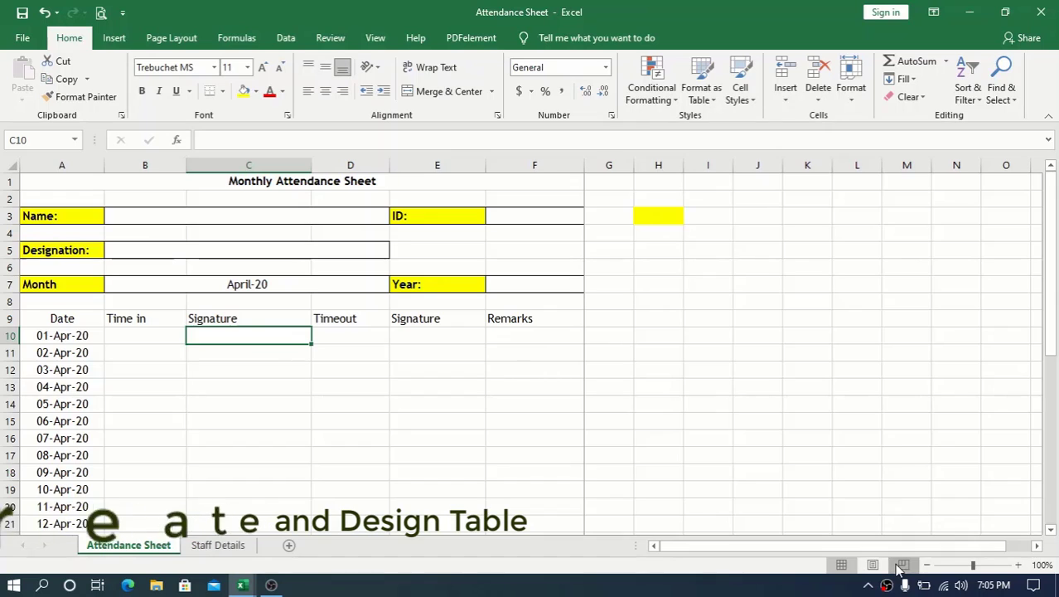
Examine the extent of the monthly attendance table, from its title row down to the last date row
left_click(903, 564)
left_click(841, 564)
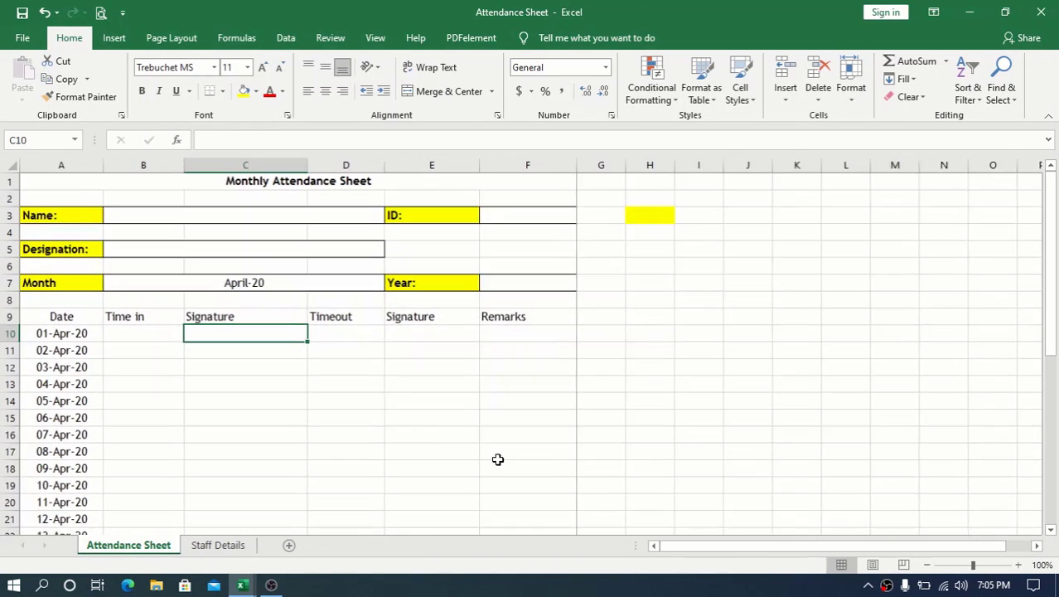
left_click(88, 179)
key("shift+Down")
key("shift+Down")
key("shift+Down")
key("shift+Down")
key("shift+Down")
key("shift+Down")
key("shift+Down")
key("shift+Down")
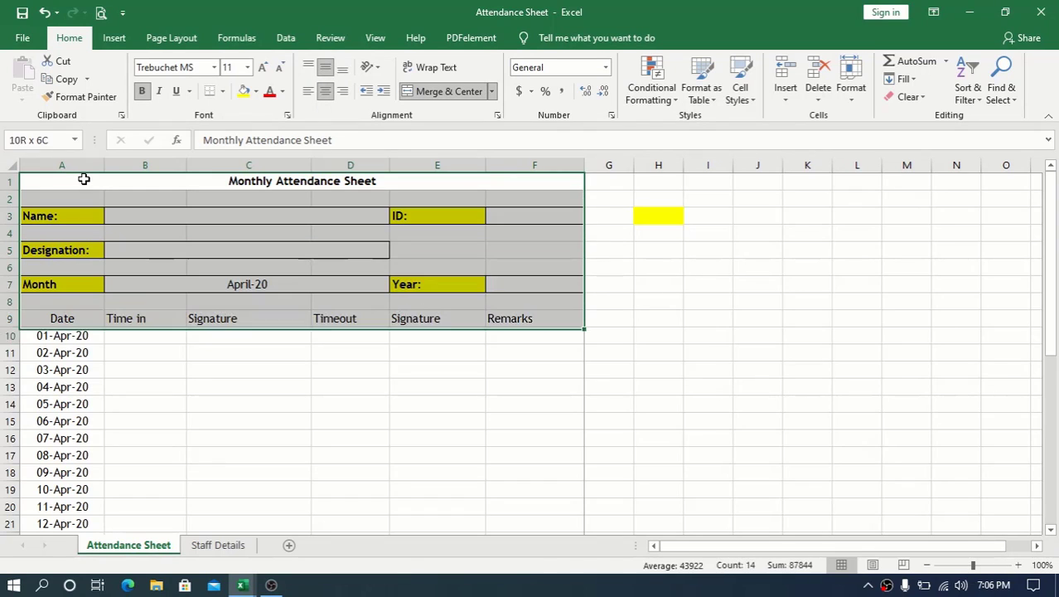
key("shift+Down")
key("shift+Down")
key("shift+Down")
key("shift+Down")
key("shift+Down")
key("shift+Down")
key("shift+Down")
key("shift+Down")
key("shift+Down")
key("shift+Down")
key("shift+Down")
key("shift+Down")
key("shift+Down")
key("shift+Down")
key("shift+Down")
key("shift+Down")
key("shift+Down")
key("shift+Down")
key("shift+Down")
key("shift+Down")
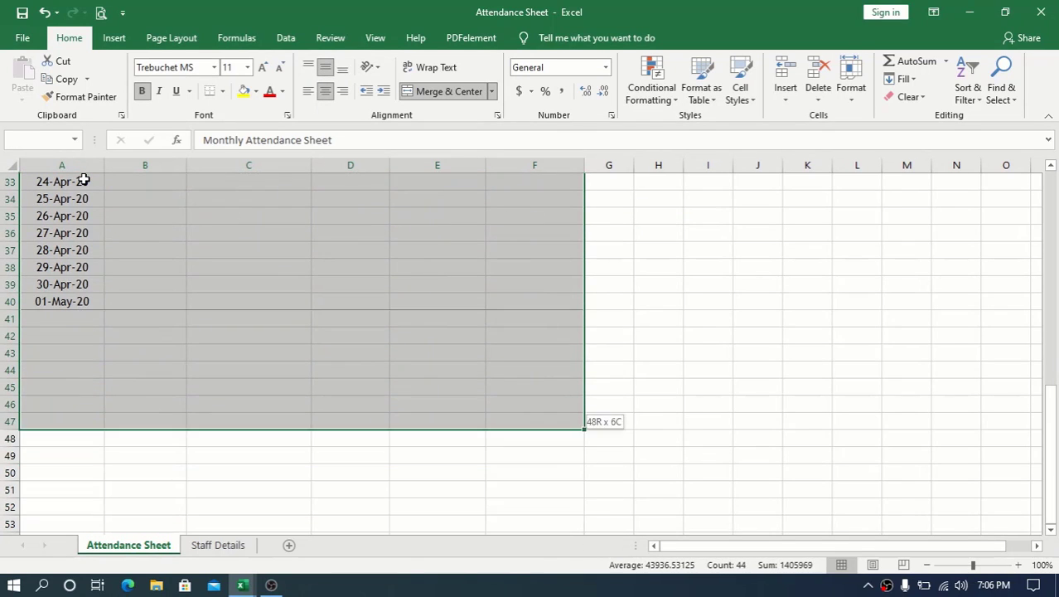
key("shift+Up")
key("shift+Up")
key("shift+Up")
key("shift+Up")
key("shift+Up")
key("shift+Up")
key("shift+Up")
Delete the surplus 01-May-20 date in cell A40 at the end of the date column
left_click(81, 313)
left_click(82, 300)
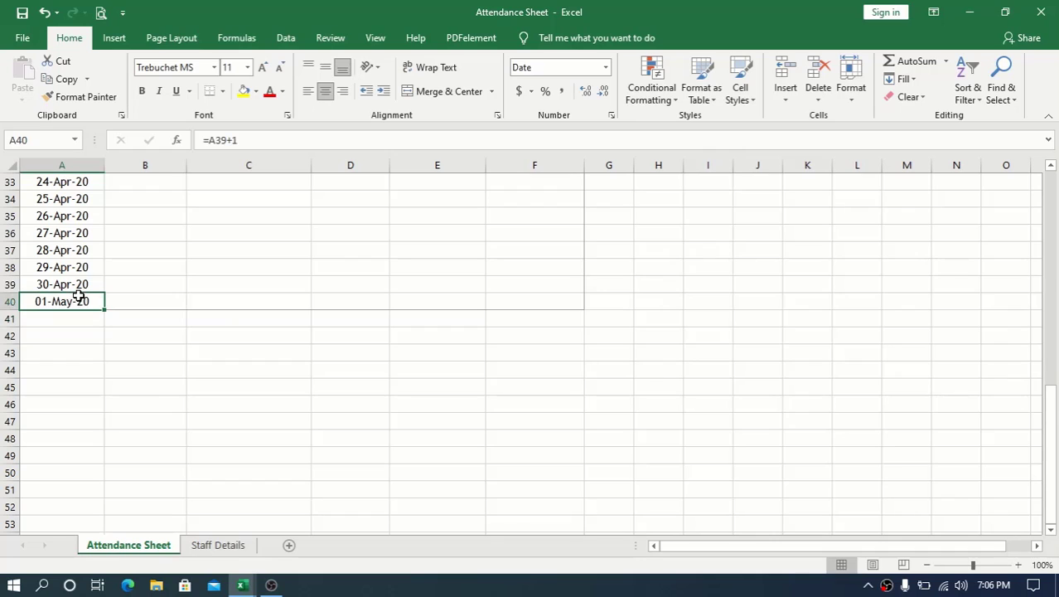
key("Delete")
Start an INDEX formula in the Name field (B3) with column C of the Staff Details sheet as its array
scroll(180, 253, "up", 11)
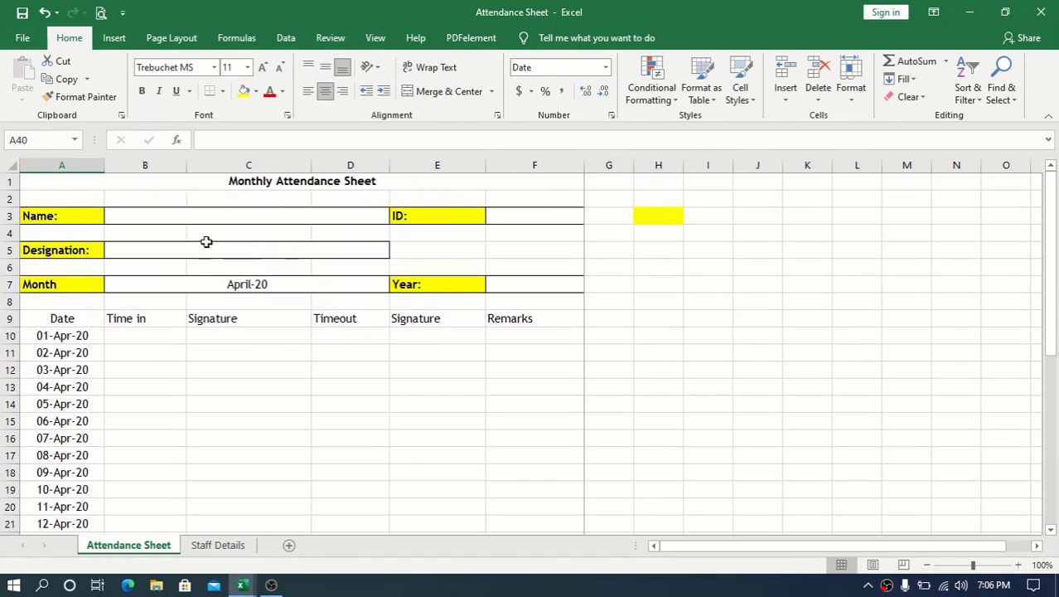
left_click(183, 215)
type("=ind")
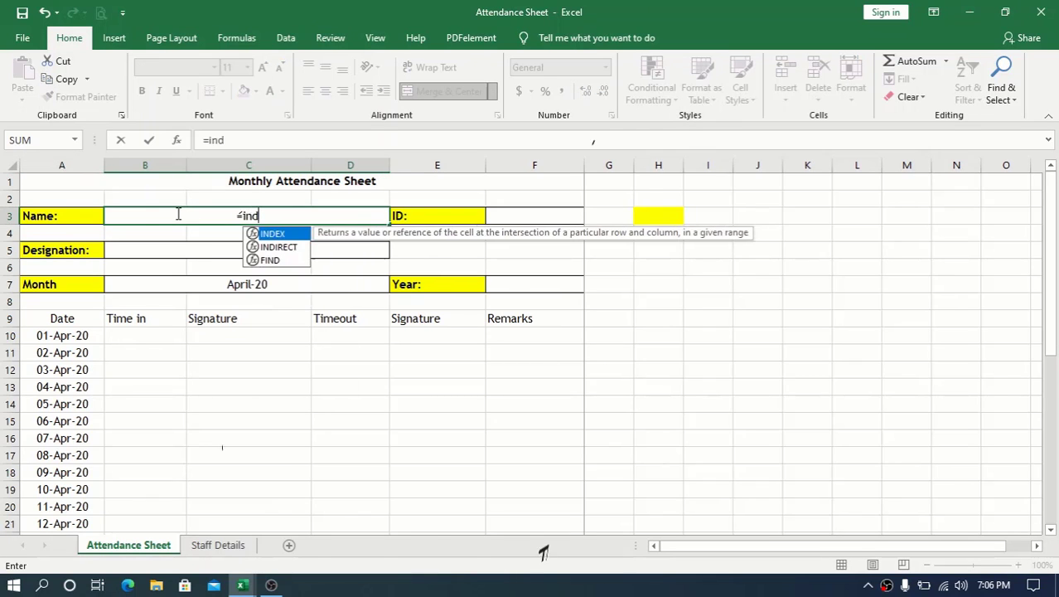
key("Tab")
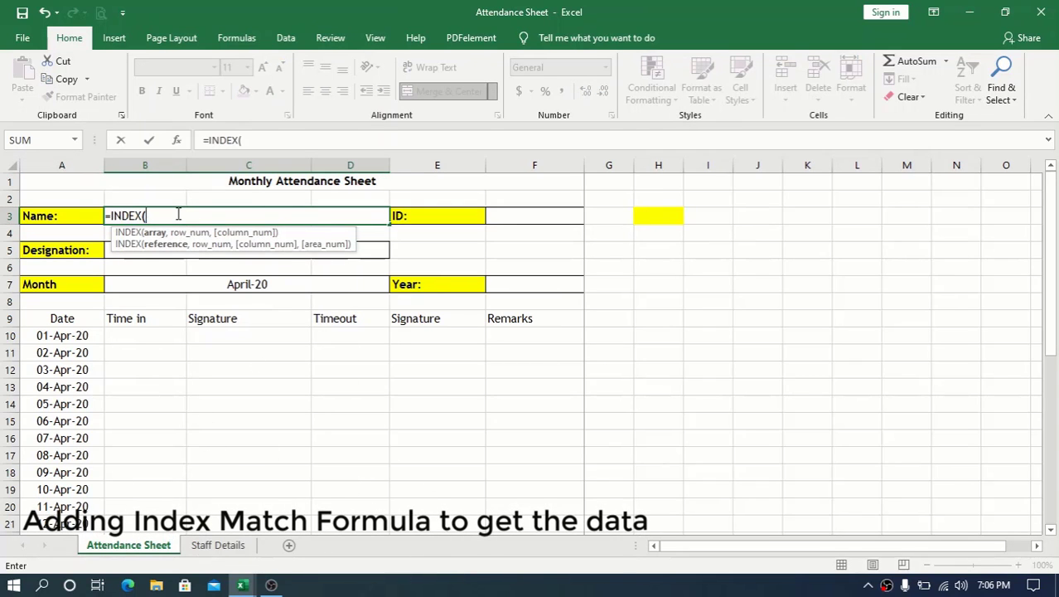
left_click(219, 545)
left_click(158, 164)
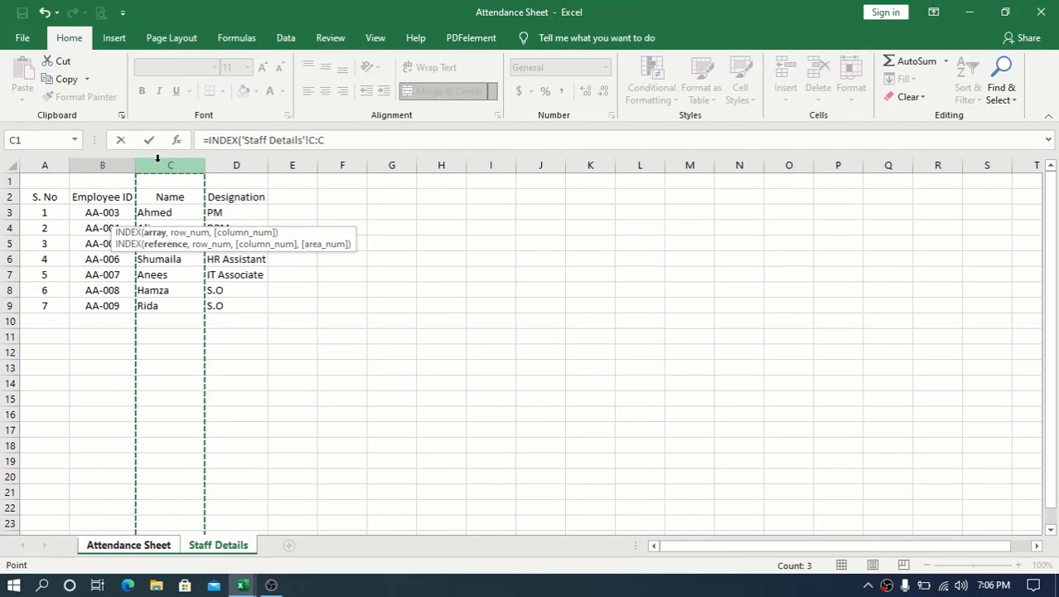
type(",")
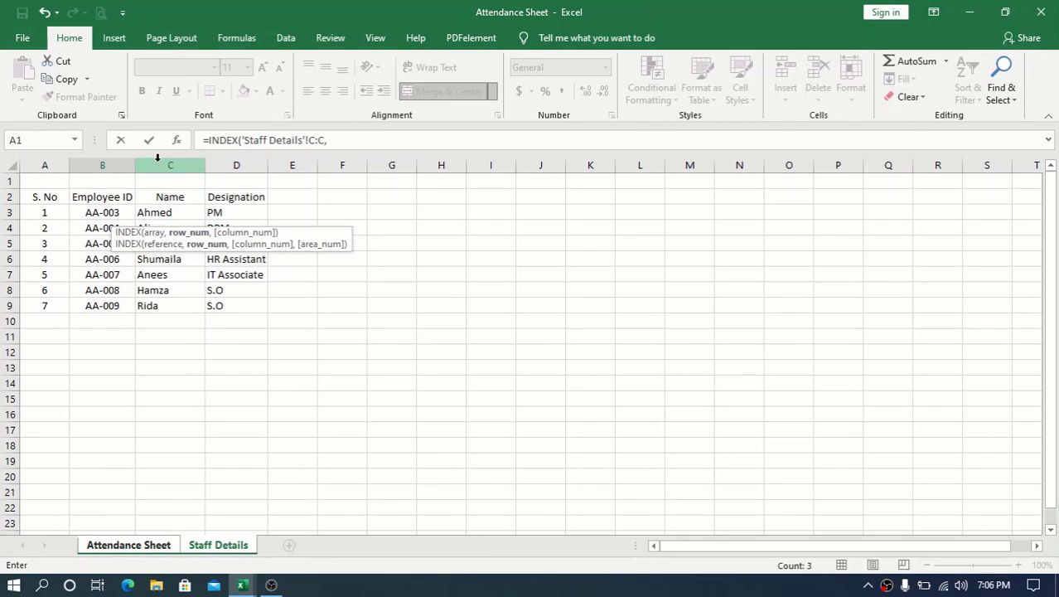
Complete the Name formula with a MATCH of H3 on the Attendance Sheet against Staff Details column A, using exact match (0)
type("ma")
key("Tab")
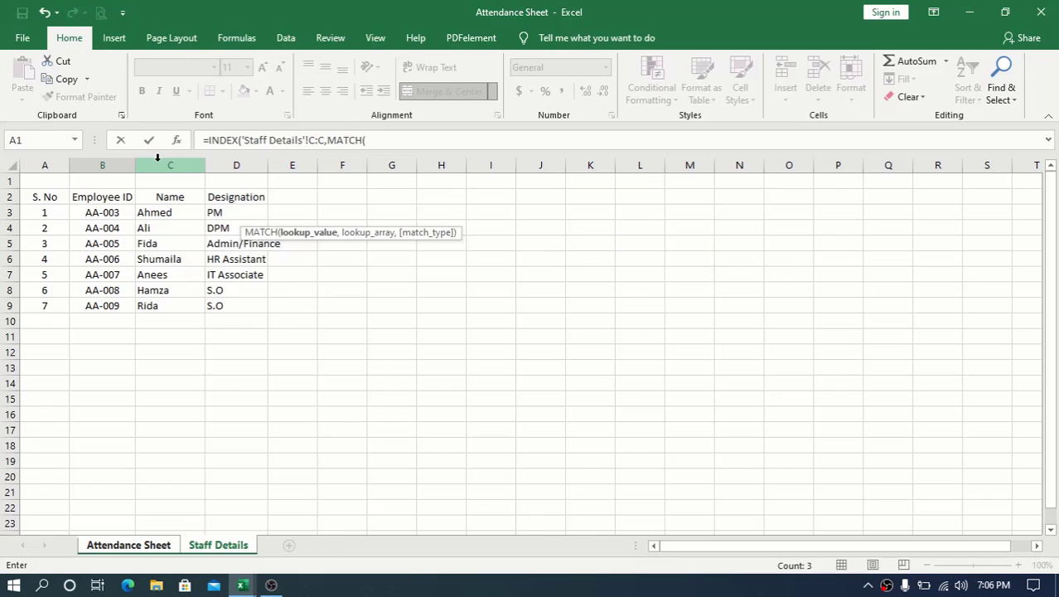
left_click(165, 547)
left_click(656, 215)
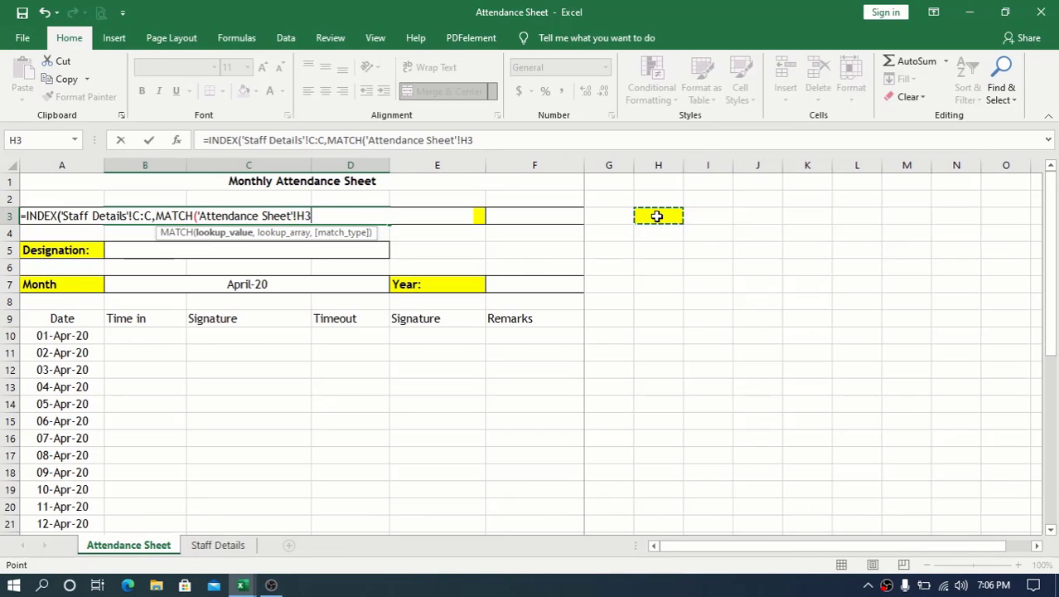
type(",")
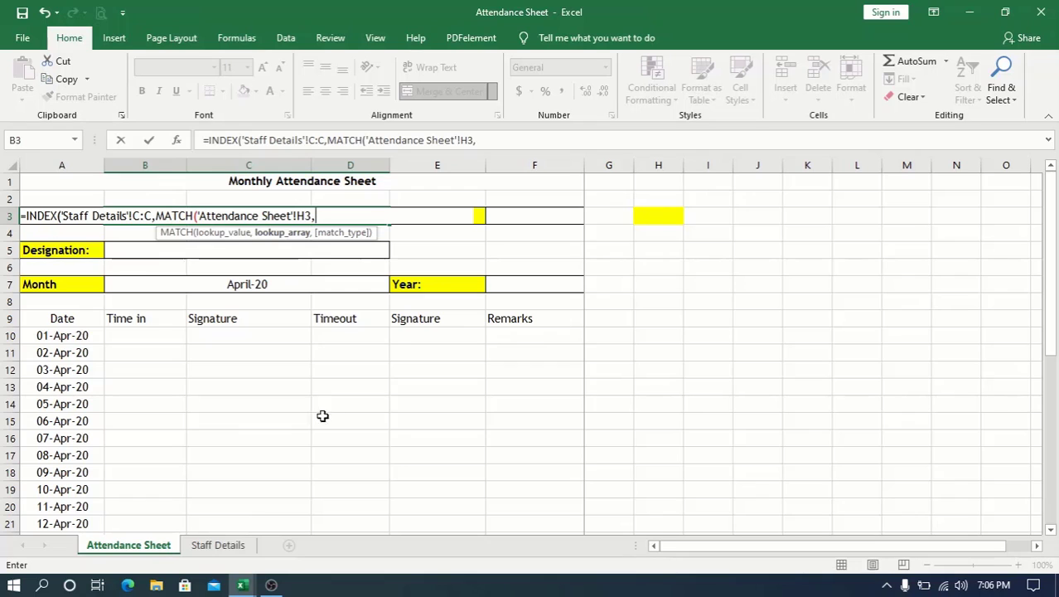
left_click(220, 545)
left_click(57, 165)
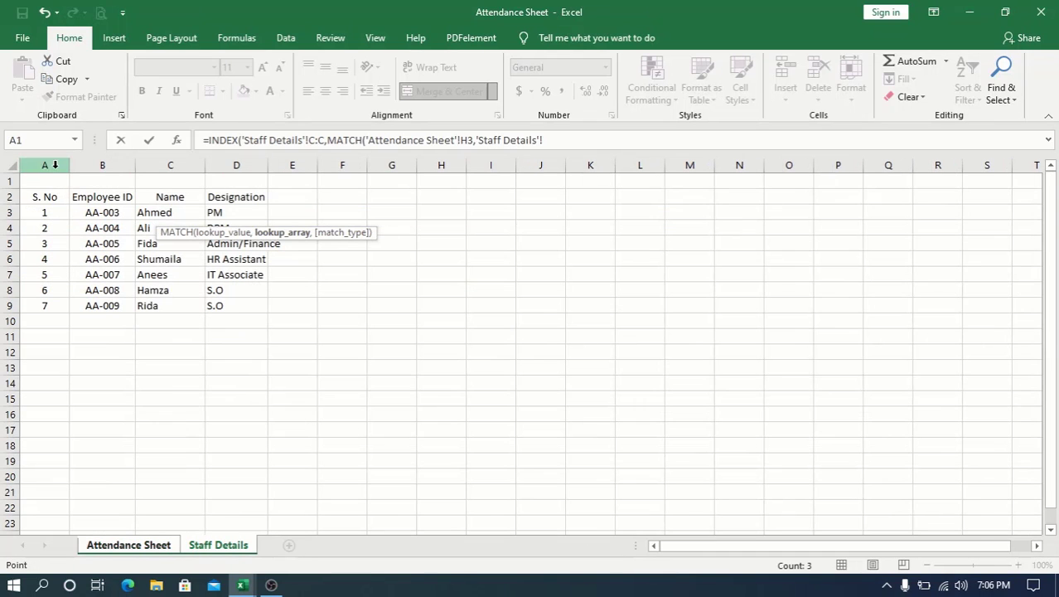
type(",")
key("Down")
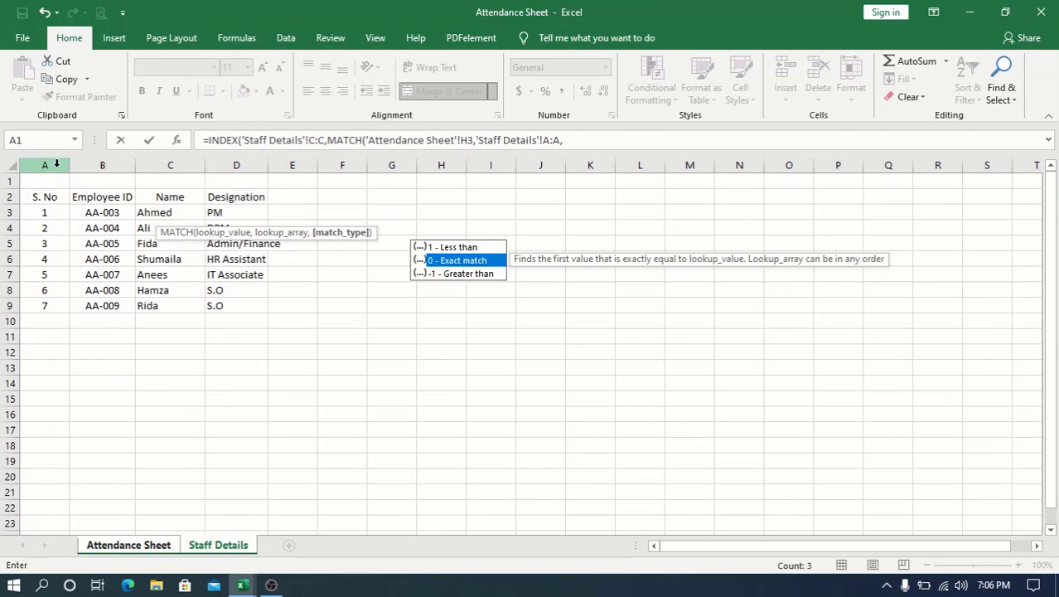
key("Escape")
type("0)")
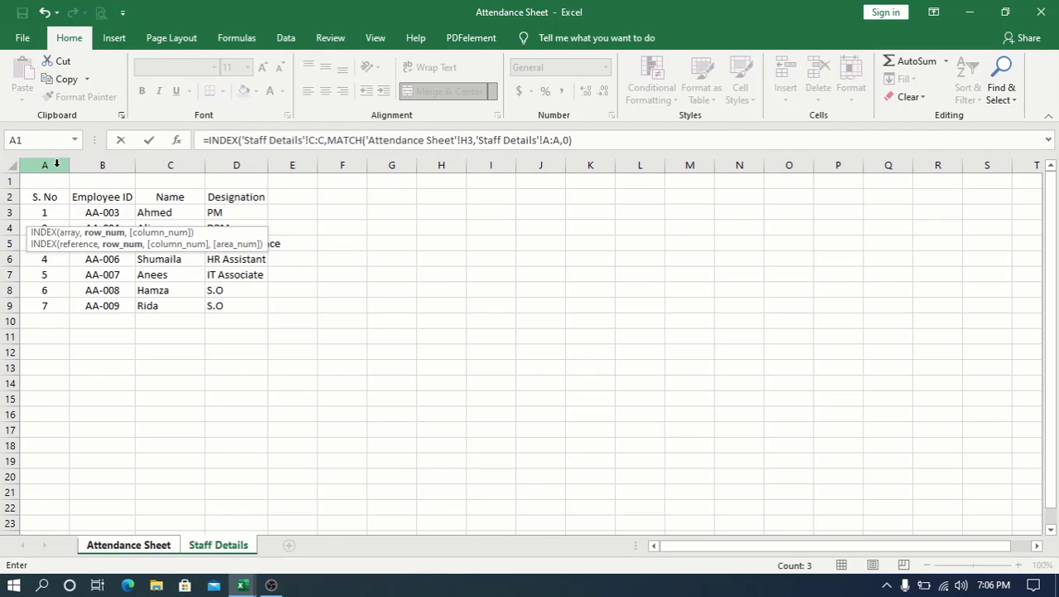
type(")")
key("Return")
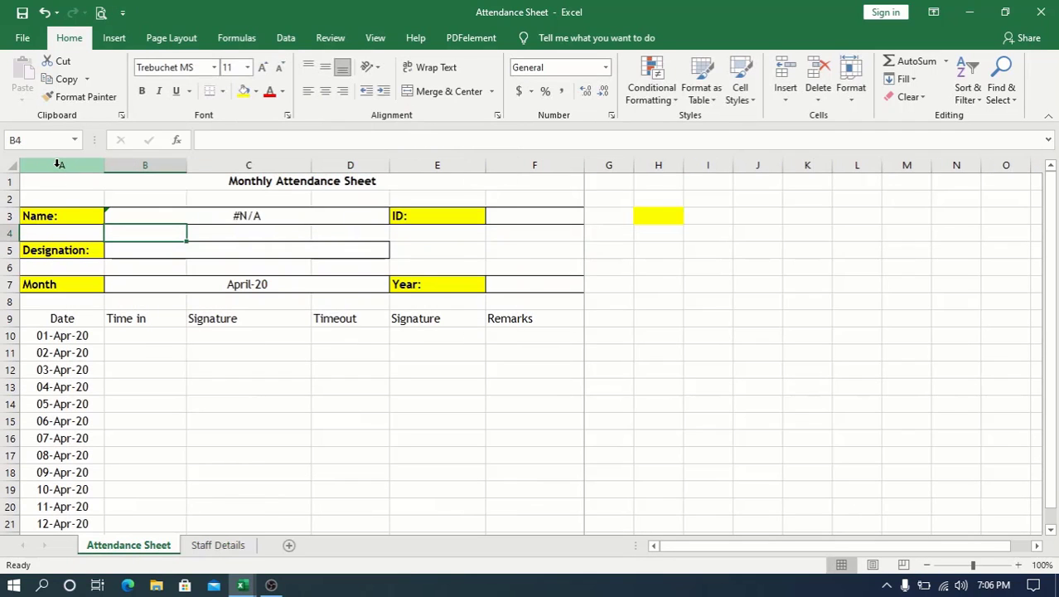
Enter serial number 1 in the yellow lookup cell H3
left_click(662, 213)
type("1")
key("Return")
Test the name lookup by entering 2, 3 and 4 in H3, and set the cell back to 1
double_click(663, 214)
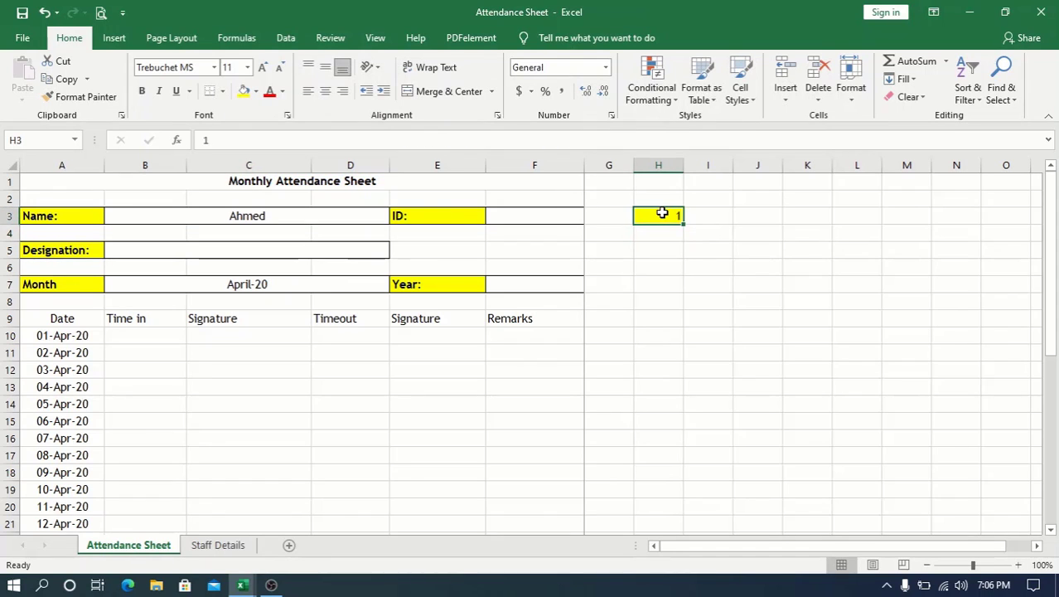
type("2")
key("Return")
left_click(662, 213)
type("3")
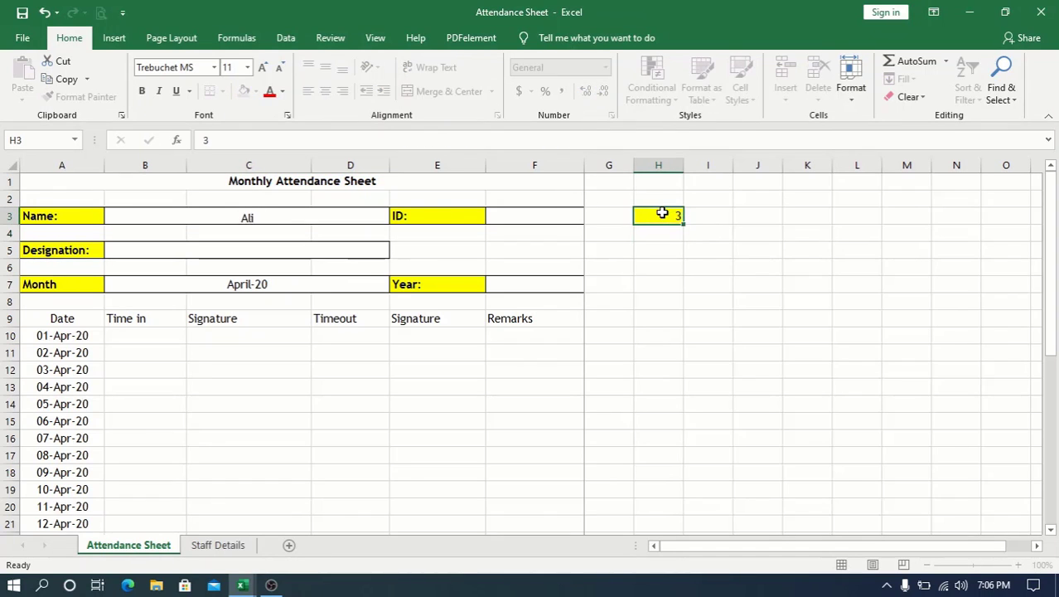
key("Return")
left_click(662, 213)
type("4")
key("Return")
key("Left")
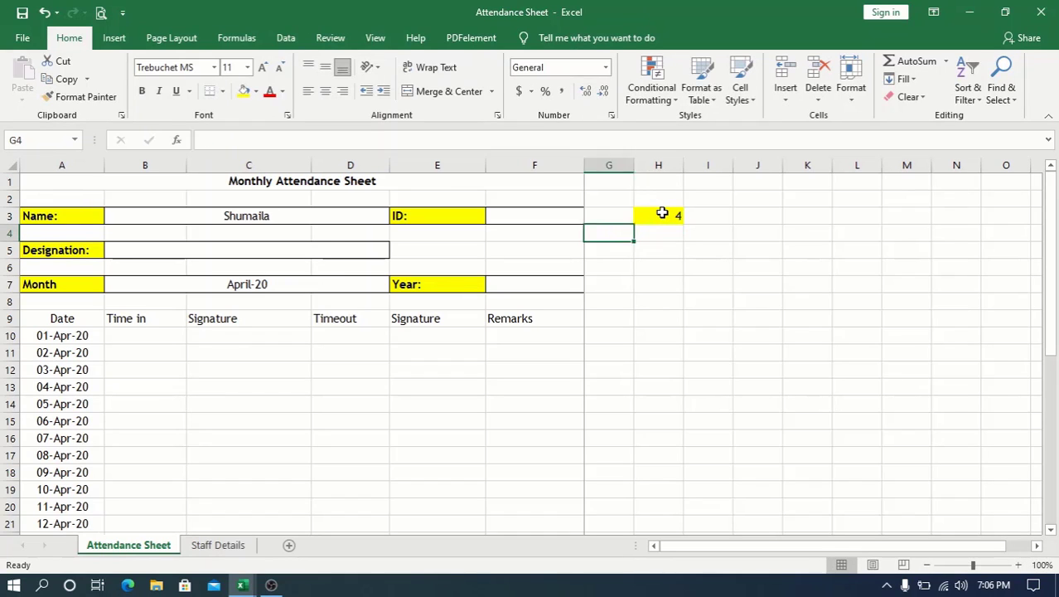
key("Left")
key("Right")
left_click(662, 213)
type("1")
key("Return")
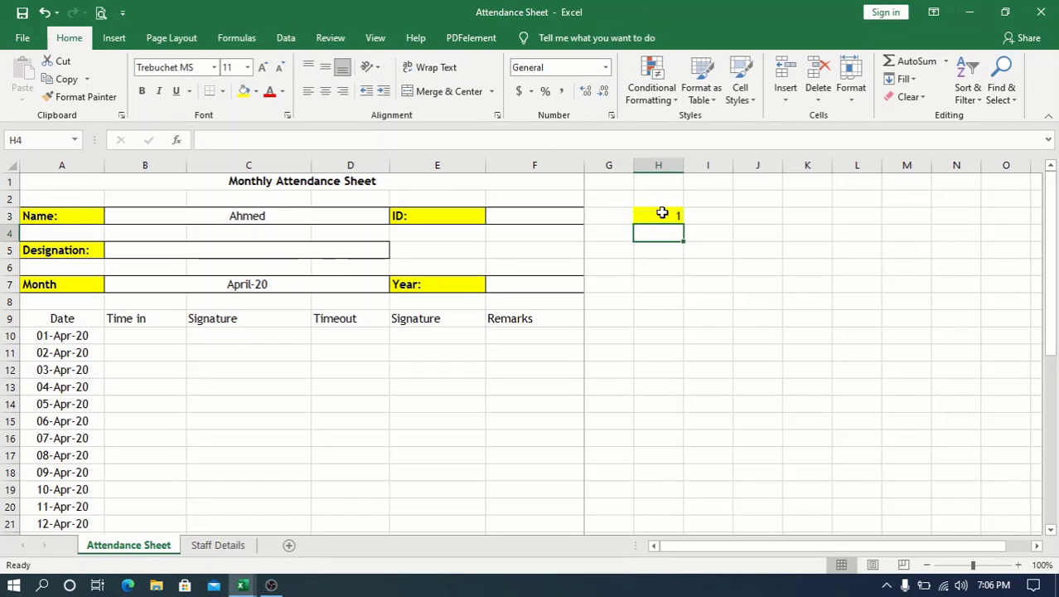
Start an INDEX formula in the ID field (F3) with column B of the Staff Details sheet as its array
left_click(662, 213)
key("Left")
key("Left")
type("=INDEX(")
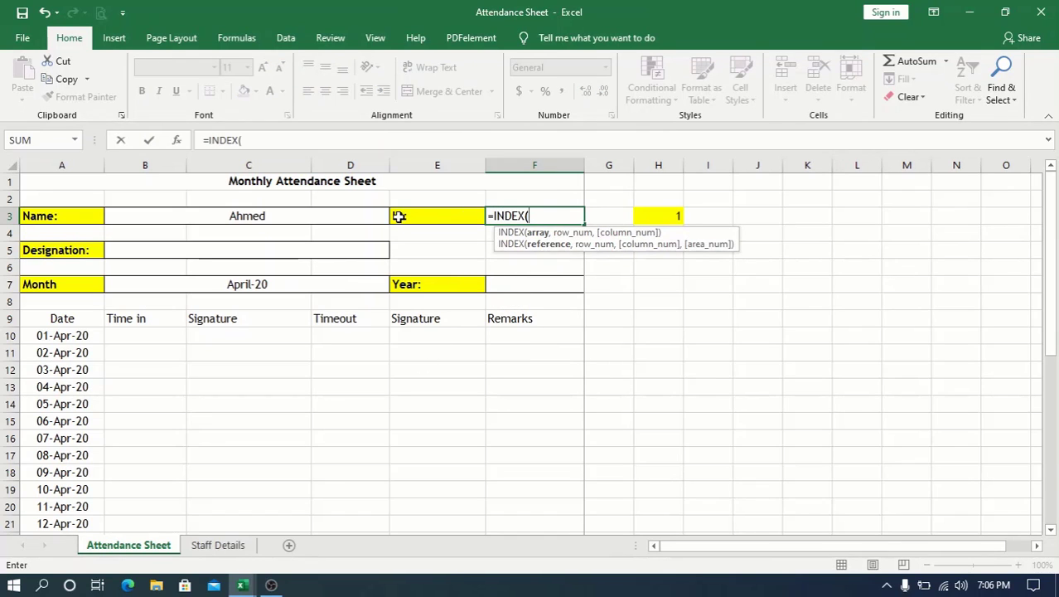
left_click(243, 547)
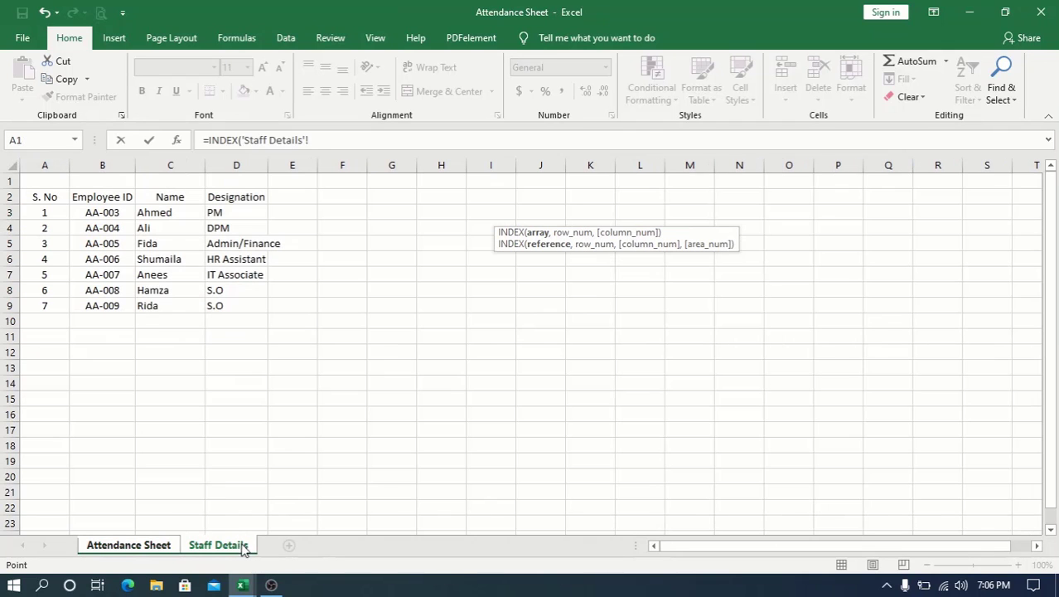
left_click(122, 165)
type(",")
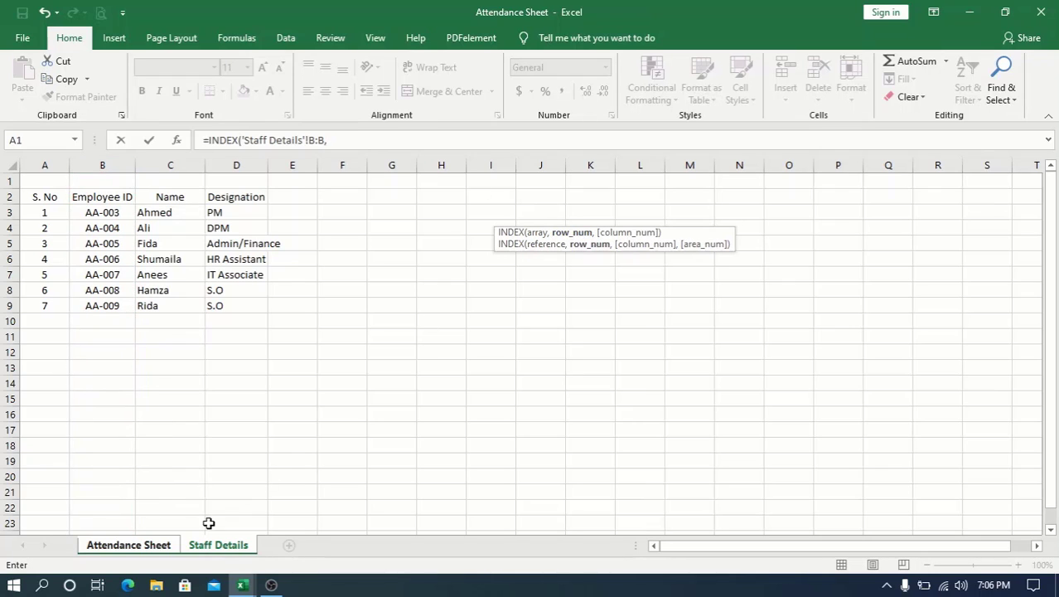
Complete the ID formula with a MATCH of H3 on the Attendance Sheet against Staff Details column A, using exact match (0)
type("mat")
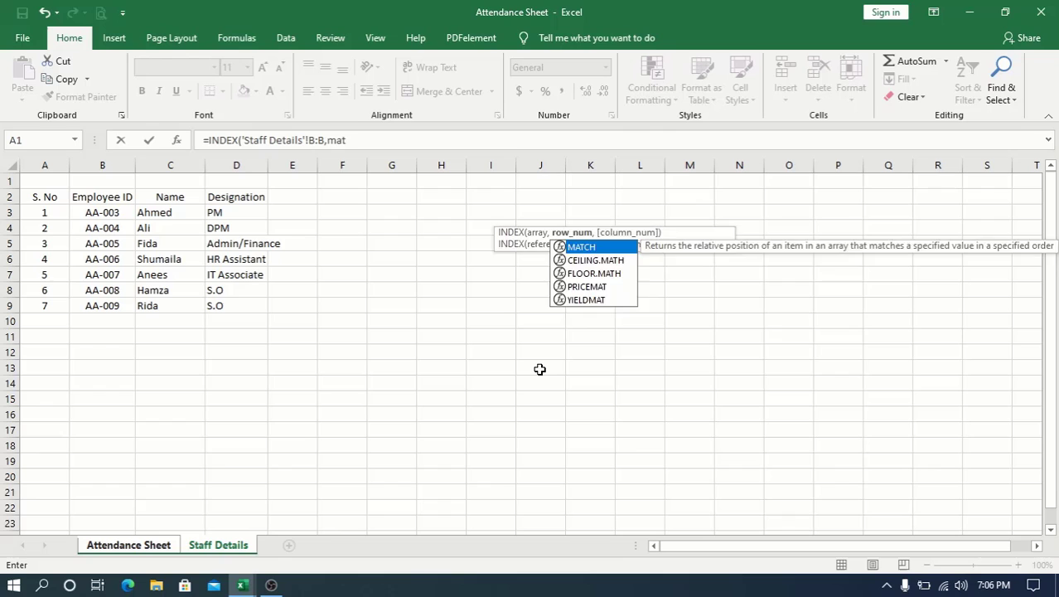
key("Tab")
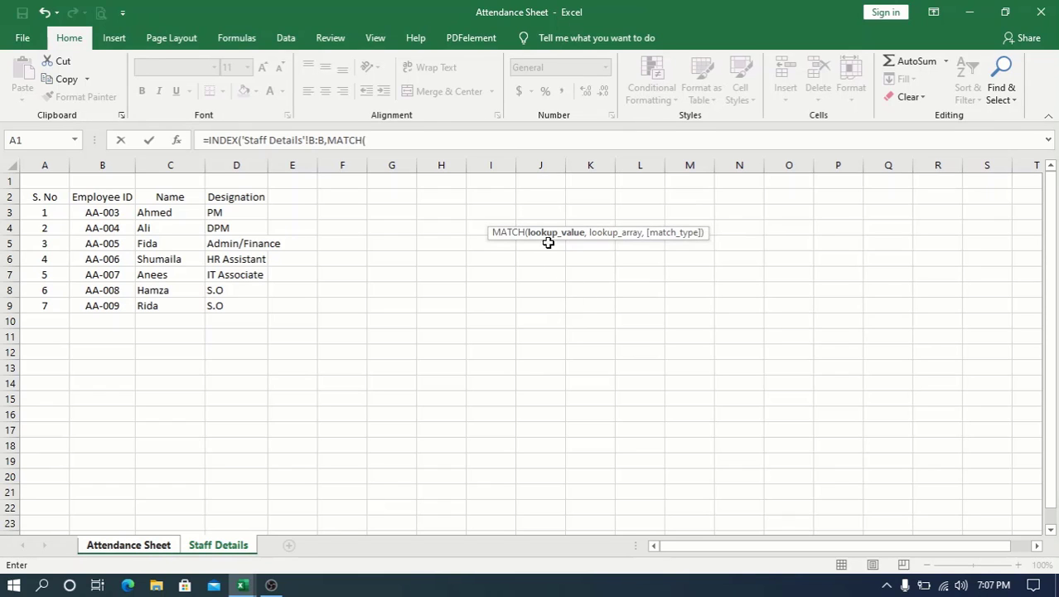
left_click(158, 547)
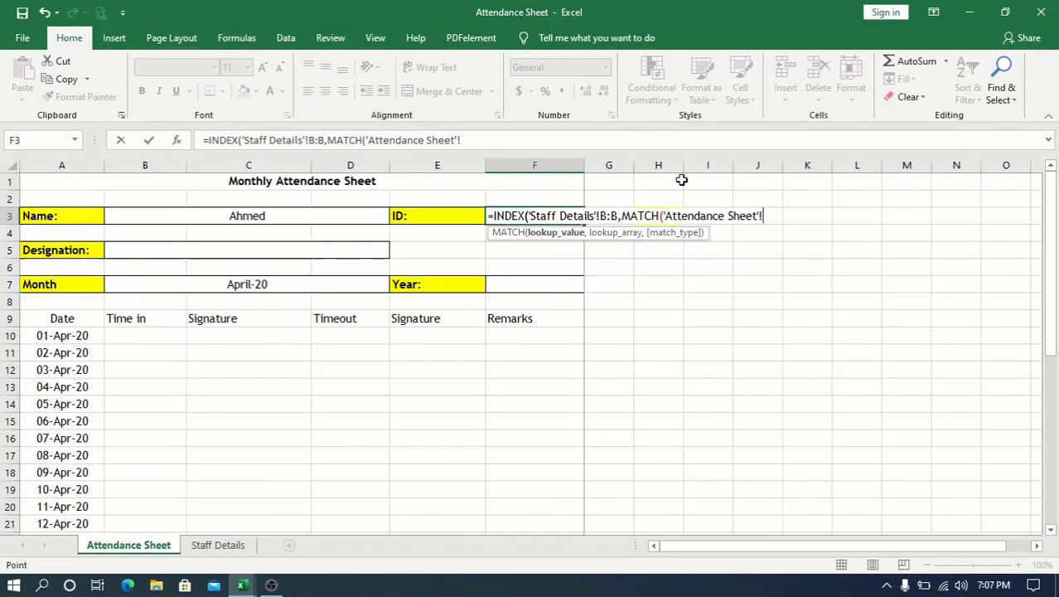
left_click(661, 196)
key("Down")
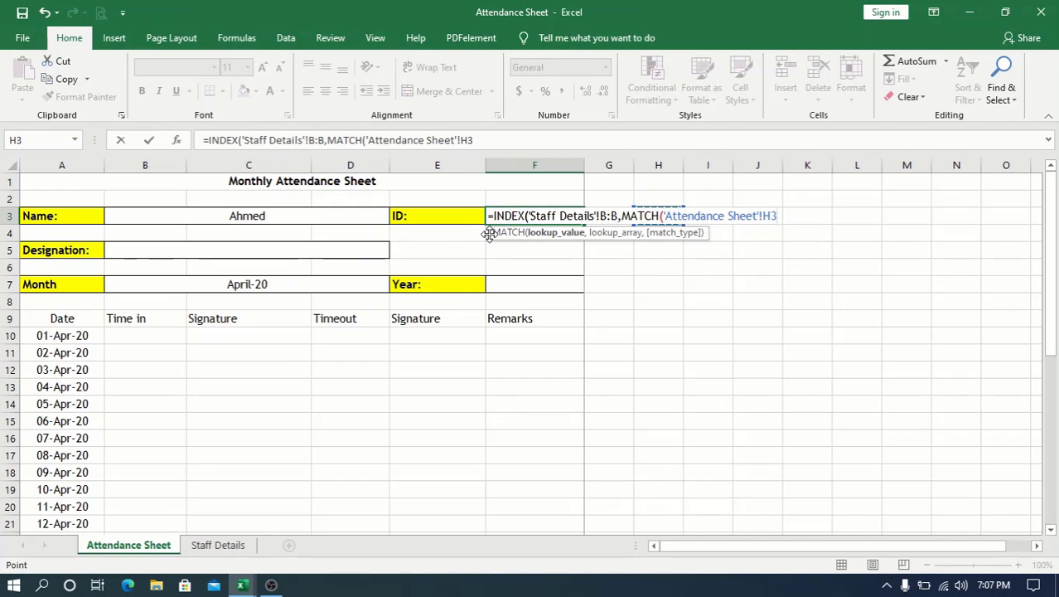
type(",")
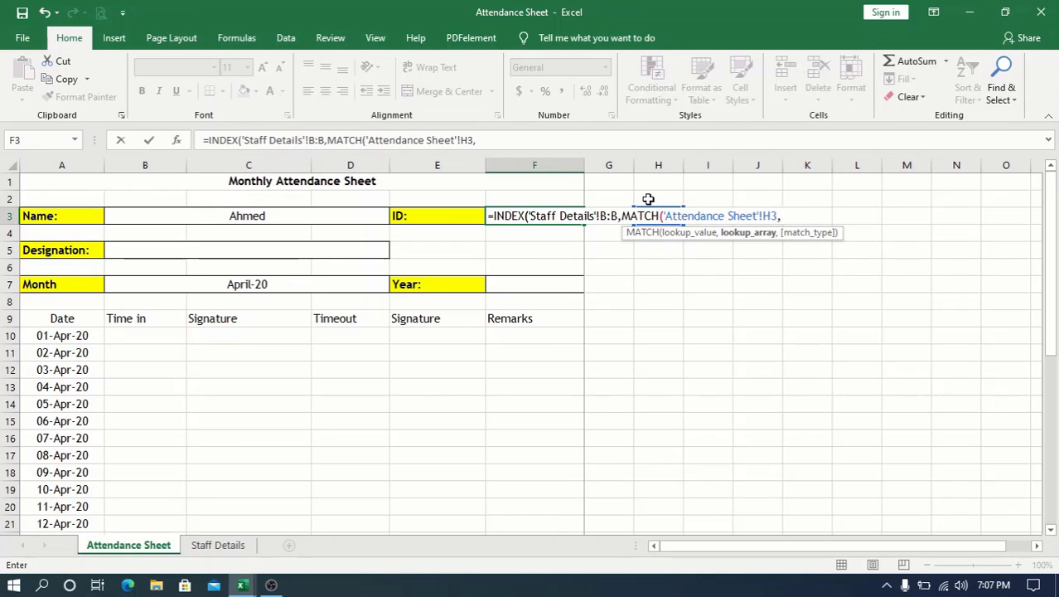
left_click(232, 547)
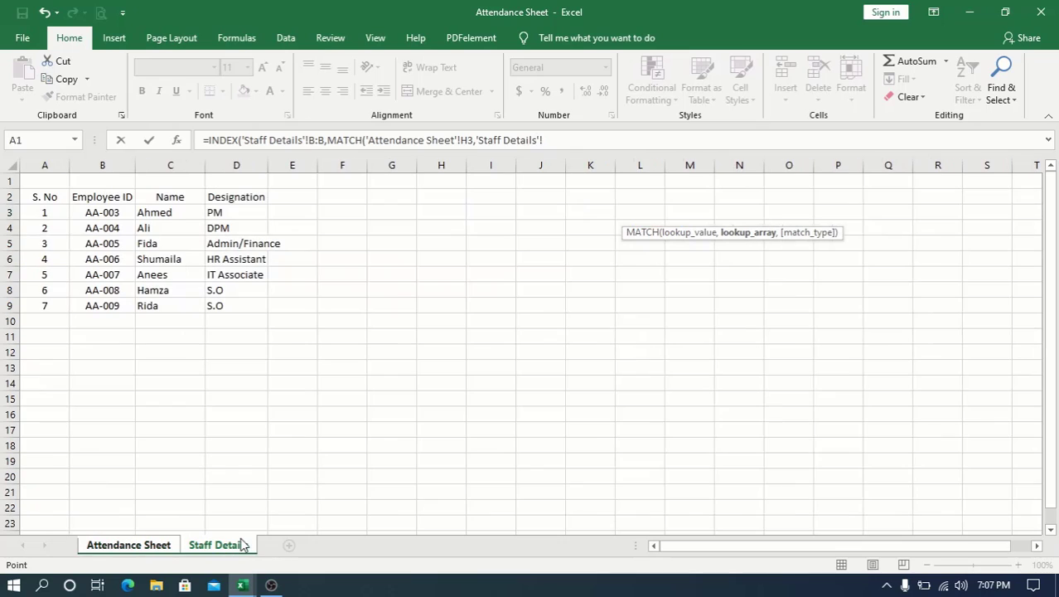
left_click(36, 165)
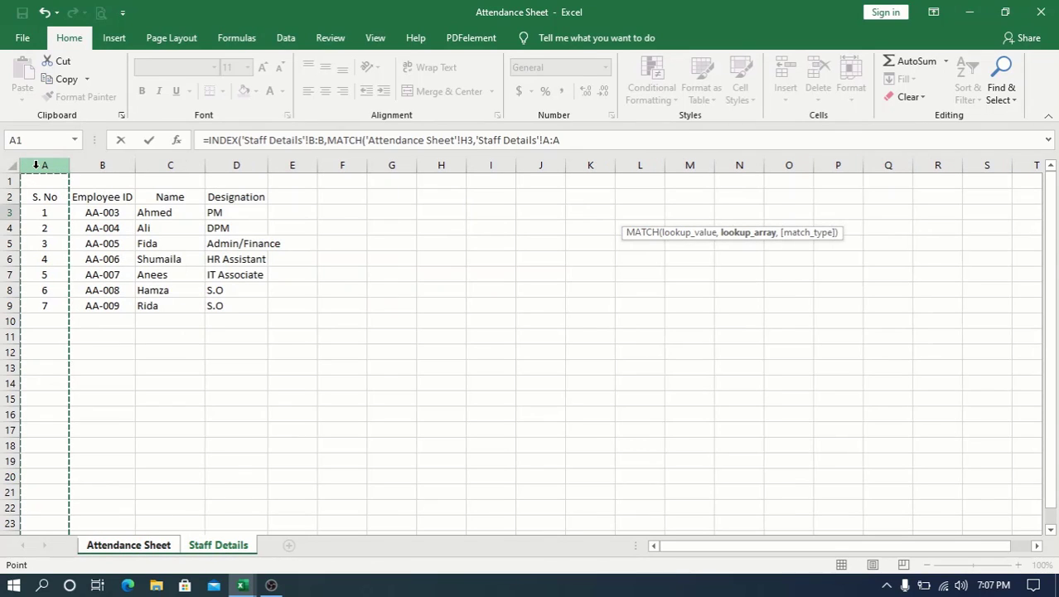
type(",")
key("Down")
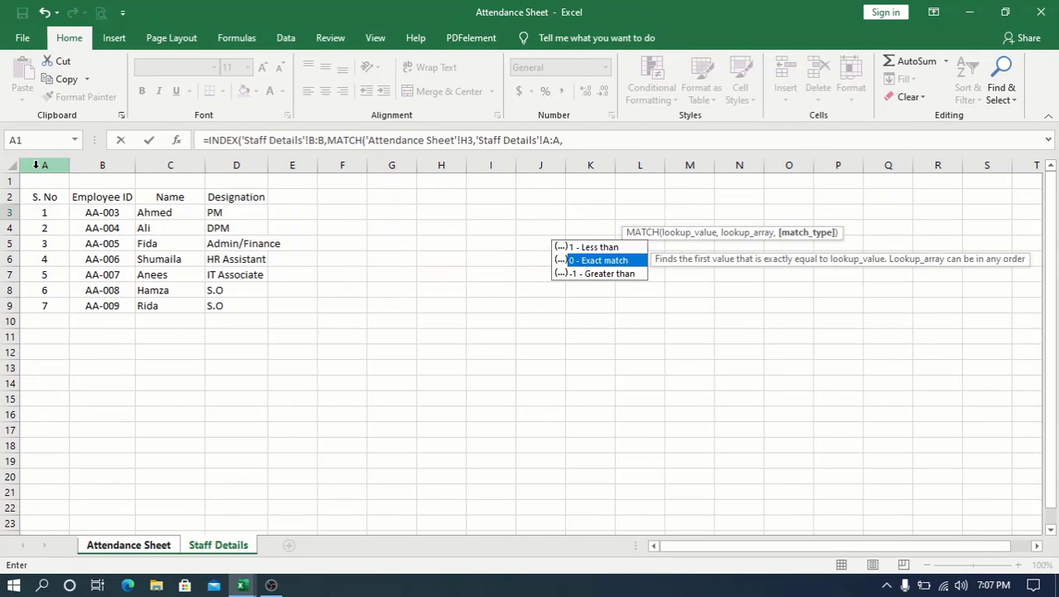
key("Tab")
type("))")
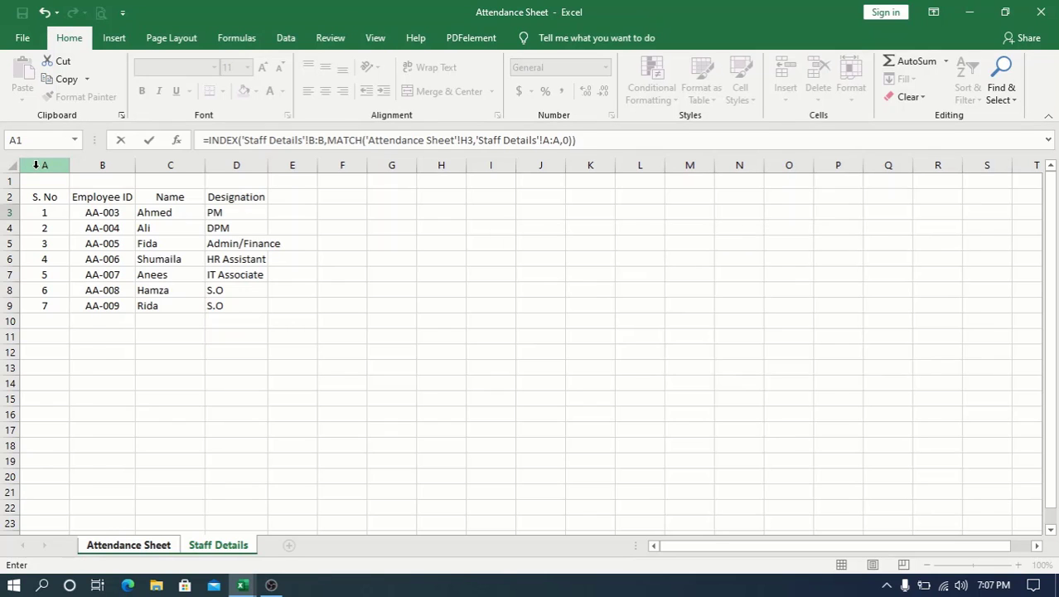
key("Return")
Test the name and ID lookups by entering 2 and 4 in H3, and set the cell back to 1
key("Up")
key("Right")
key("Right")
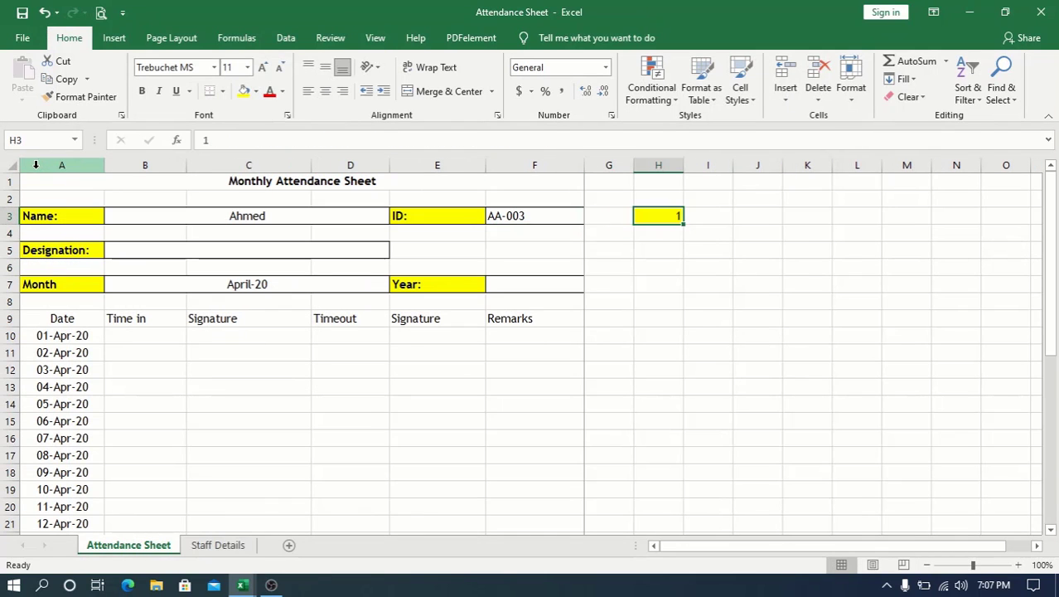
type("2")
key("Return")
key("Up")
type("4")
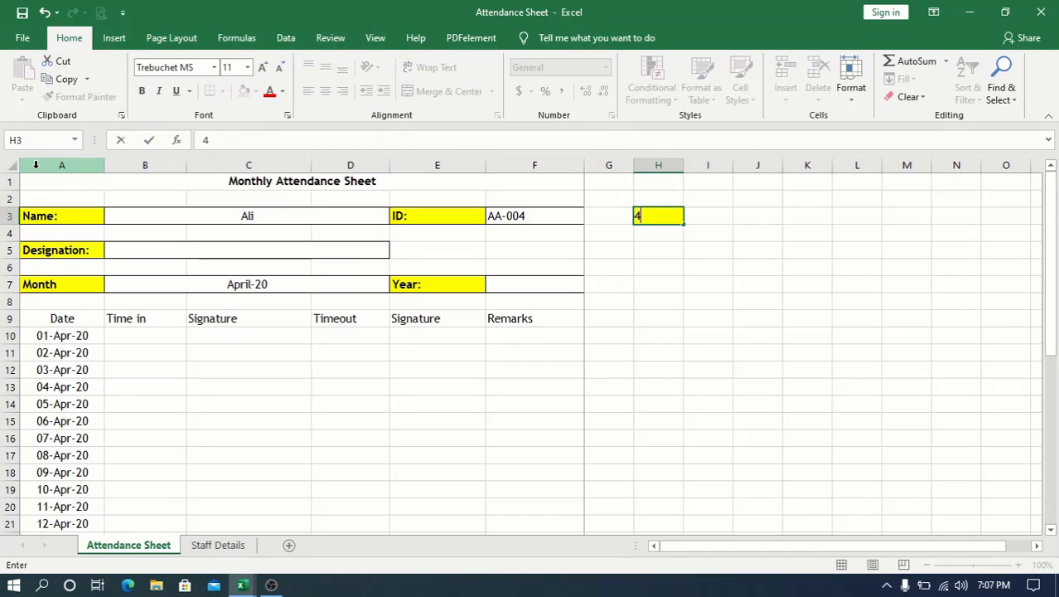
key("Return")
key("Up")
type("1")
key("Return")
key("Up")
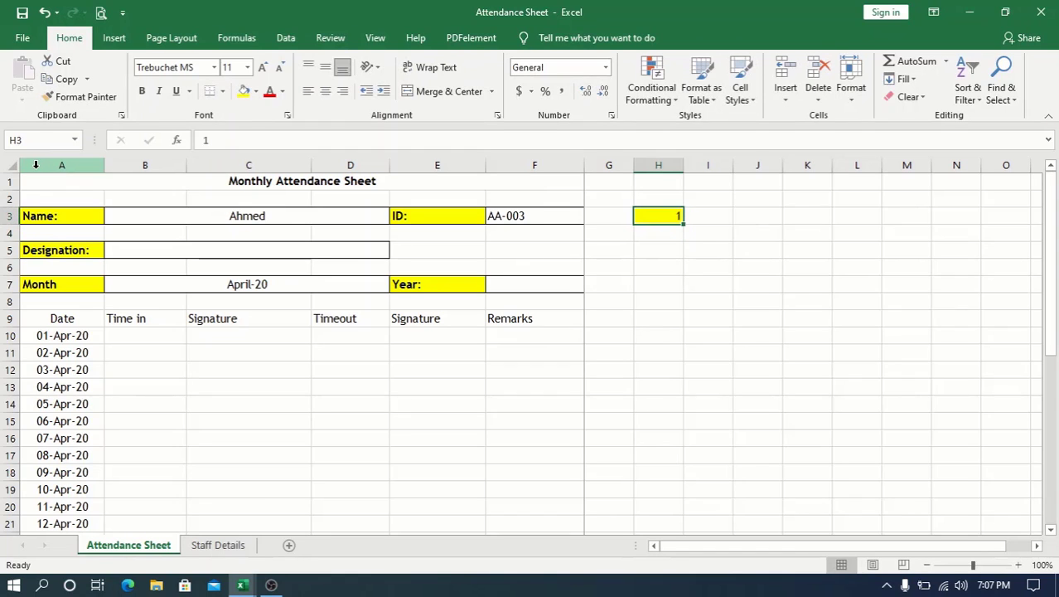
Test the name and ID lookups by entering 6 in H3, and set the cell back to 1
type("6")
key("Return")
key("Up")
type("1")
key("Return")
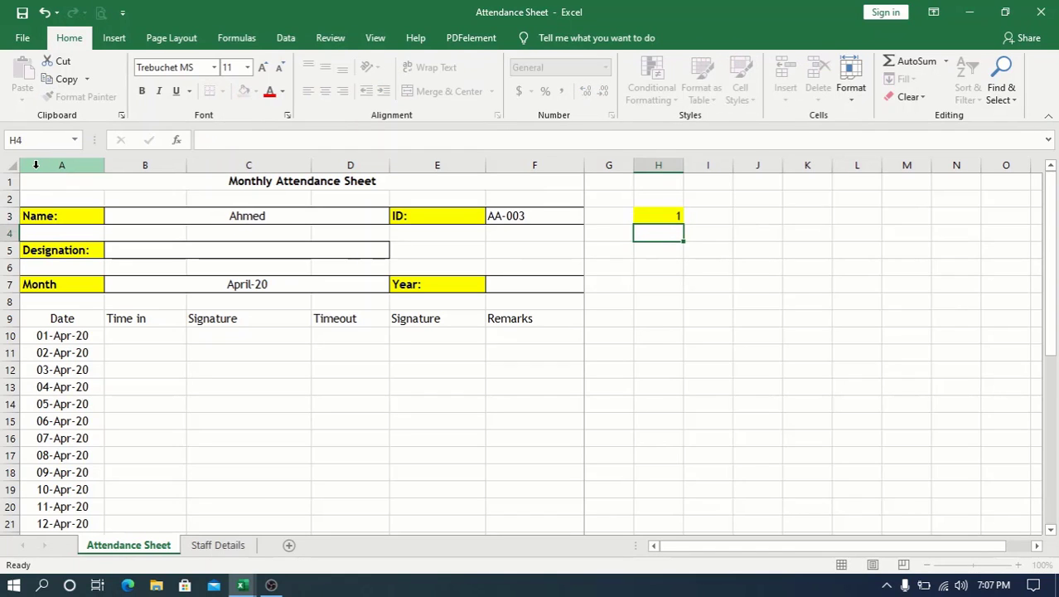
Start an INDEX formula in the Designation field (B5) with column D of the Staff Details sheet as its array
left_click(165, 253)
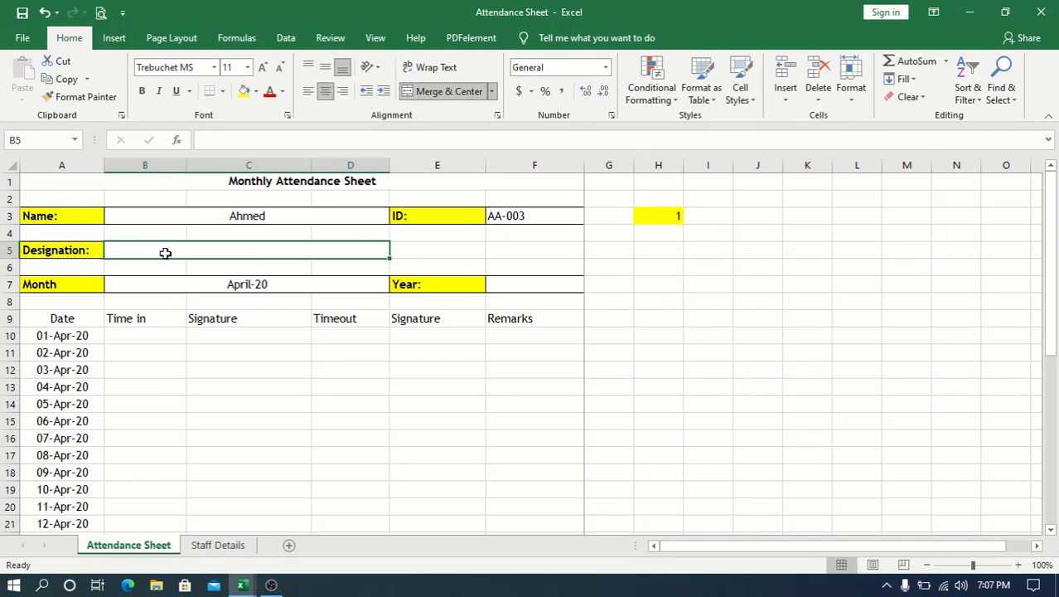
type("=ind")
key("Tab")
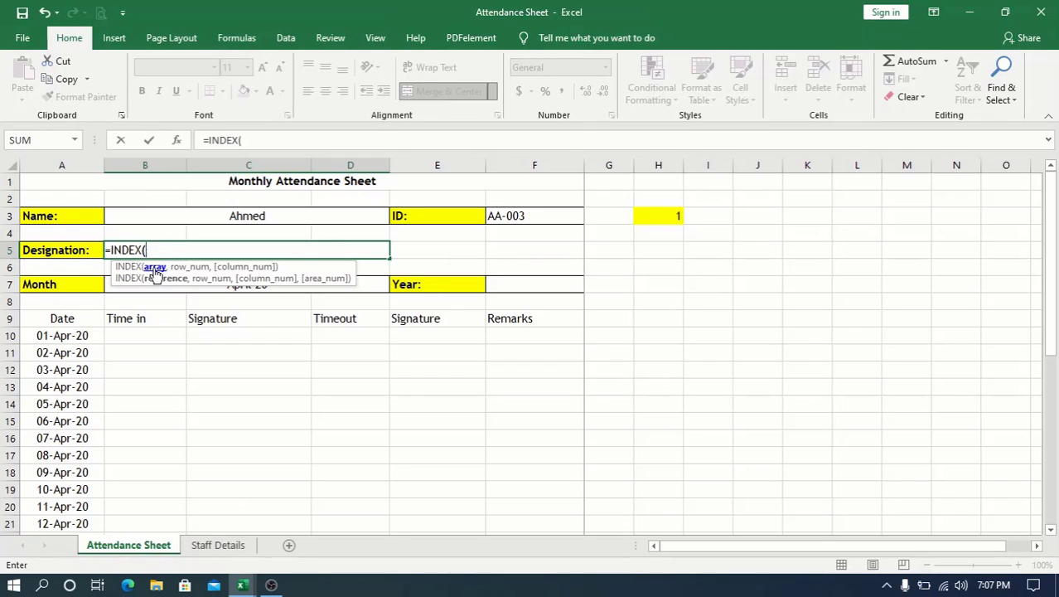
left_click(229, 545)
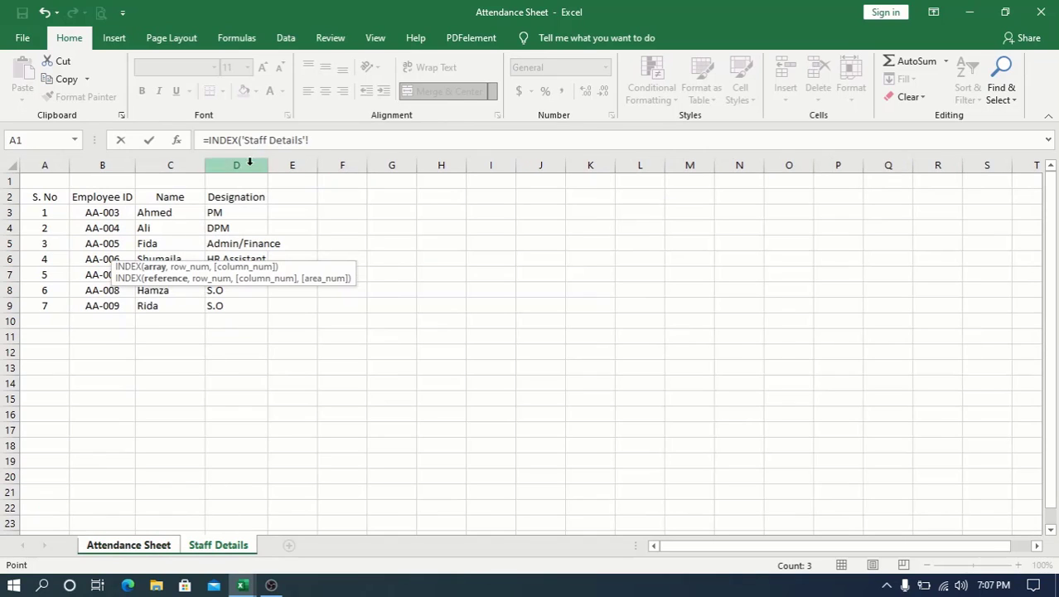
left_click(219, 162)
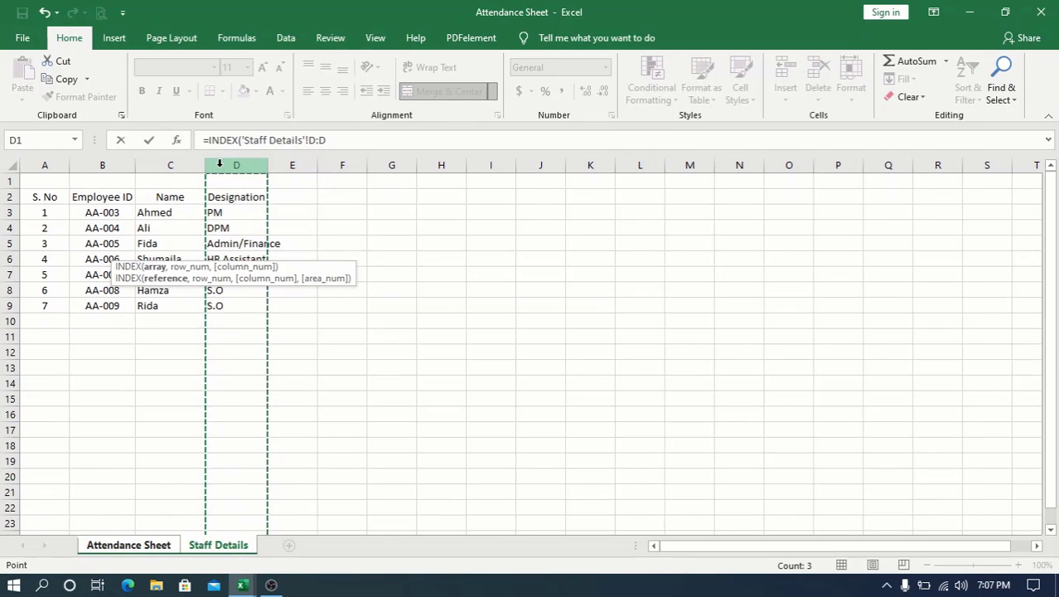
Complete the Designation formula with a MATCH of H3 on the Attendance Sheet against Staff Details column A, using exact match (0)
type(",m")
key("Tab")
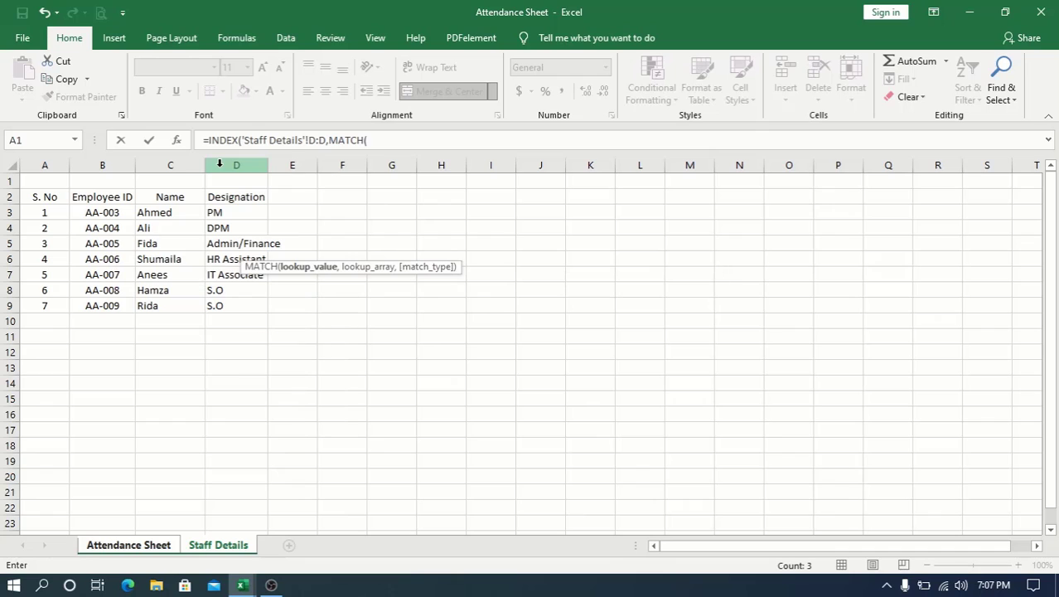
left_click(133, 551)
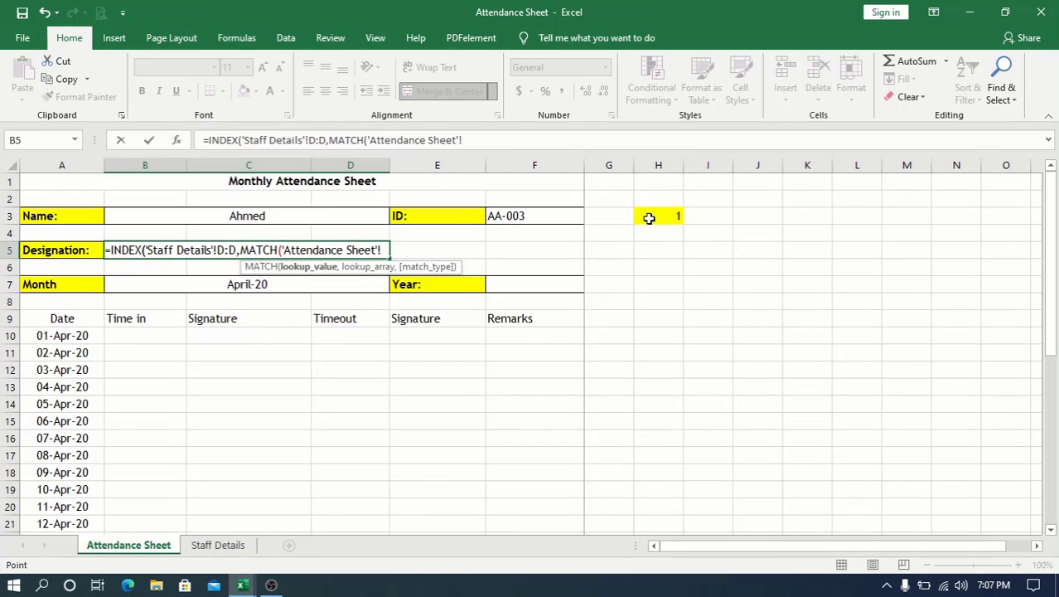
left_click(649, 217)
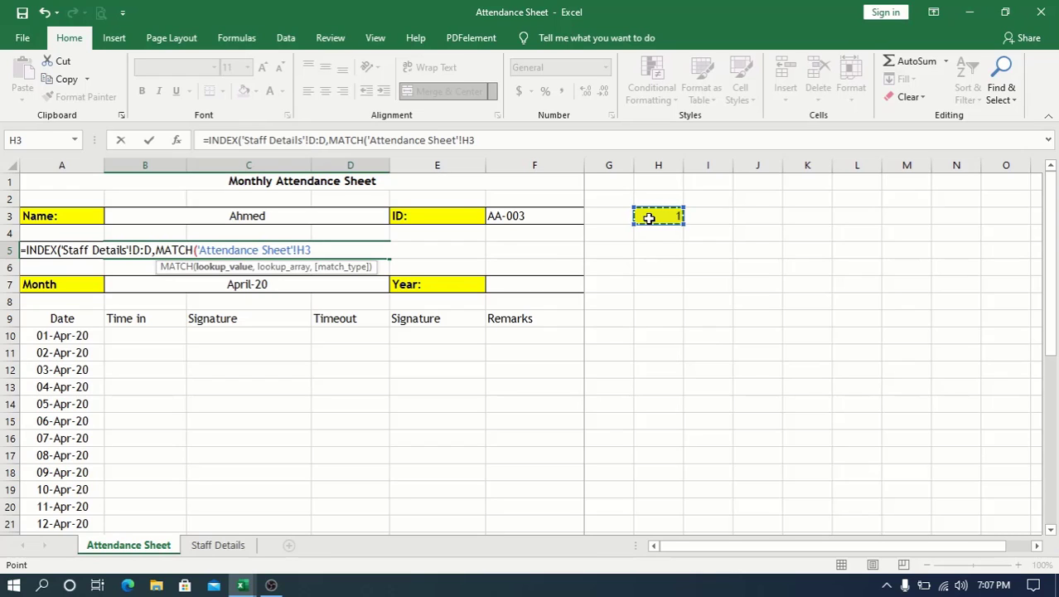
type(",")
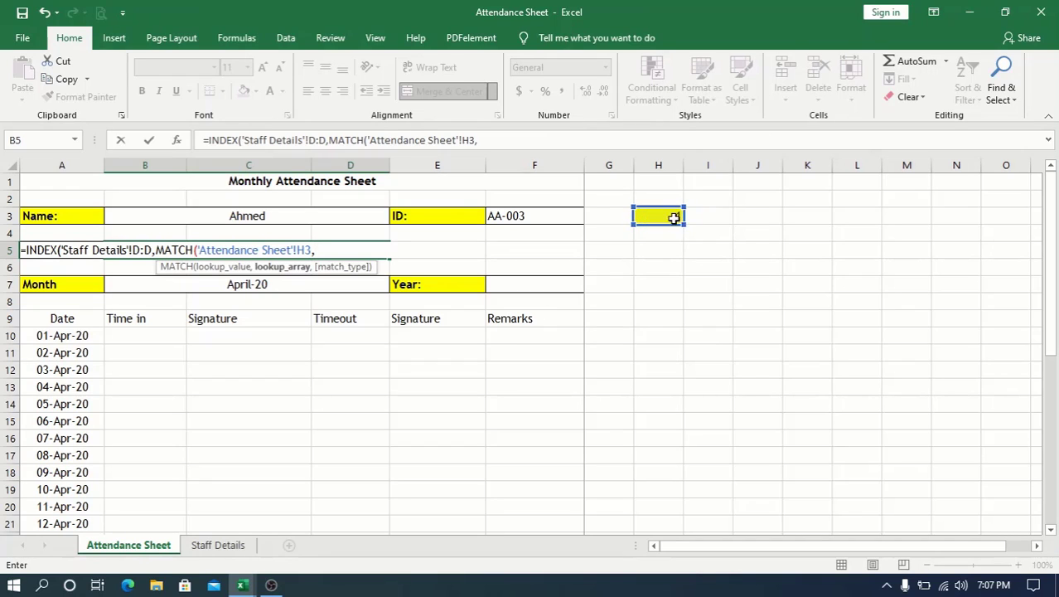
left_click(239, 548)
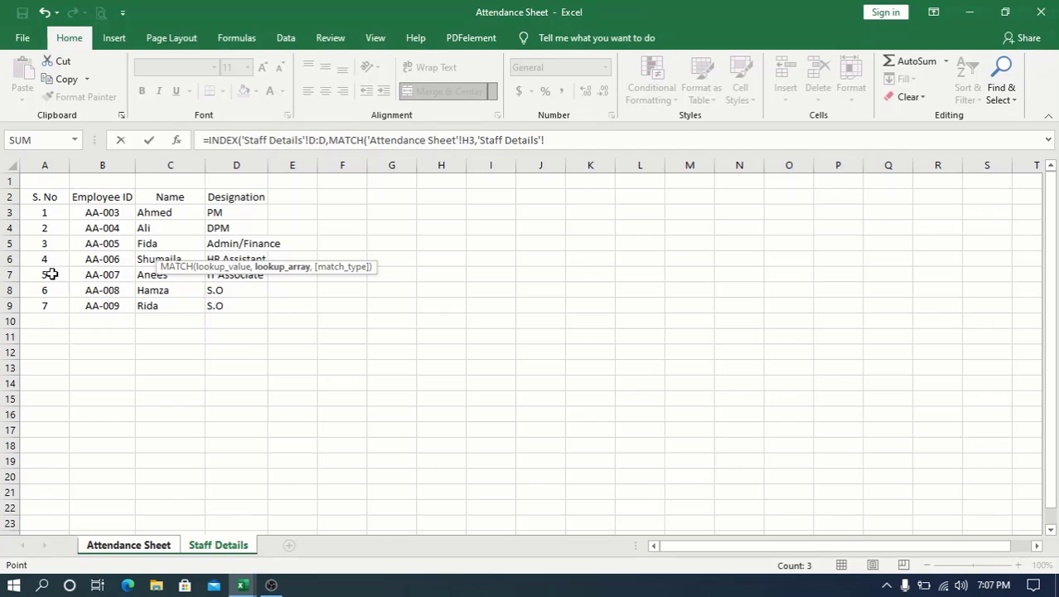
left_click(50, 163)
type(",")
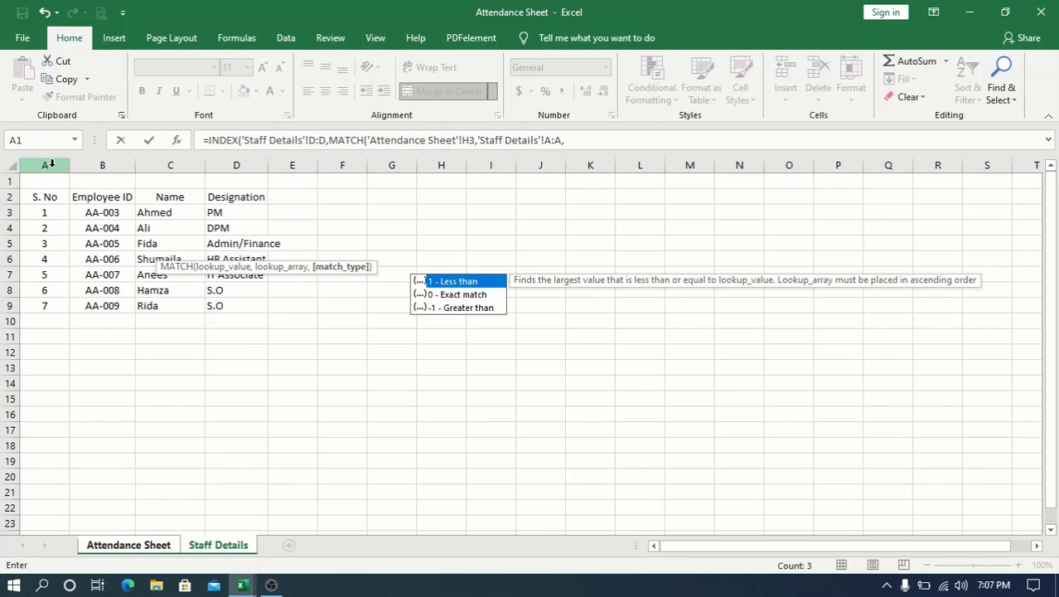
type("0)")
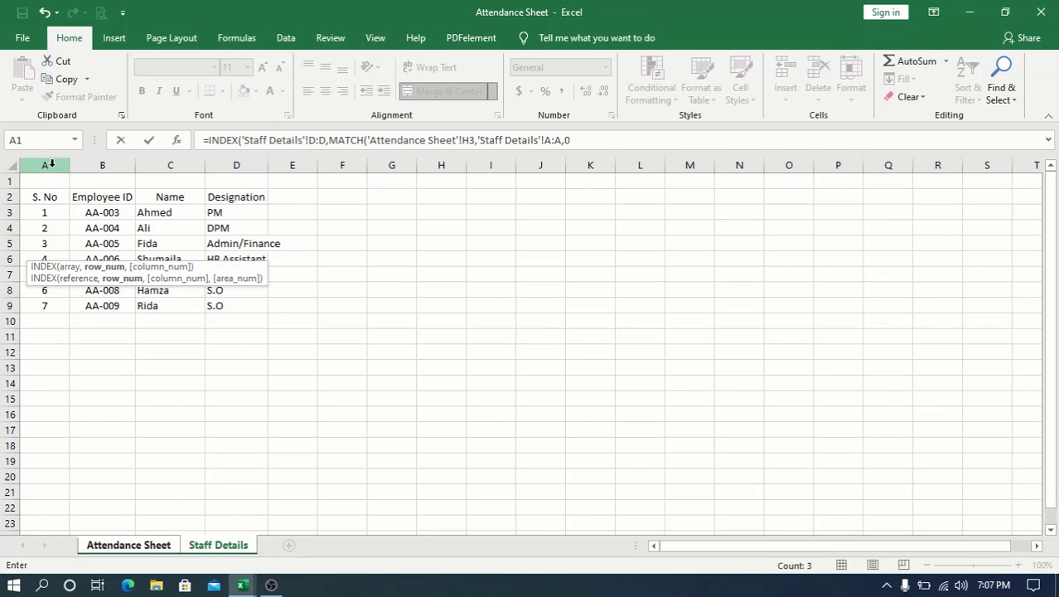
key("Return")
key("Return")
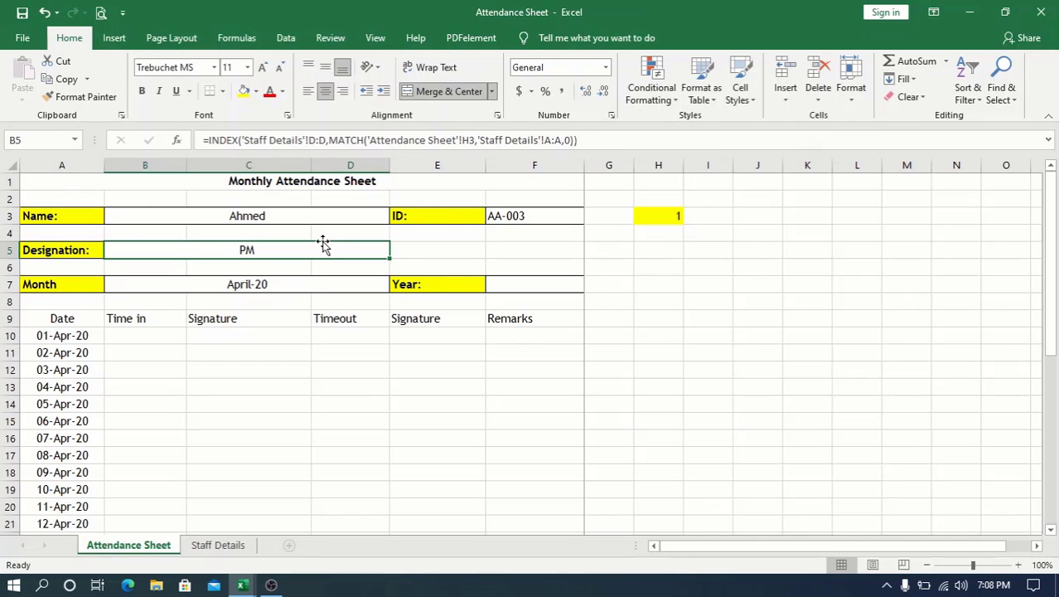
Test the name, ID and designation lookups by changing H3 through the serial numbers 2 to 6, ending on 6
left_click(654, 210)
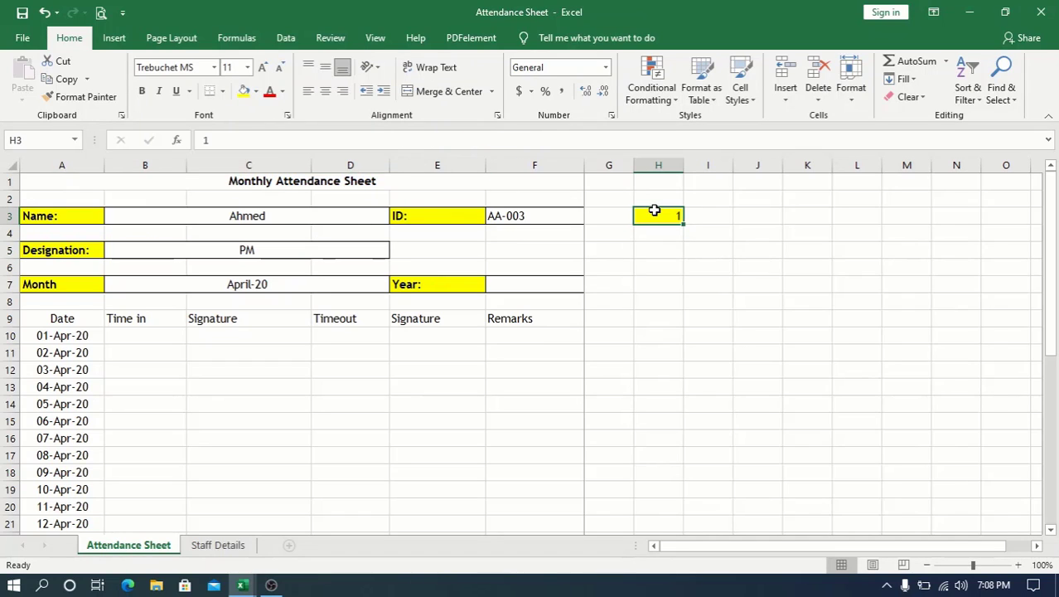
type("2")
key("Return")
left_click(655, 211)
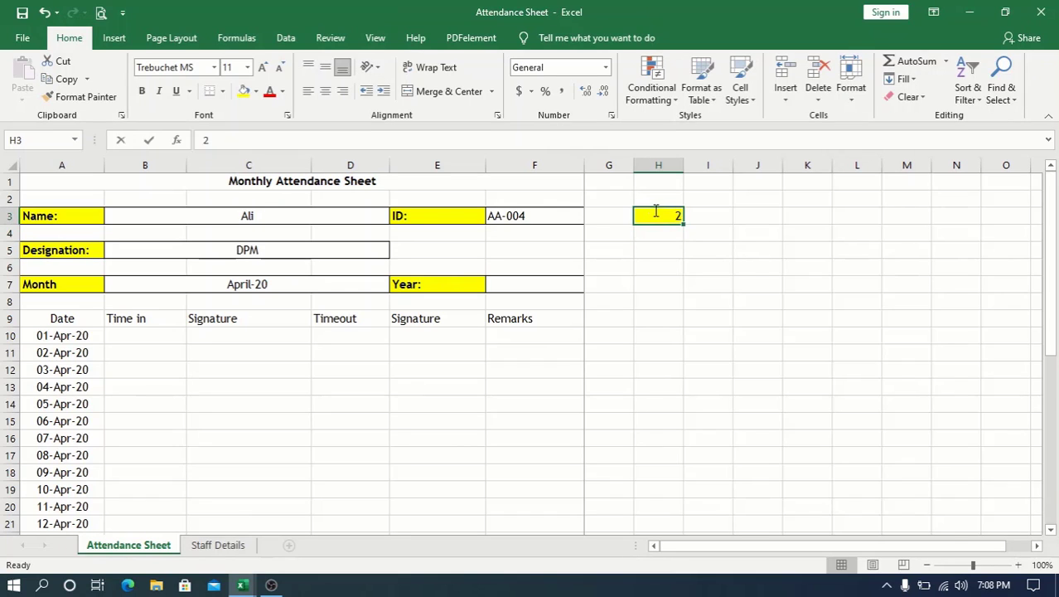
type("1")
key("Return")
left_click(654, 210)
type("3")
key("Return")
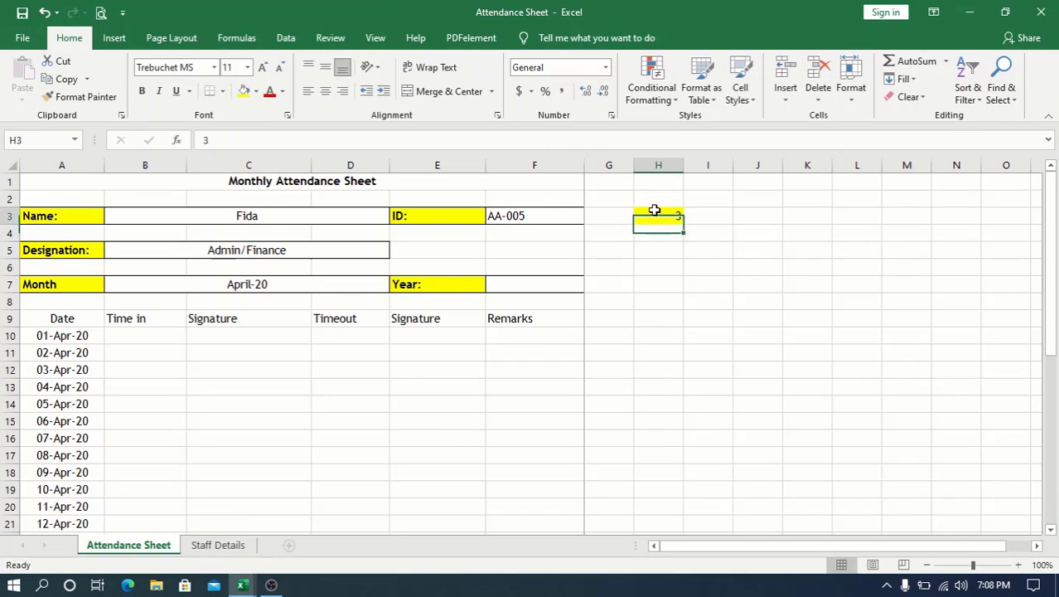
type("4")
key("Return")
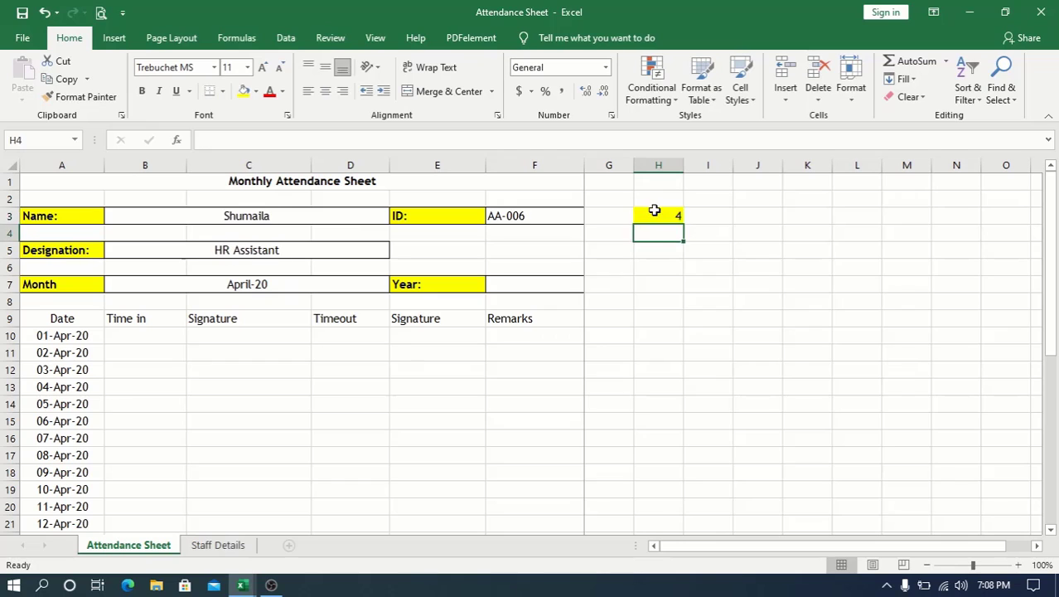
left_click(654, 211)
type("5")
key("Return")
left_click(655, 210)
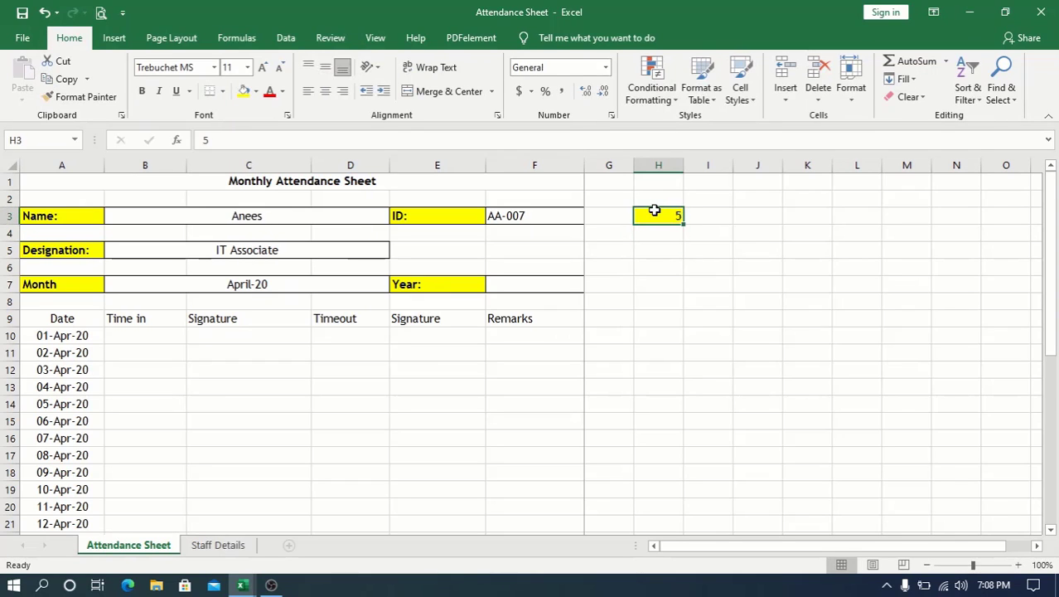
type("6")
key("Return")
Centre the serial number in H3 and the employee ID in F3 horizontally
left_click(654, 210)
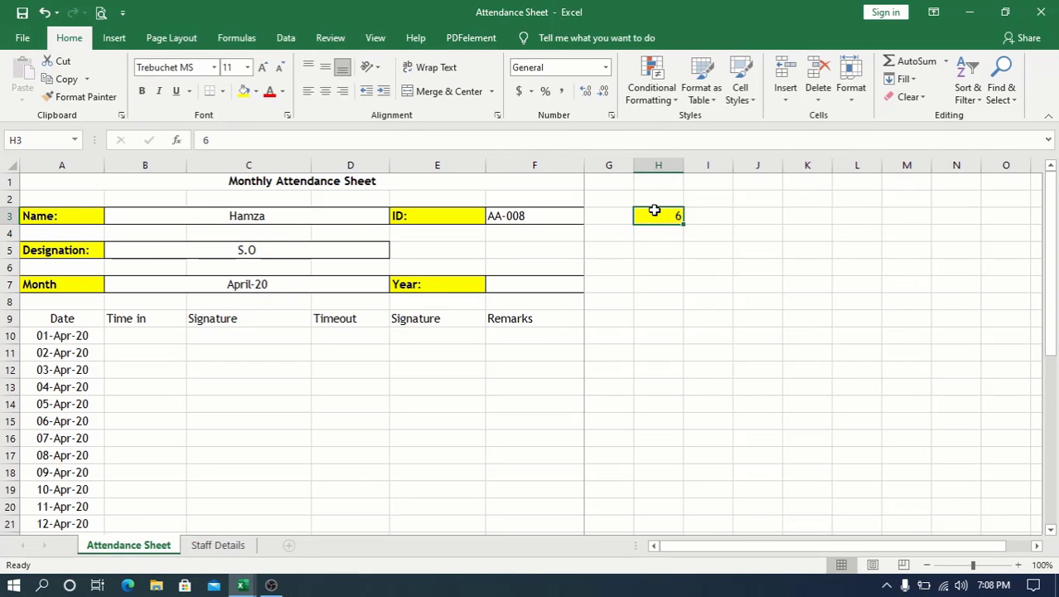
left_click(527, 214)
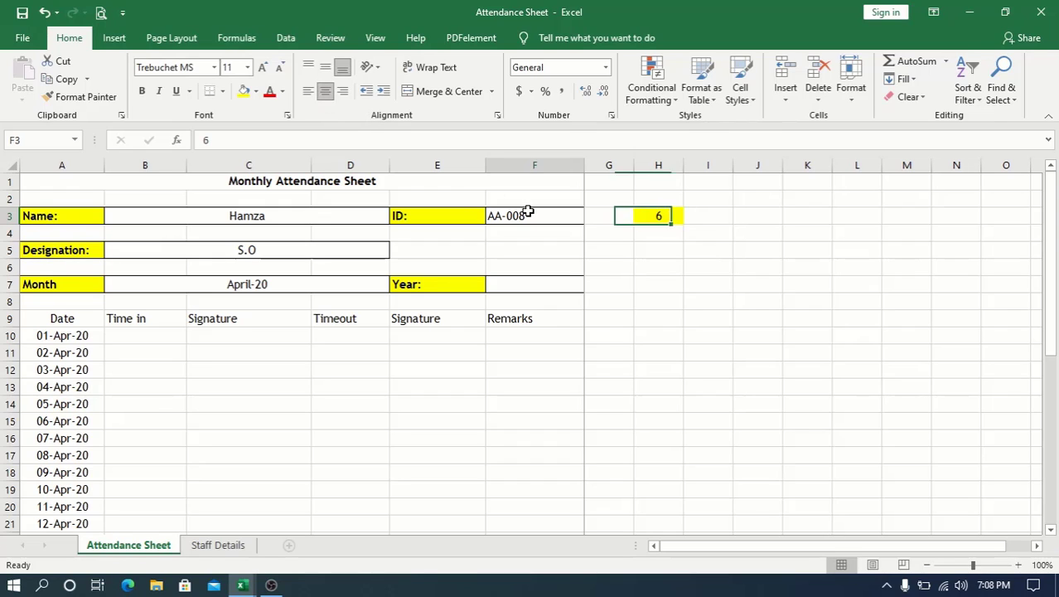
left_click(326, 91)
left_click(276, 284)
left_click(272, 254)
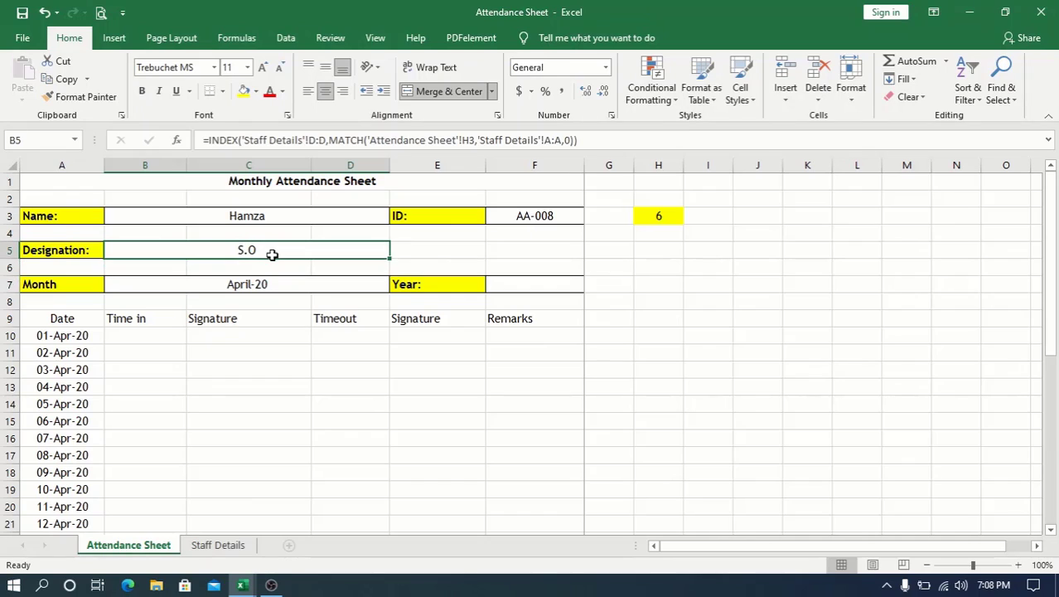
left_click(291, 315)
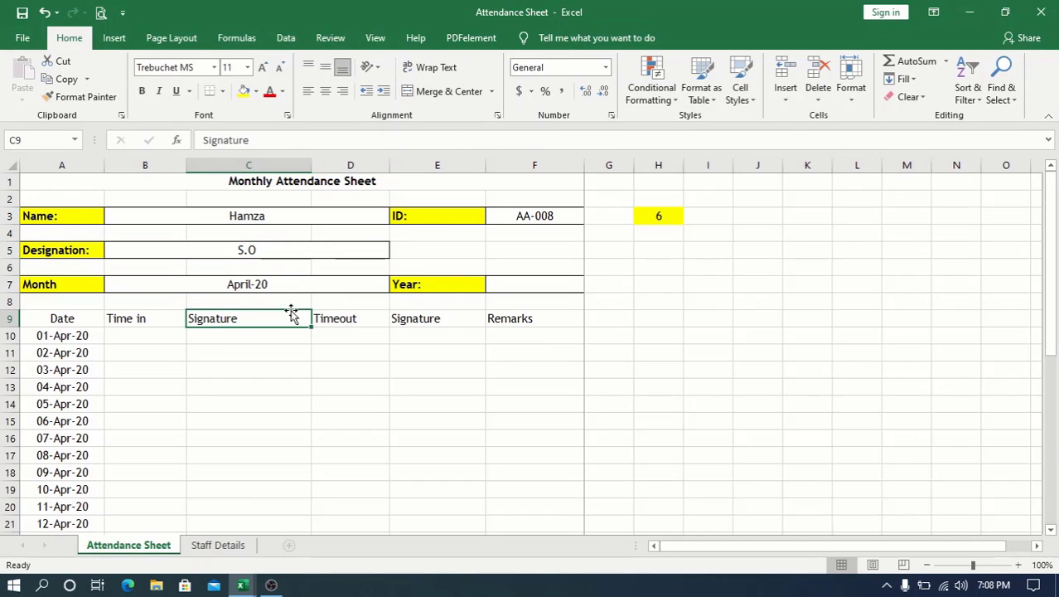
left_click(169, 332)
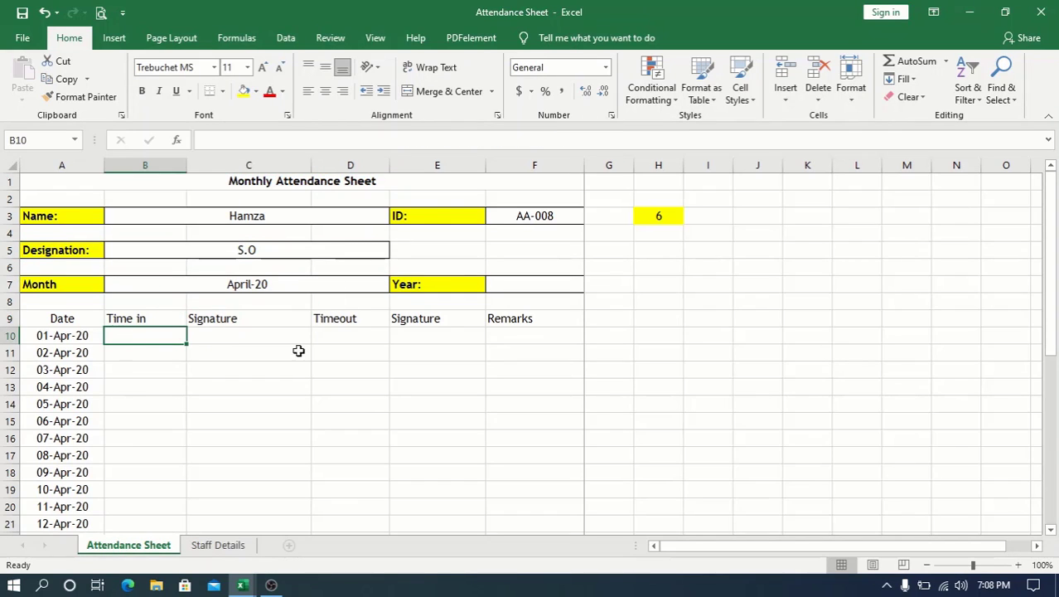
Format the table header row A9:F9 with a grey fill and bold text centred horizontally and vertically
left_click_drag(83, 318, 515, 315)
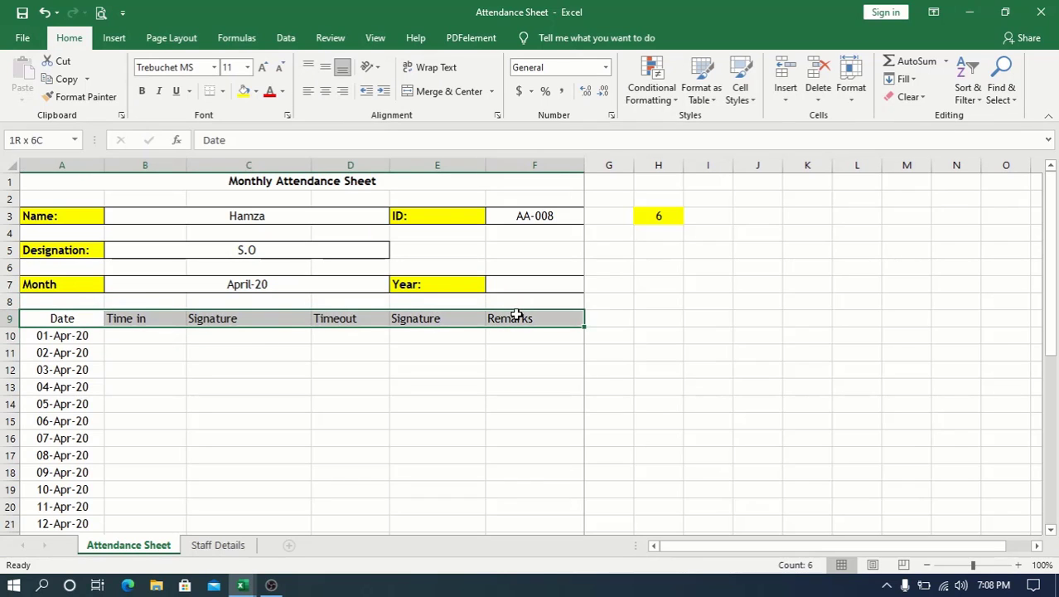
left_click(258, 92)
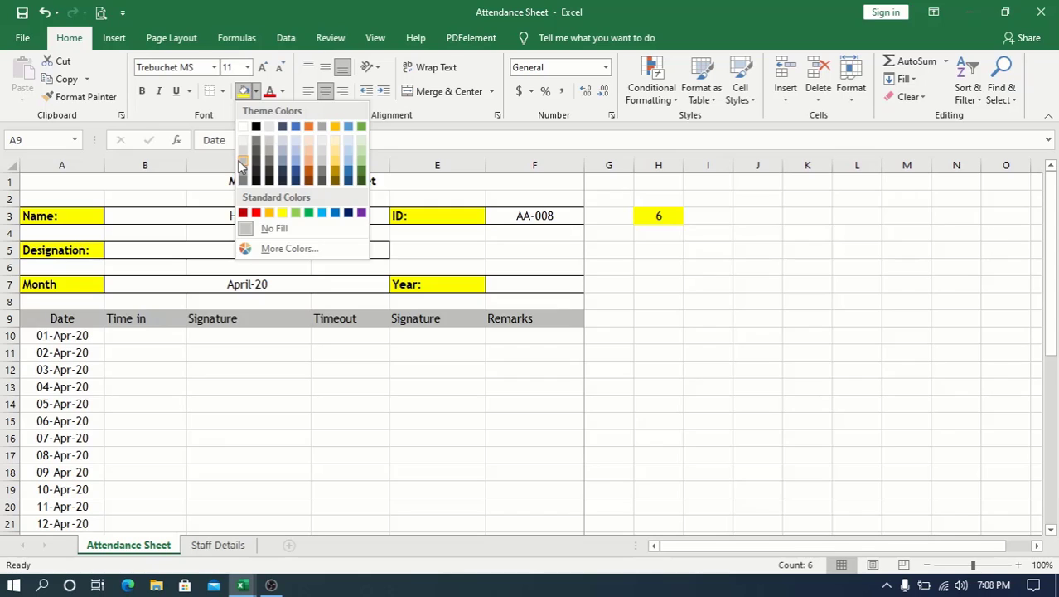
left_click(239, 163)
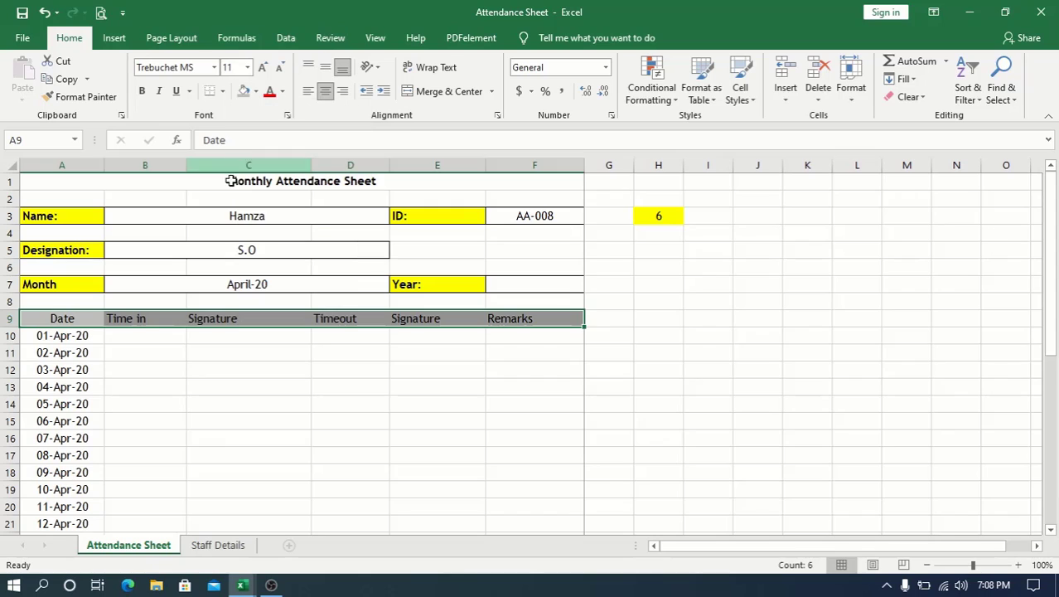
left_click(325, 91)
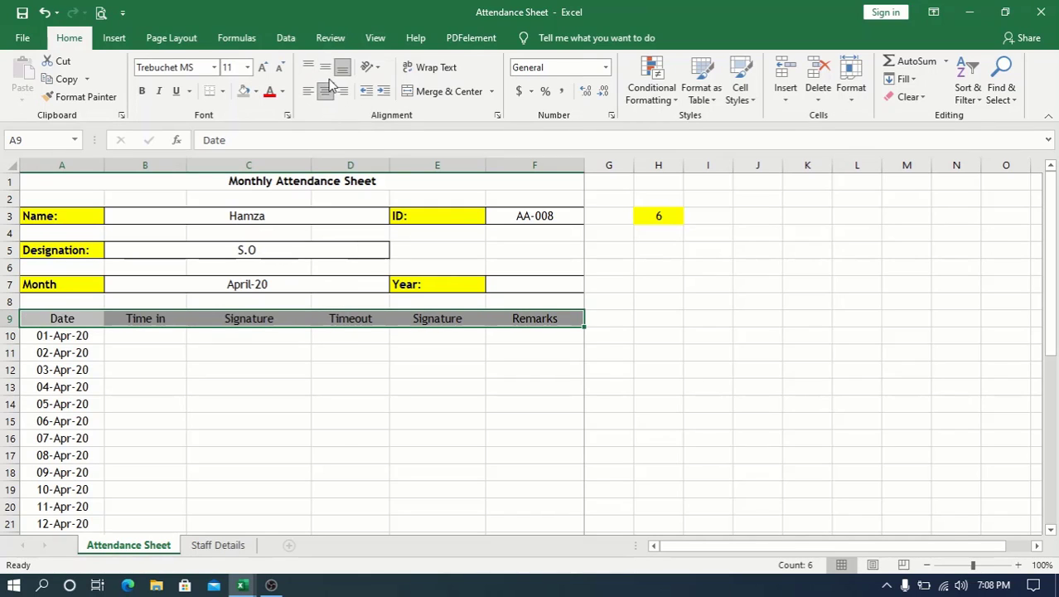
left_click(324, 67)
left_click(142, 91)
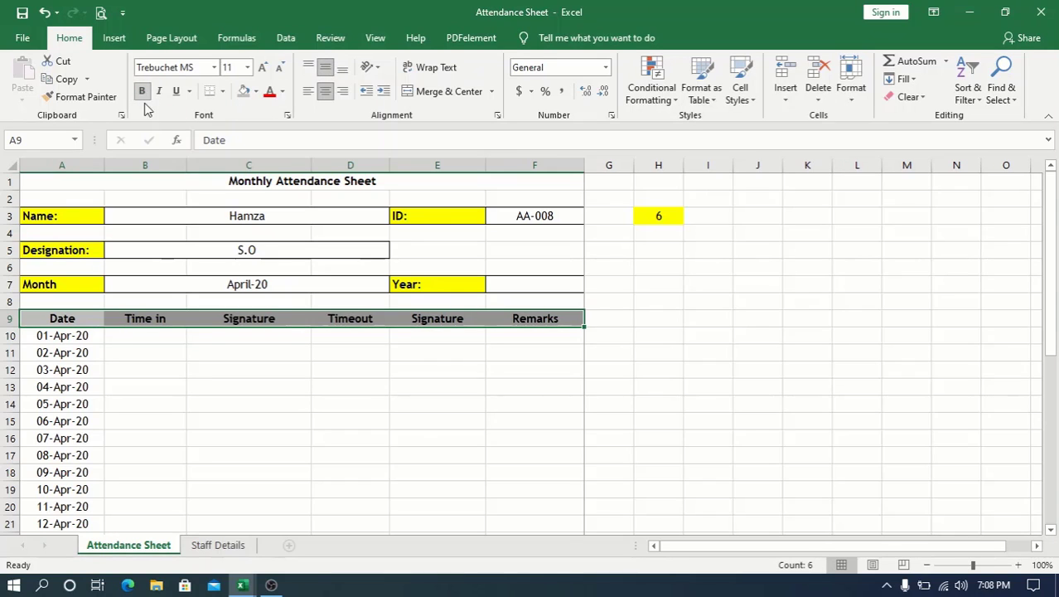
left_click(148, 339)
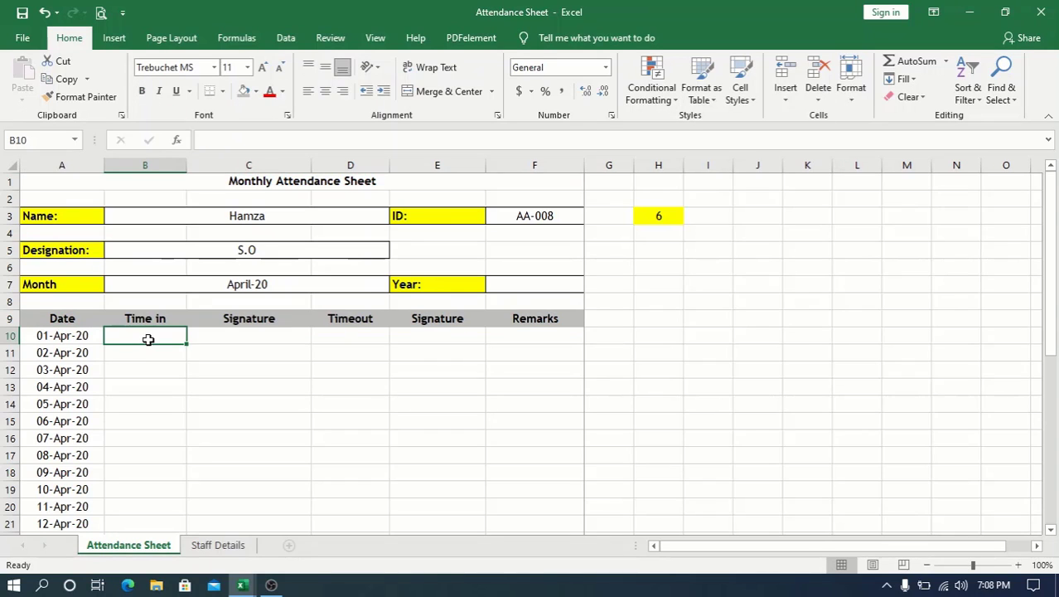
left_click(665, 95)
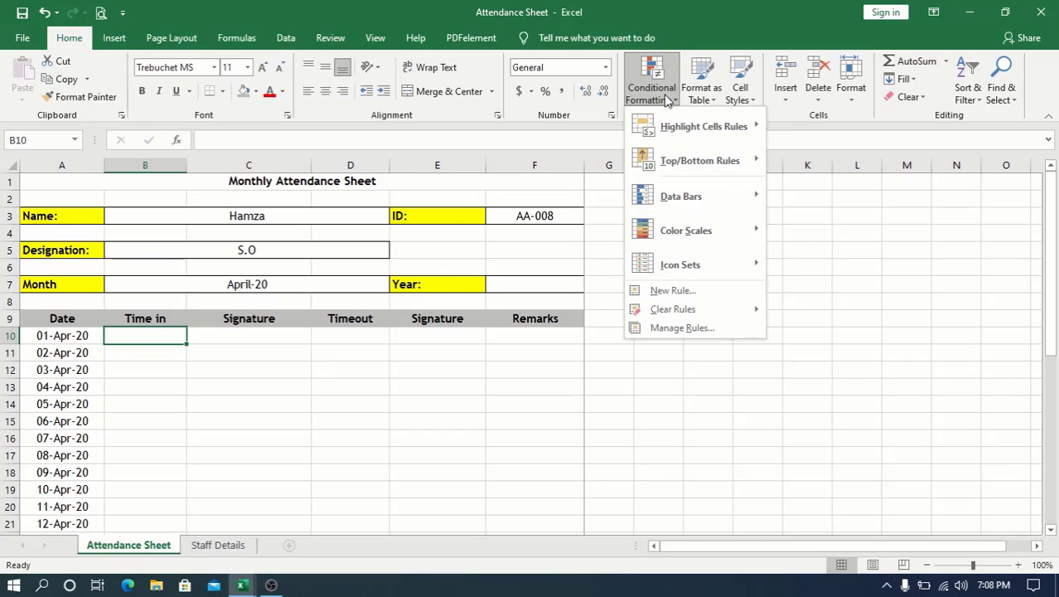
left_click(686, 332)
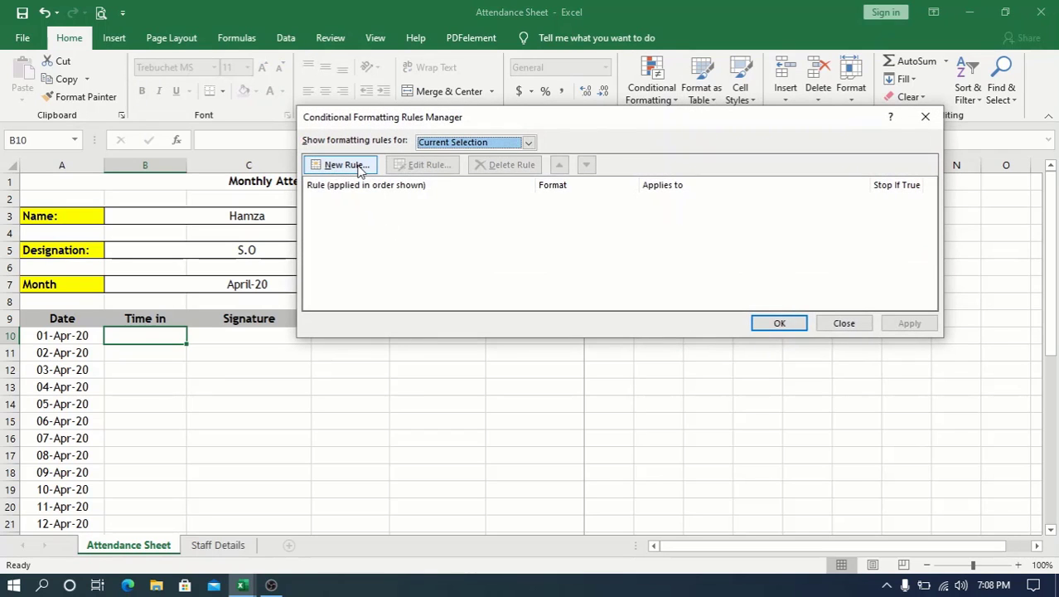
left_click(844, 322)
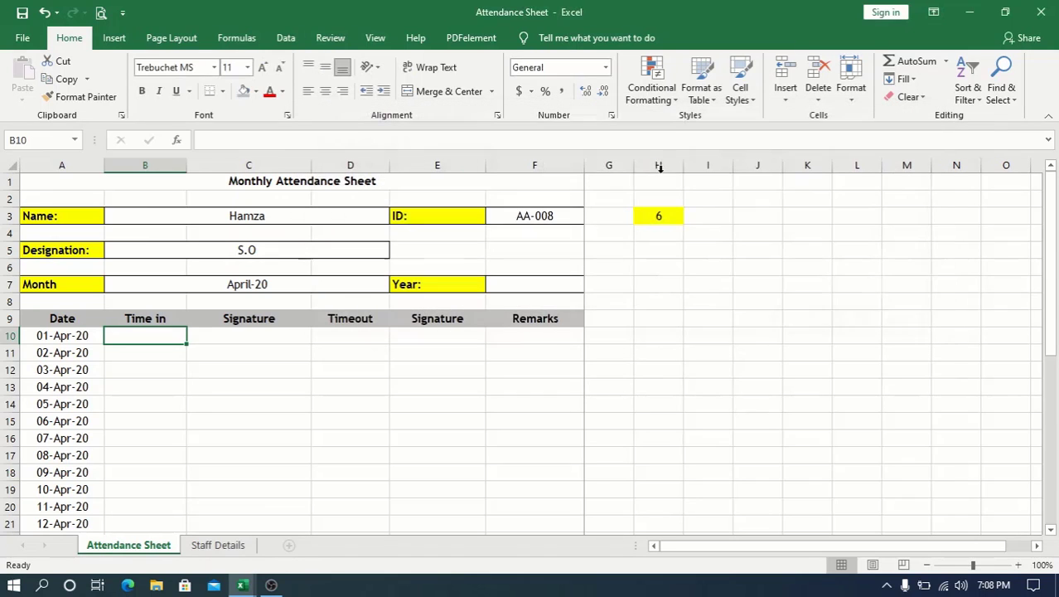
Start a formula-based conditional formatting rule for B10 with the weekend test =OR(WEEKDAY(A10)=7,WEEKDAY(A10)=1
left_click(652, 87)
left_click(685, 291)
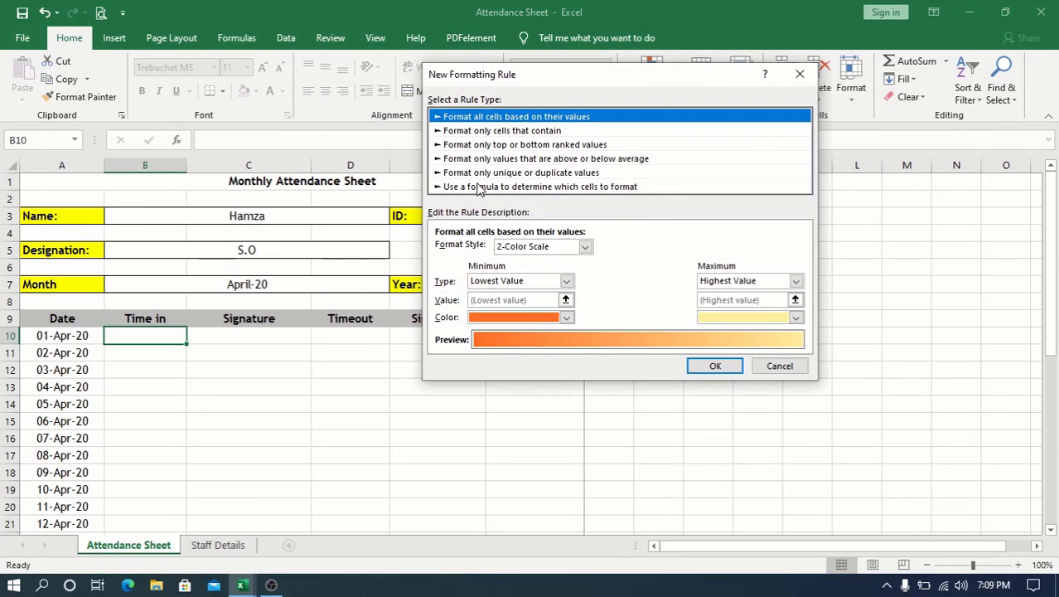
left_click(481, 187)
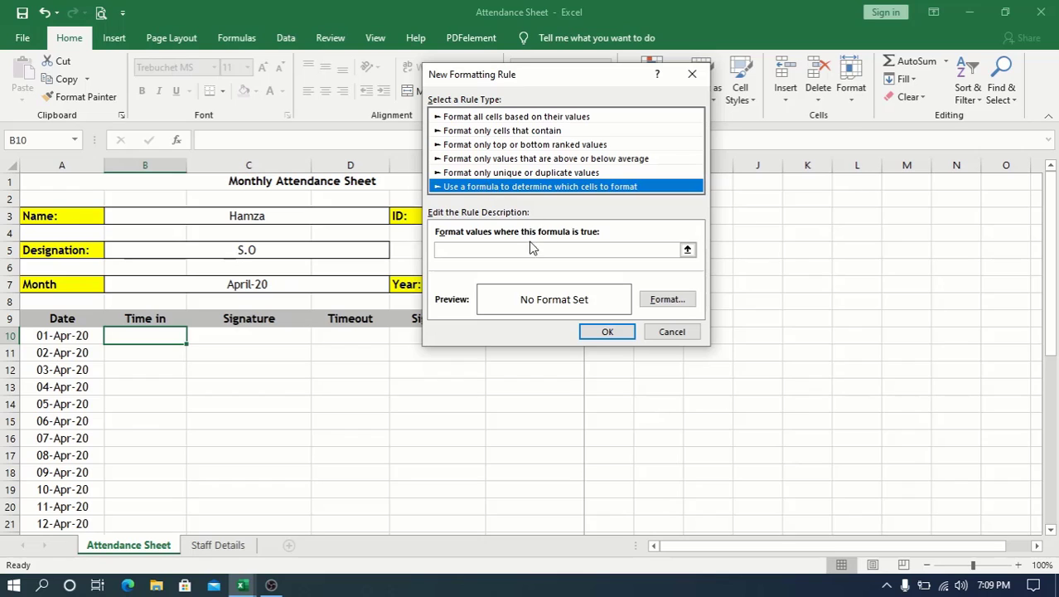
left_click(524, 250)
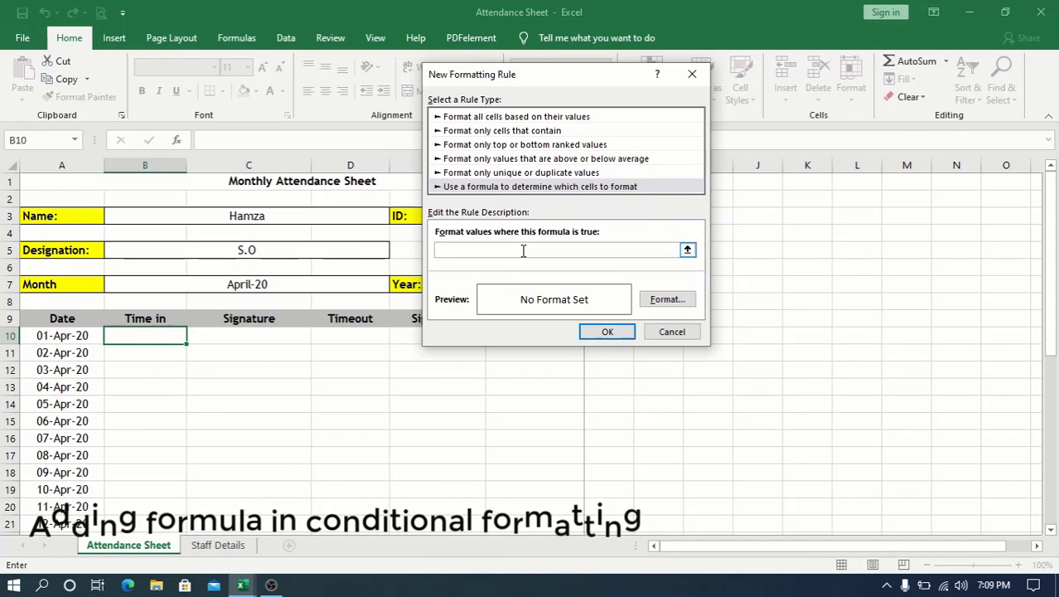
type("=O")
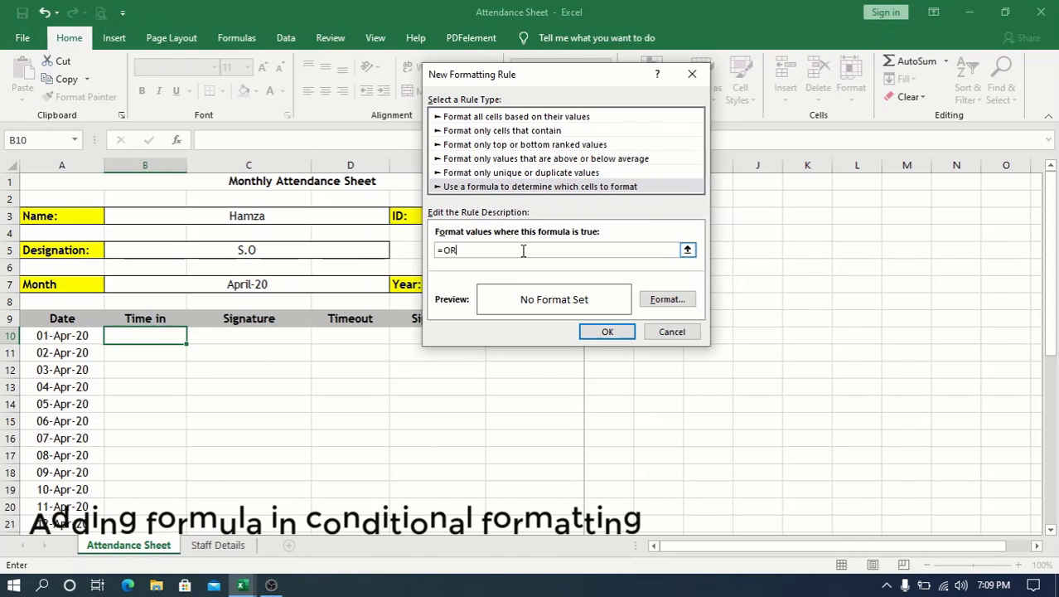
type("R")
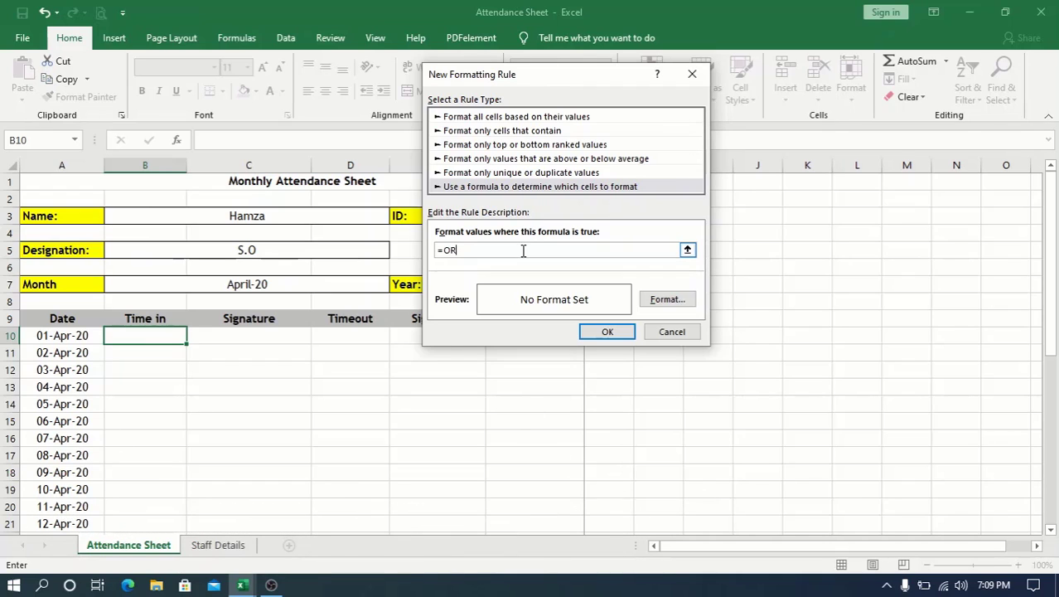
type("(WEE")
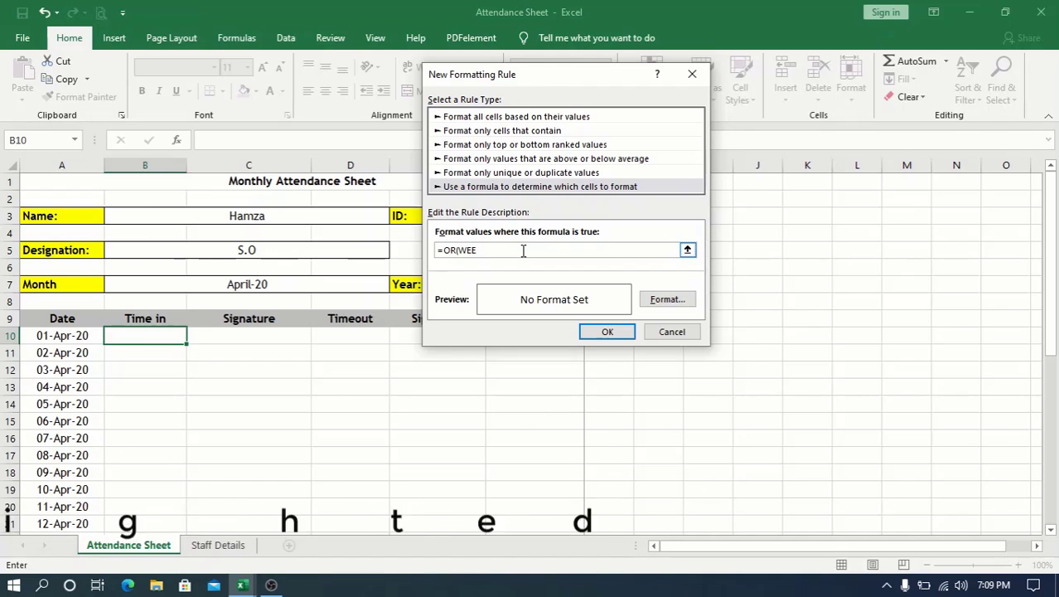
type("KDAY(A10)=7,WEEKDAY(A10)=1")
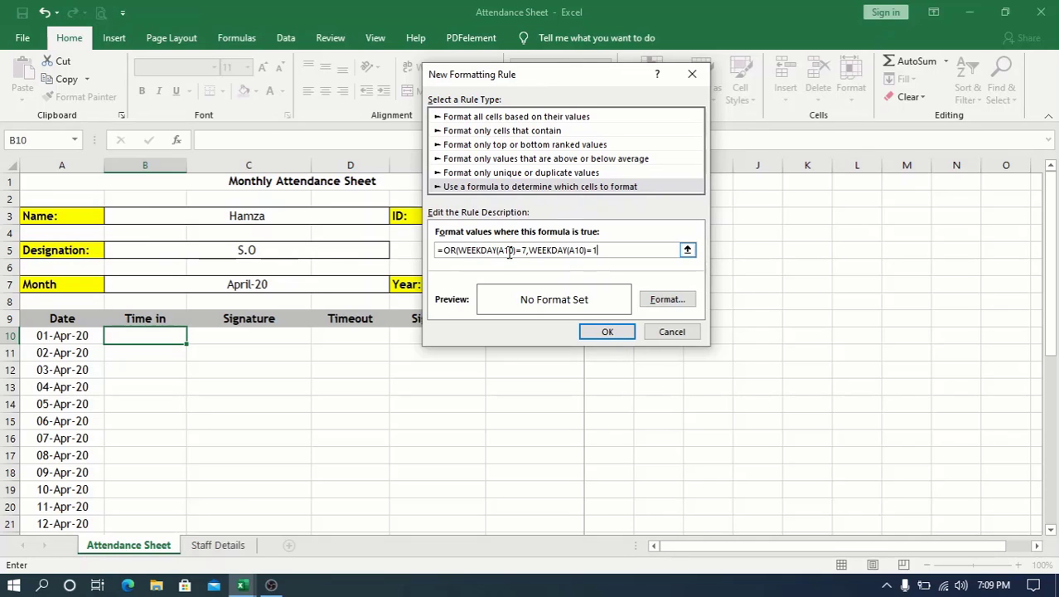
Give B10's weekend rule a dark grey fill, add the missing closing parenthesis to its formula and apply it
left_click(667, 299)
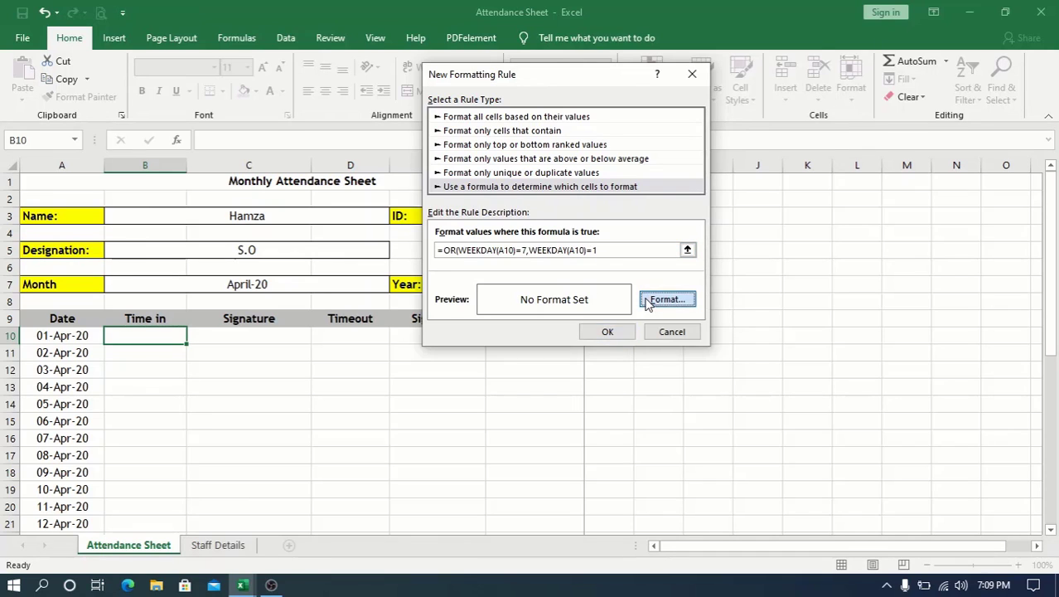
left_click(565, 41)
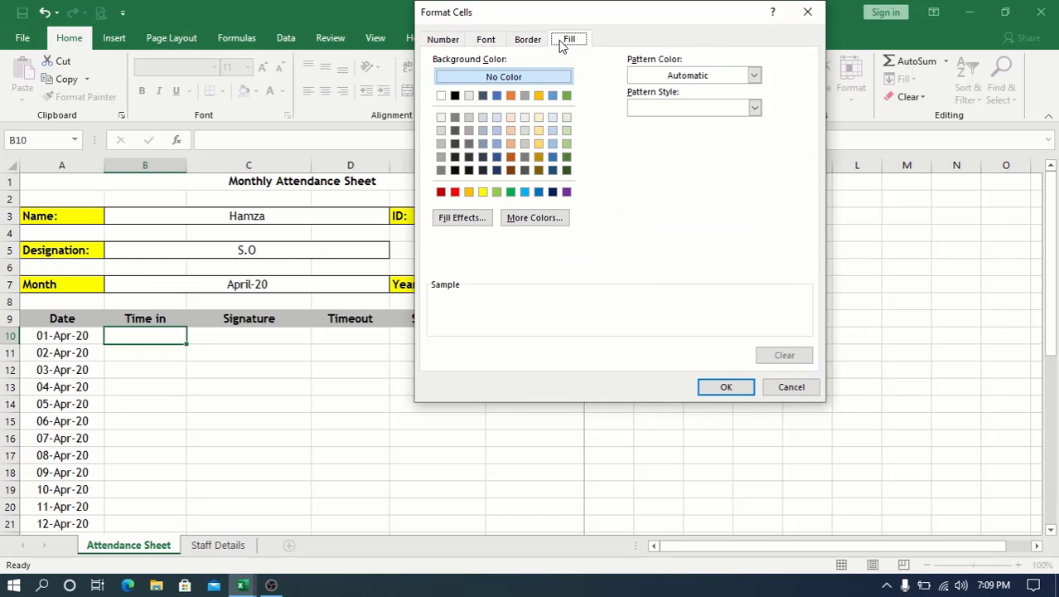
left_click(441, 170)
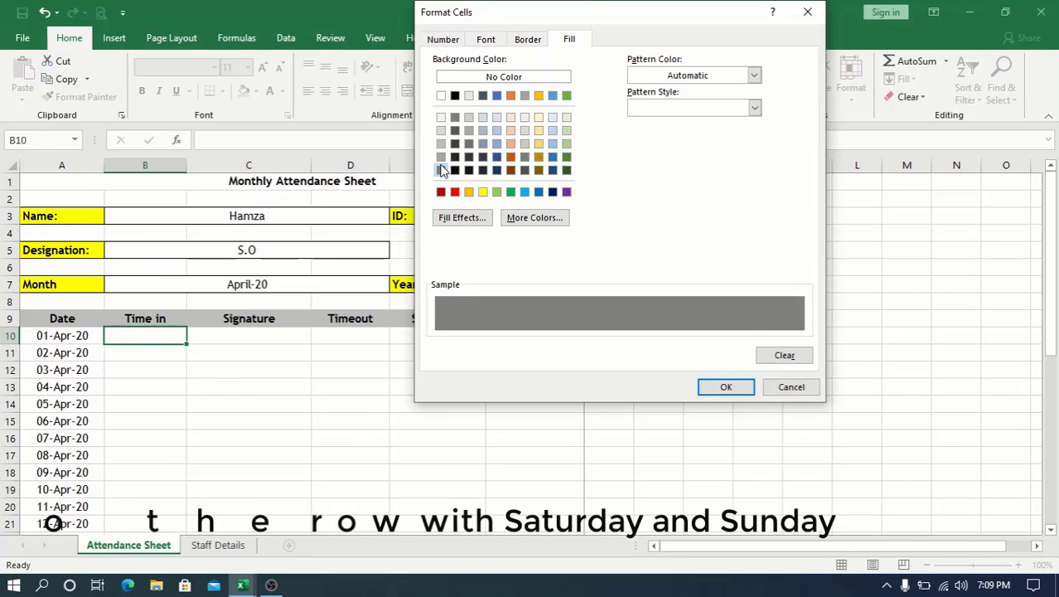
left_click(749, 387)
left_click(607, 330)
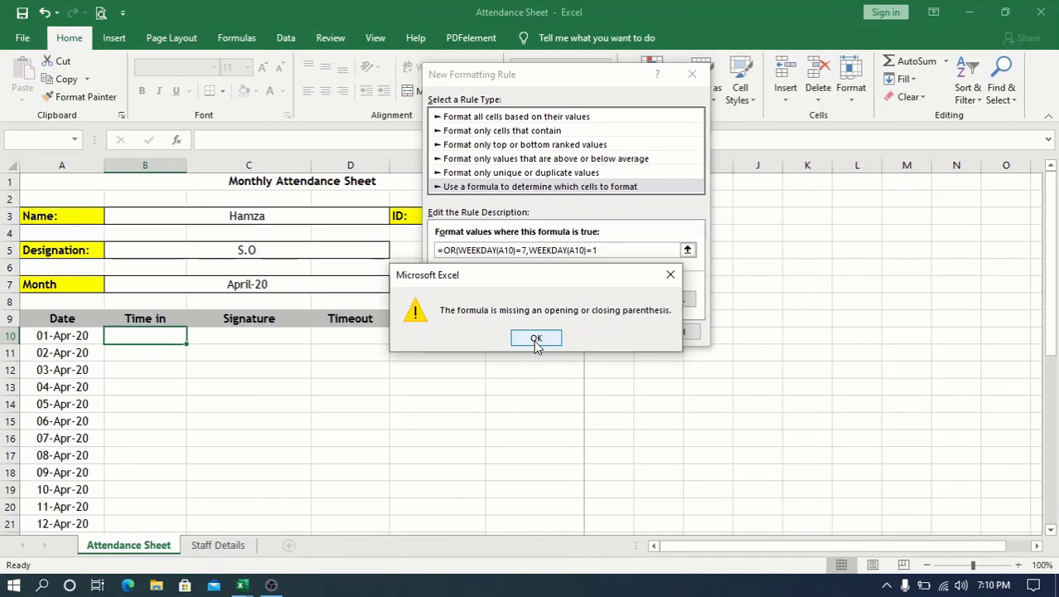
left_click(536, 339)
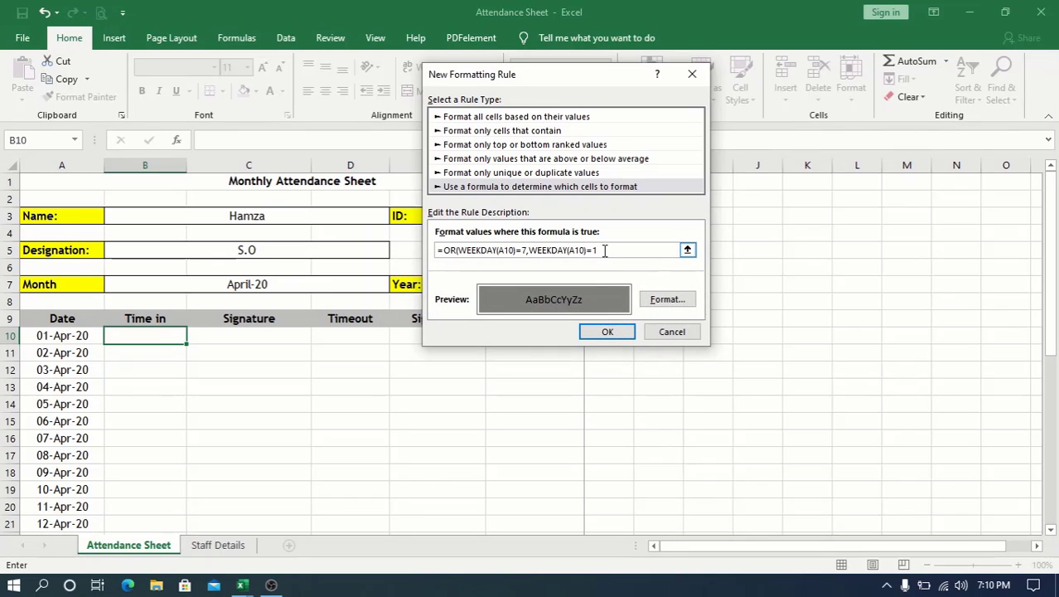
left_click(602, 332)
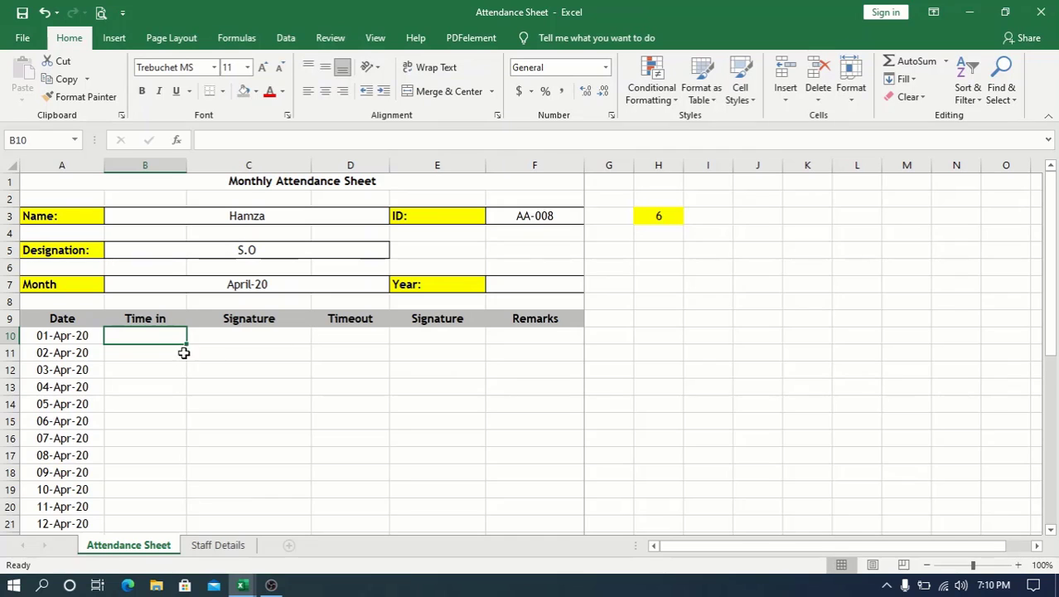
Fill B10's conditional formatting down the Time in column to B39
mouse_move(186, 343)
left_mouse_down()
mouse_move(201, 403)
mouse_move(200, 551)
mouse_move(185, 495)
left_mouse_up()
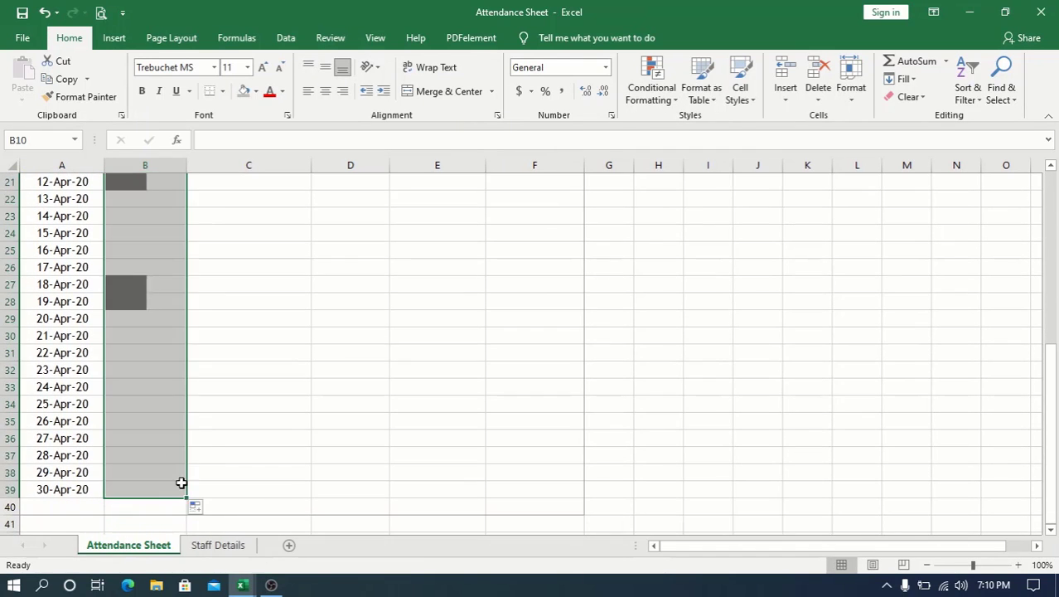
scroll(207, 449, "up", 7)
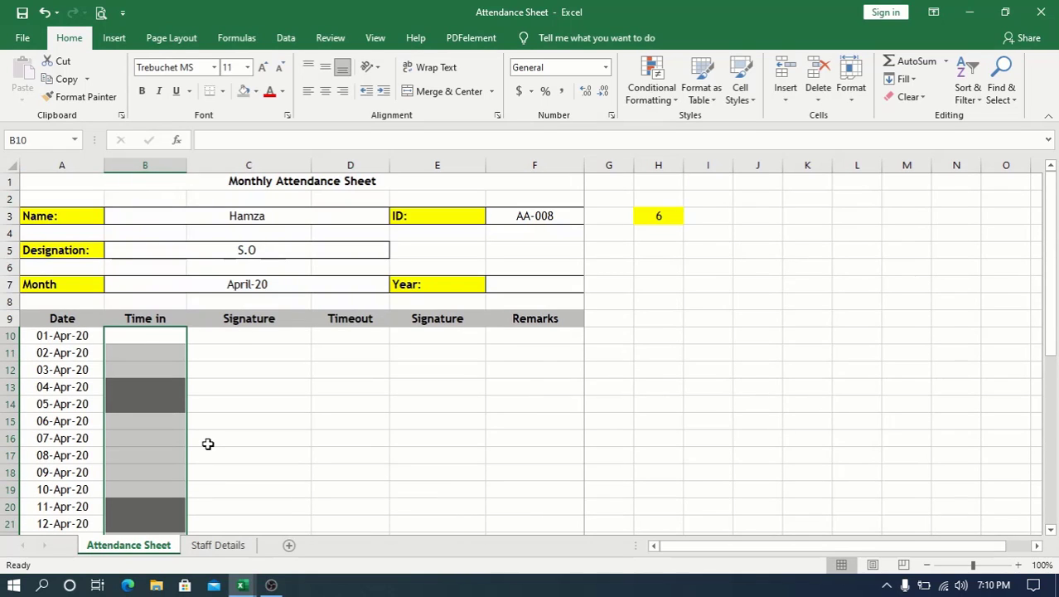
left_click(244, 335)
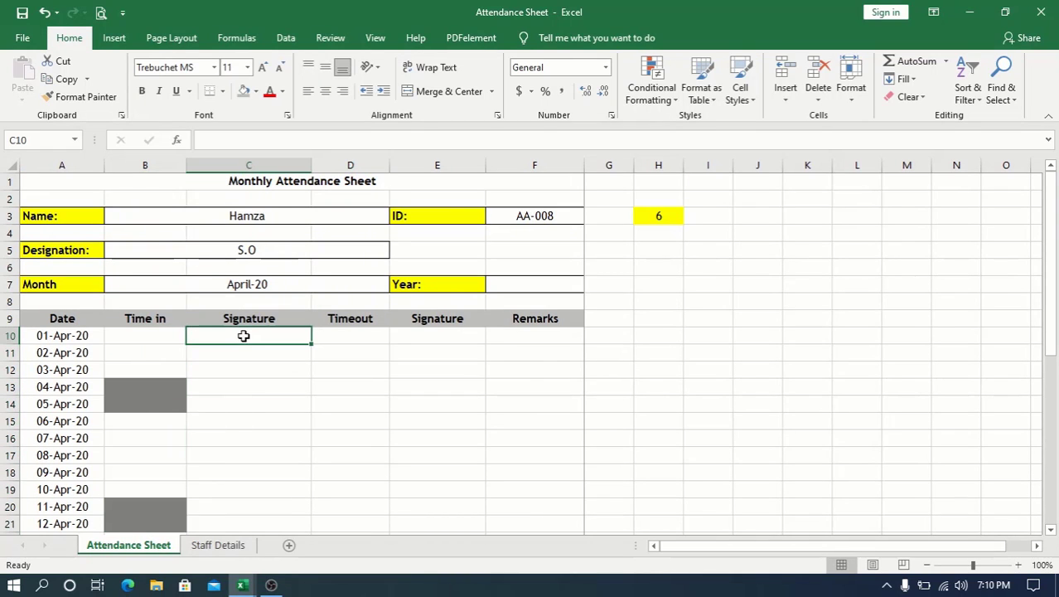
left_click(676, 78)
mouse_move(684, 121)
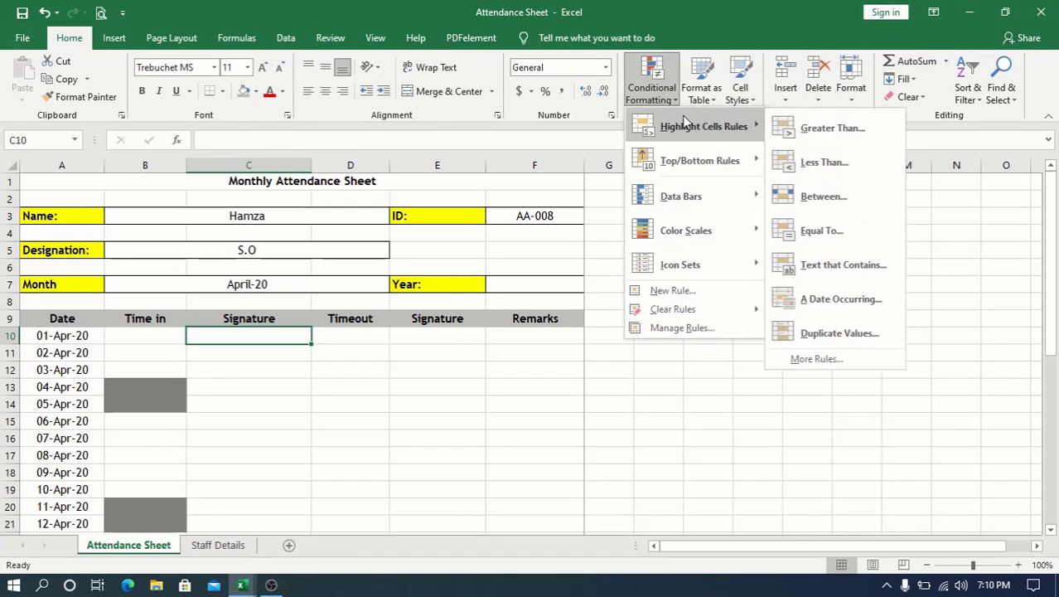
left_click(187, 346)
Copy the formula from B10's existing conditional formatting rule and leave the rule as it is
left_click(177, 334)
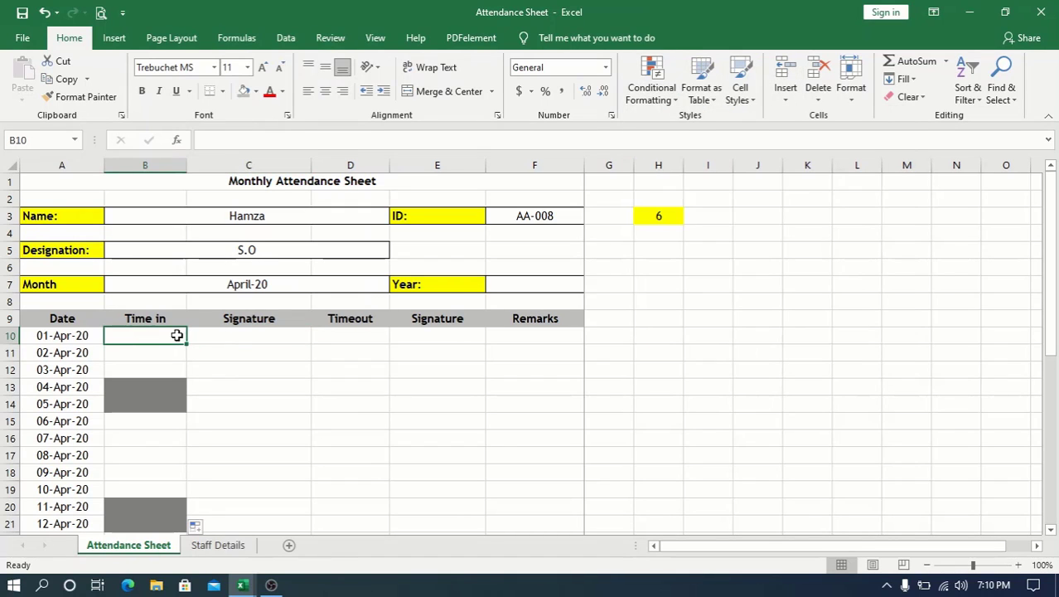
left_click(660, 92)
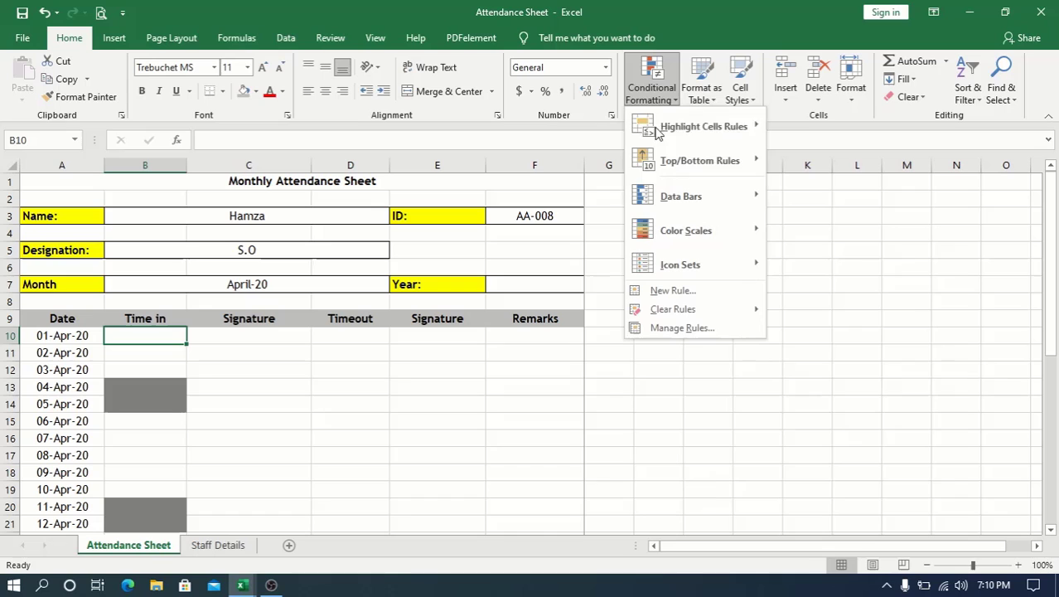
left_click(680, 329)
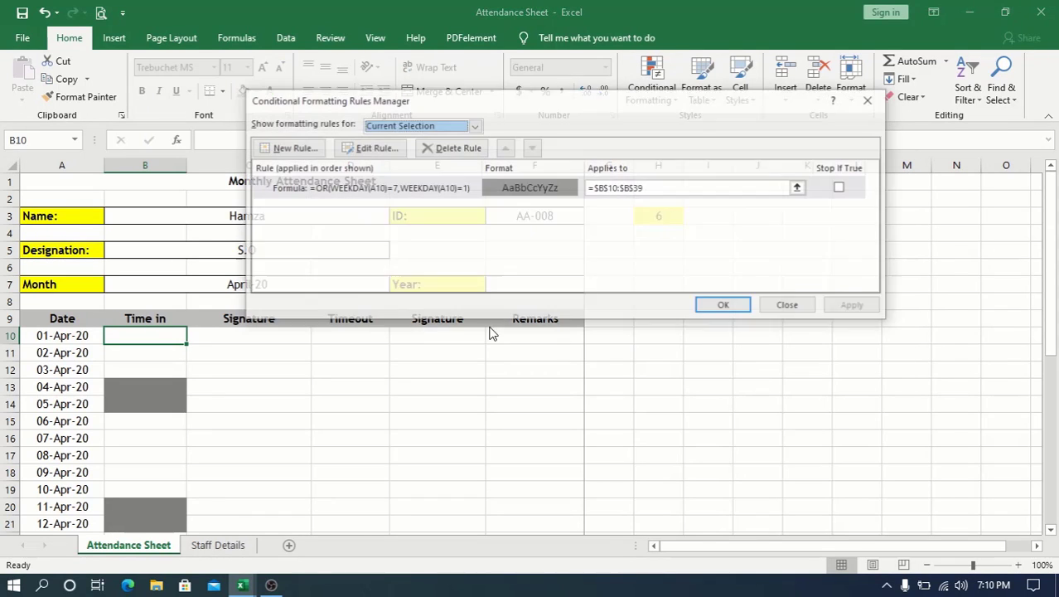
double_click(423, 191)
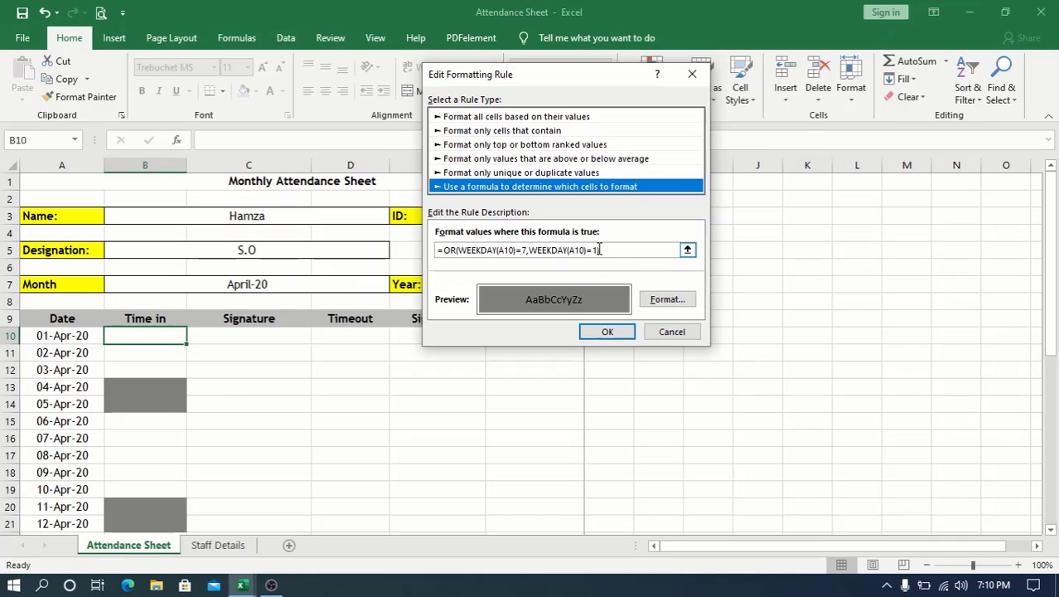
left_click_drag(607, 253, 398, 249)
key("ctrl+c")
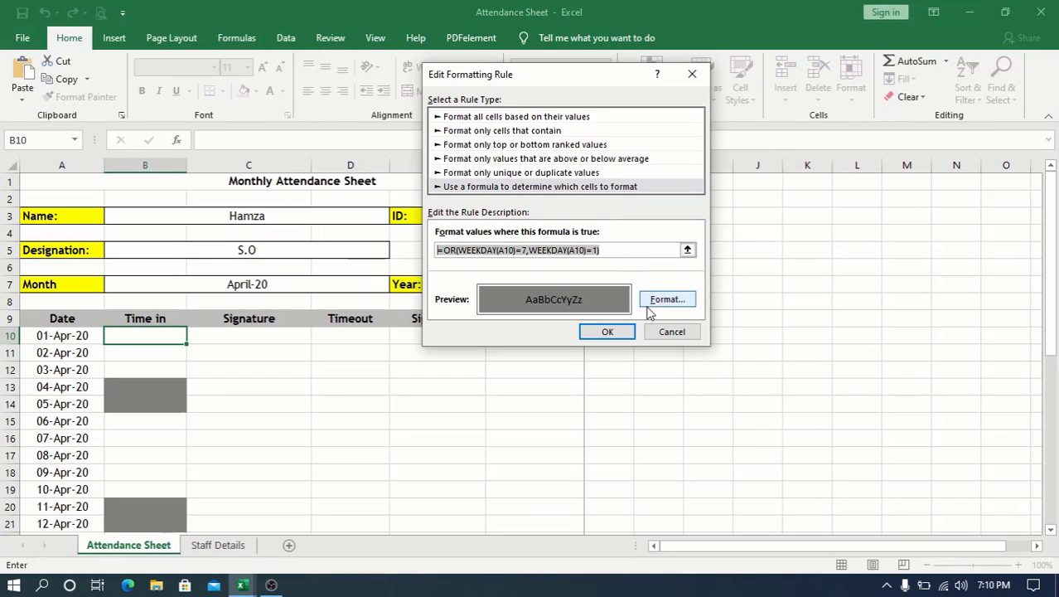
left_click(681, 332)
left_click(790, 305)
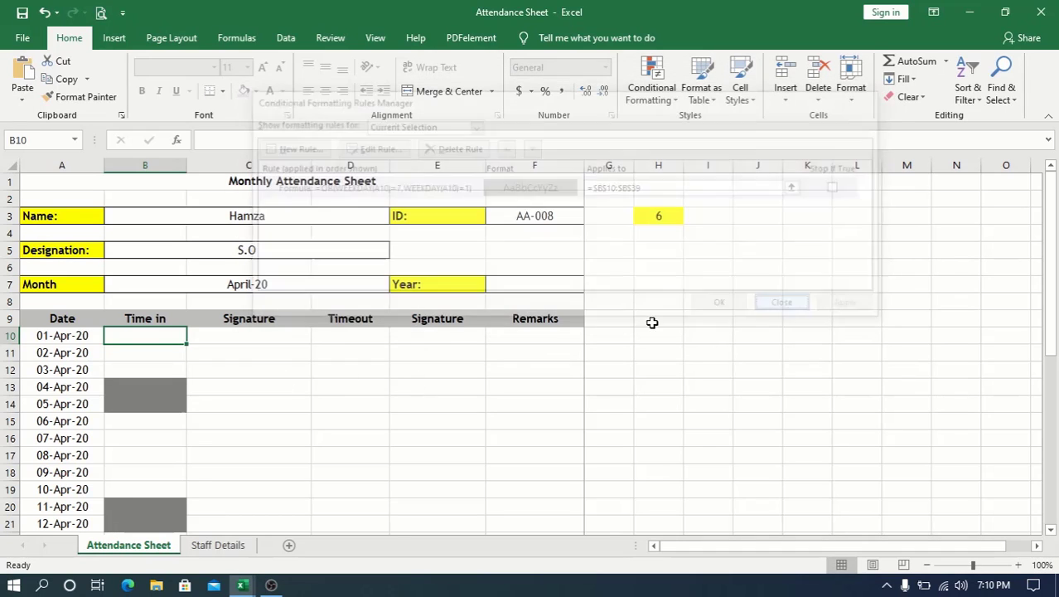
Add a formula-based conditional formatting rule to C10 using the copied =OR(WEEKDAY(A10)=7,WEEKDAY(A10)=1) and a dark grey fill
left_click(219, 336)
left_click(649, 72)
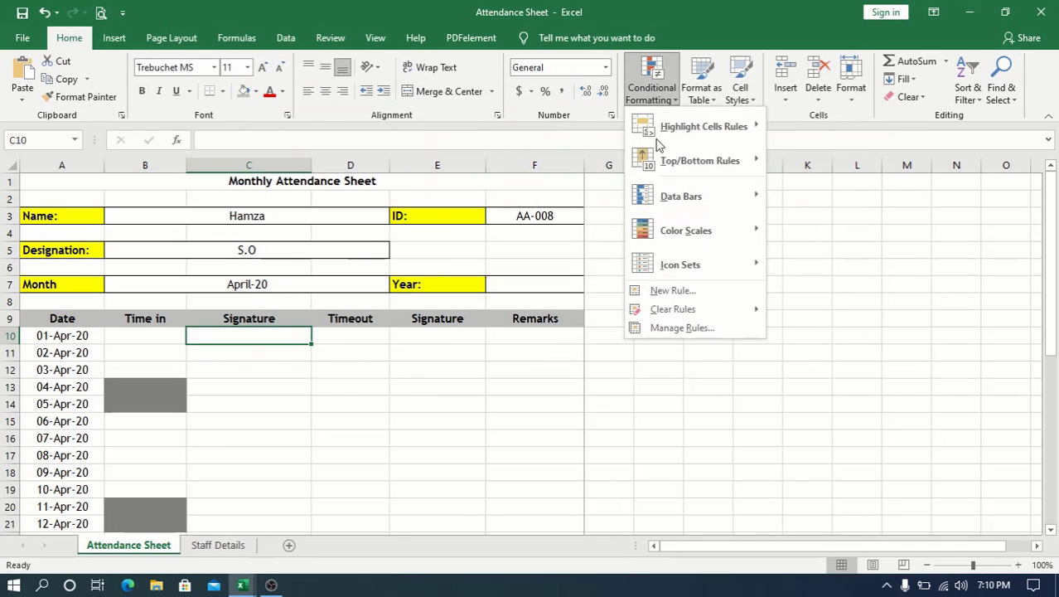
left_click(708, 292)
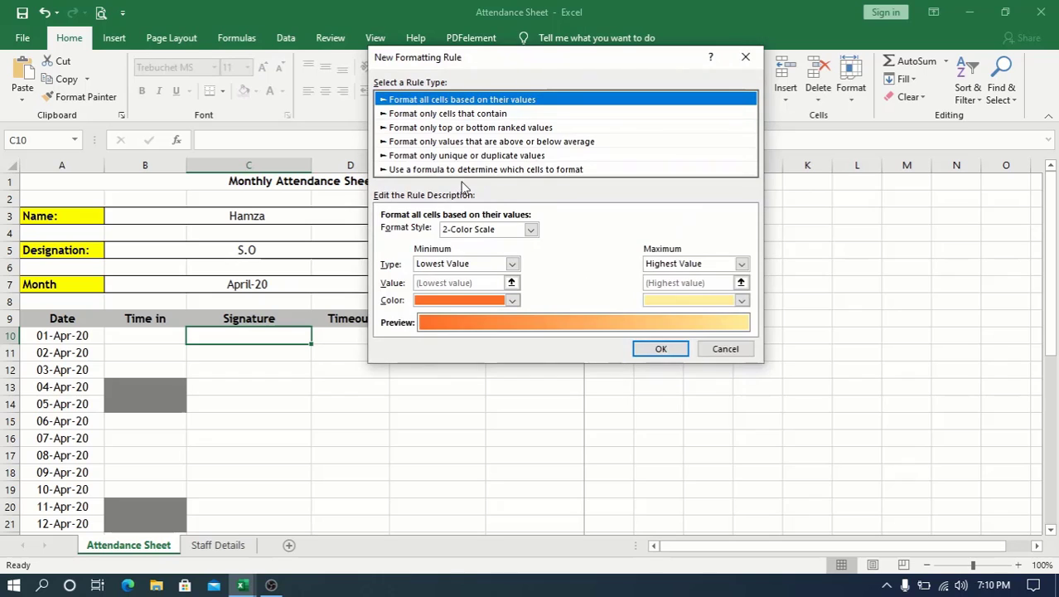
left_click(464, 169)
left_click(490, 232)
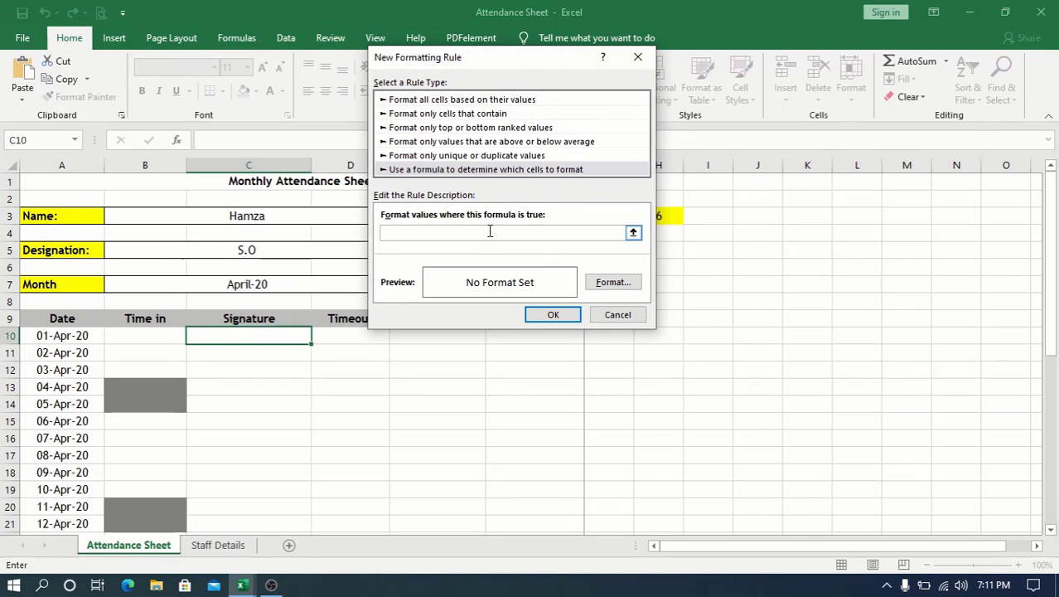
key("ctrl+v")
left_click(612, 282)
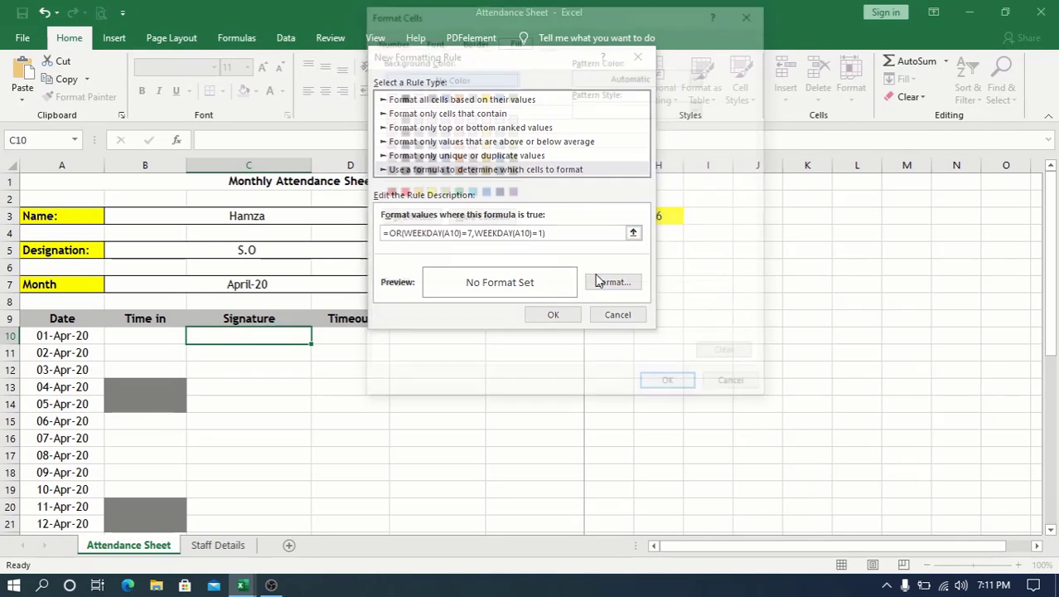
left_click(386, 169)
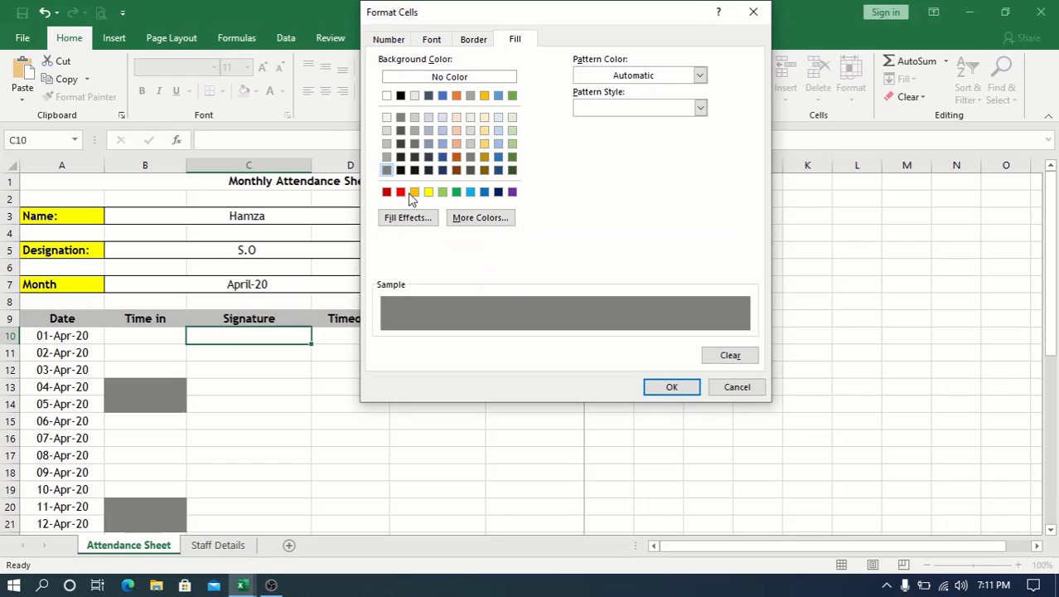
left_click(673, 386)
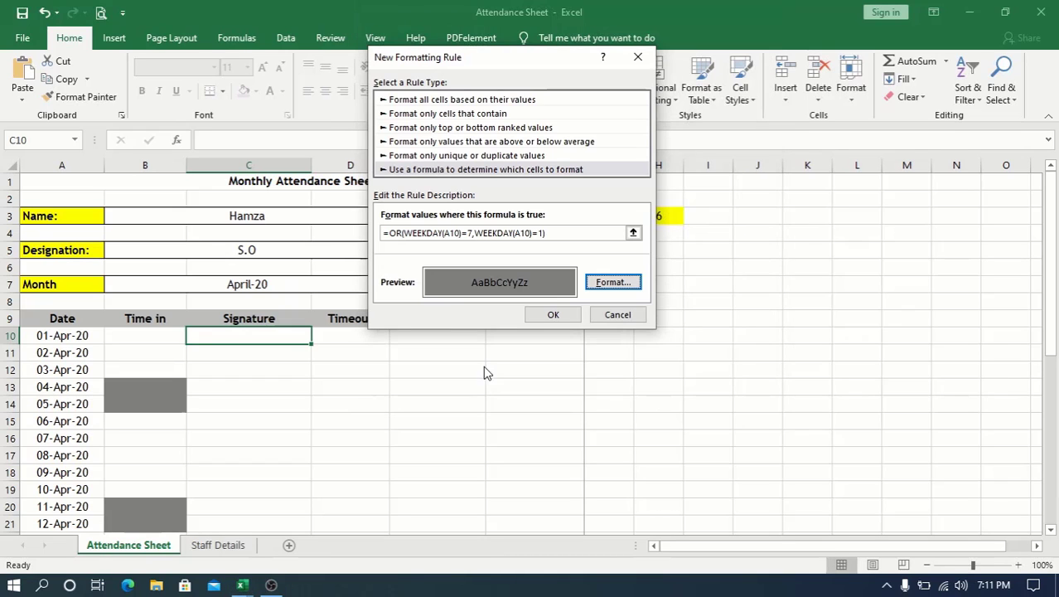
left_click(553, 314)
Fill C10's conditional formatting down the first Signature column to C39
mouse_move(312, 341)
left_mouse_down()
mouse_move(320, 566)
mouse_move(308, 489)
mouse_move(308, 500)
left_mouse_up()
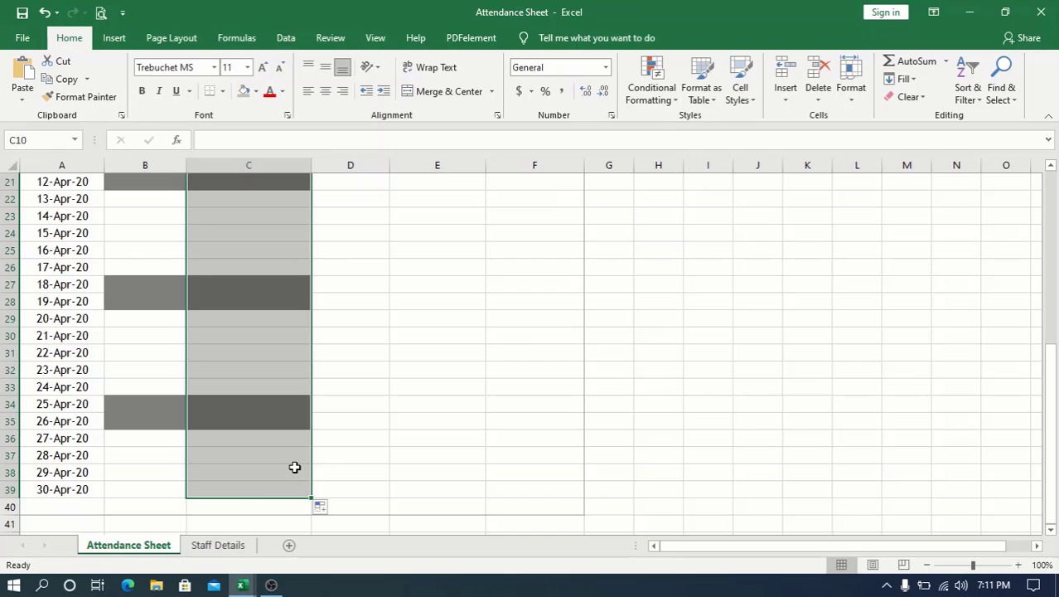
left_click(61, 489)
scroll(442, 357, "up", 5)
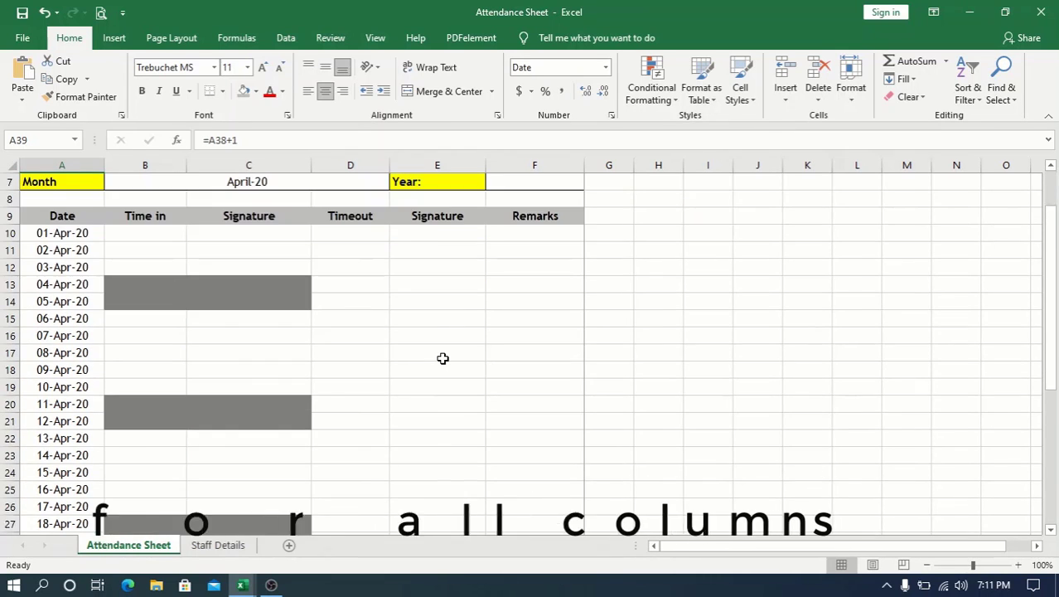
Add a conditional formatting rule to D10 with formula =OR(WEEKDAY(A10)=7,WEEKDAY(A10)=1) and a dark grey fill, filling it down the Timeout column
left_click(351, 232)
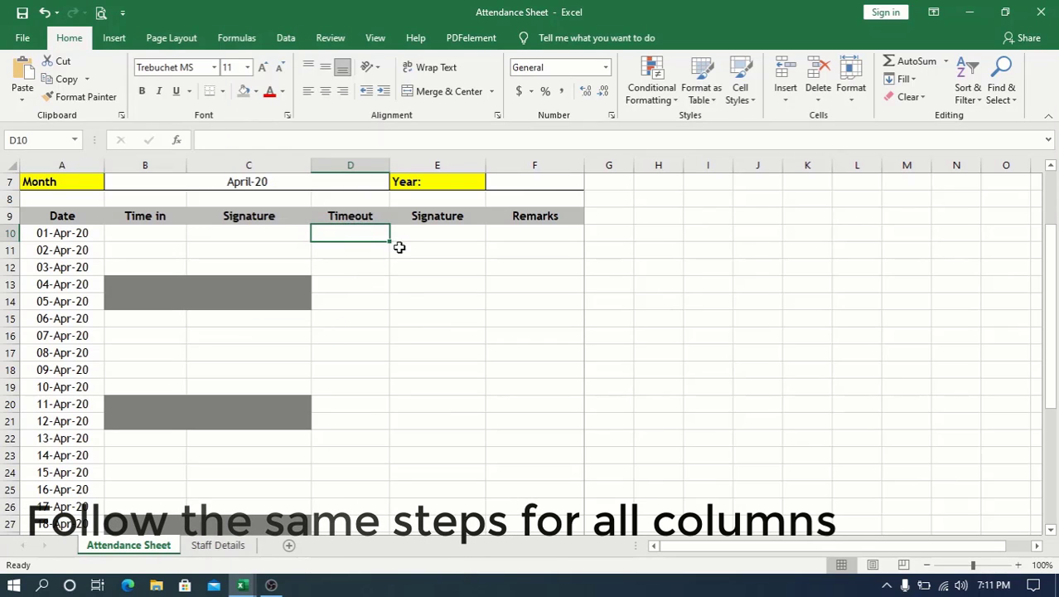
left_click(652, 97)
left_click(660, 288)
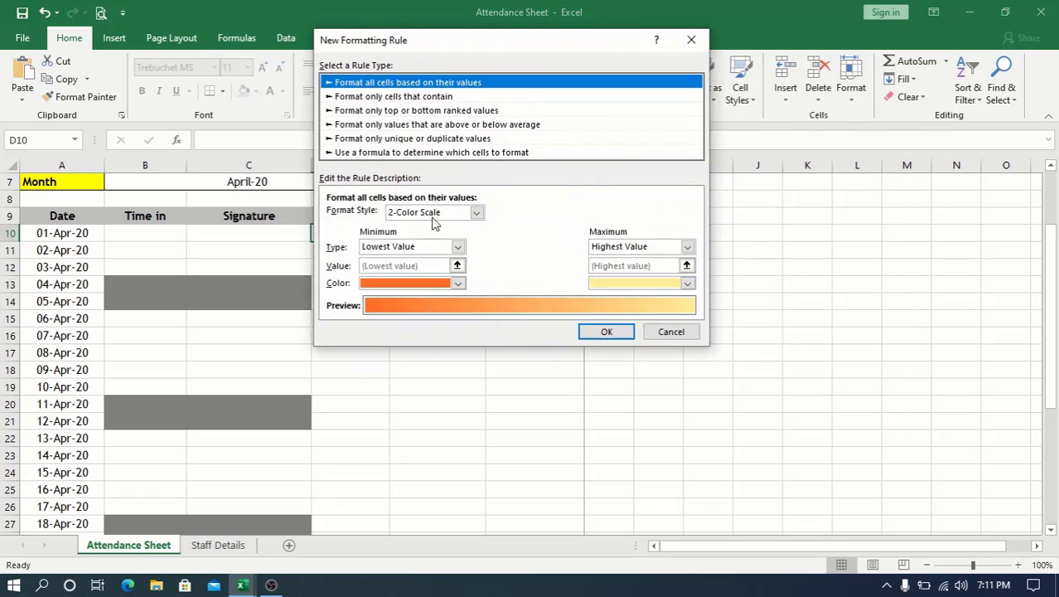
left_click(385, 152)
left_click(461, 216)
key("ctrl+v")
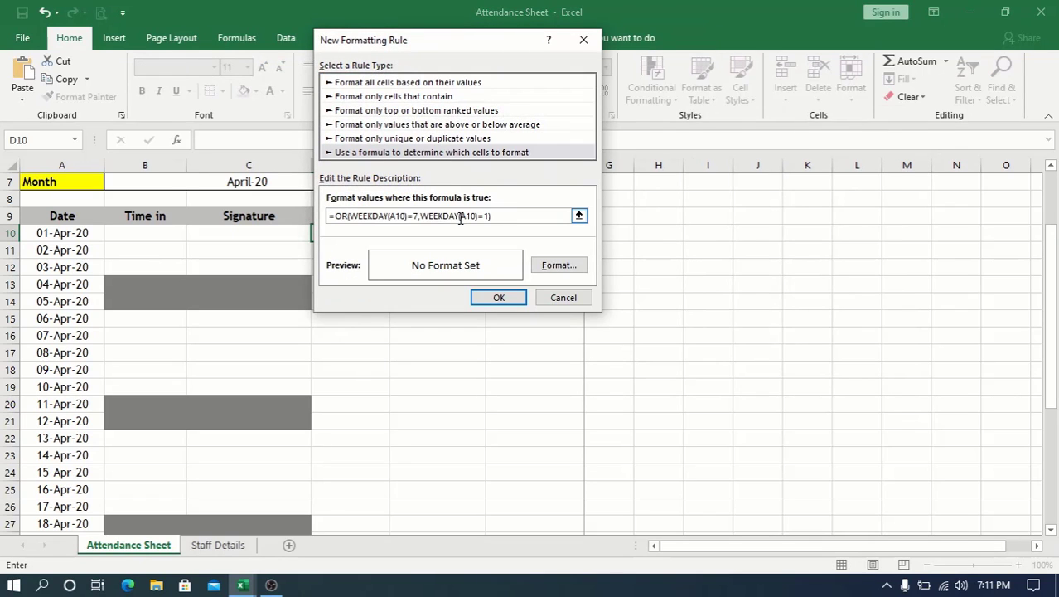
left_click(553, 263)
left_click(334, 168)
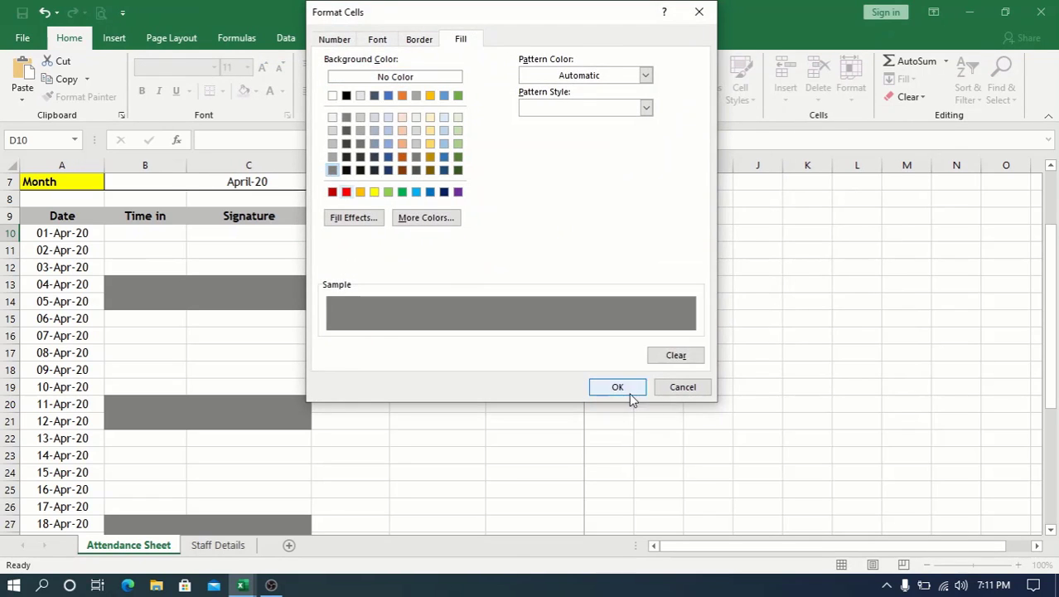
left_click(622, 386)
left_click(477, 305)
left_click_drag(390, 241, 394, 493)
scroll(465, 228, "up", 5)
Add the formula rule =OR(WEEKDAY(A10)=7,WEEKDAY(A10)=1) with a dark grey fill to E10 and fill it down the second Signature column
left_click(437, 249)
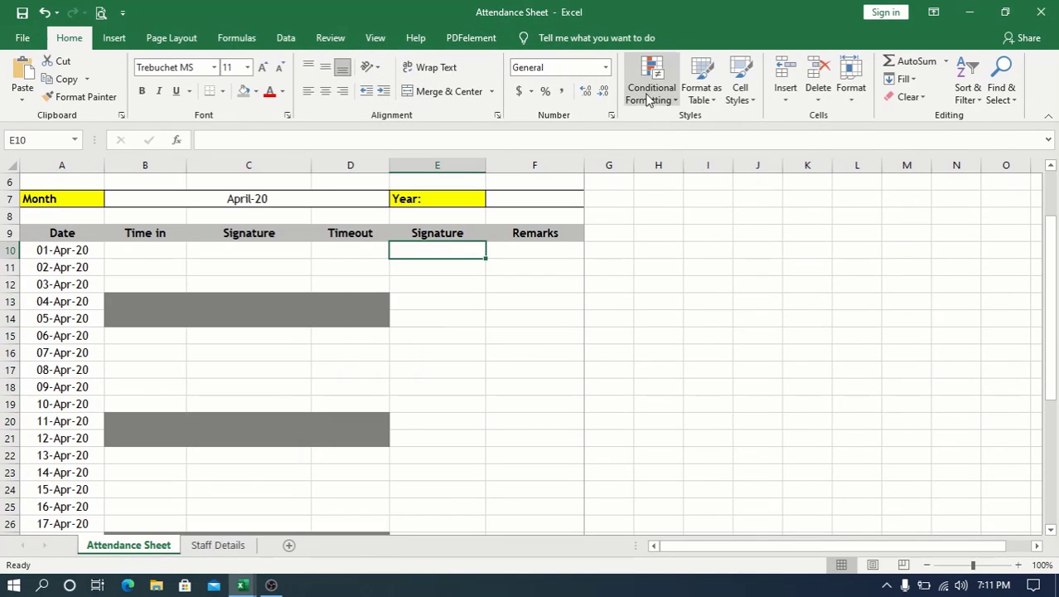
left_click(652, 87)
left_click(679, 291)
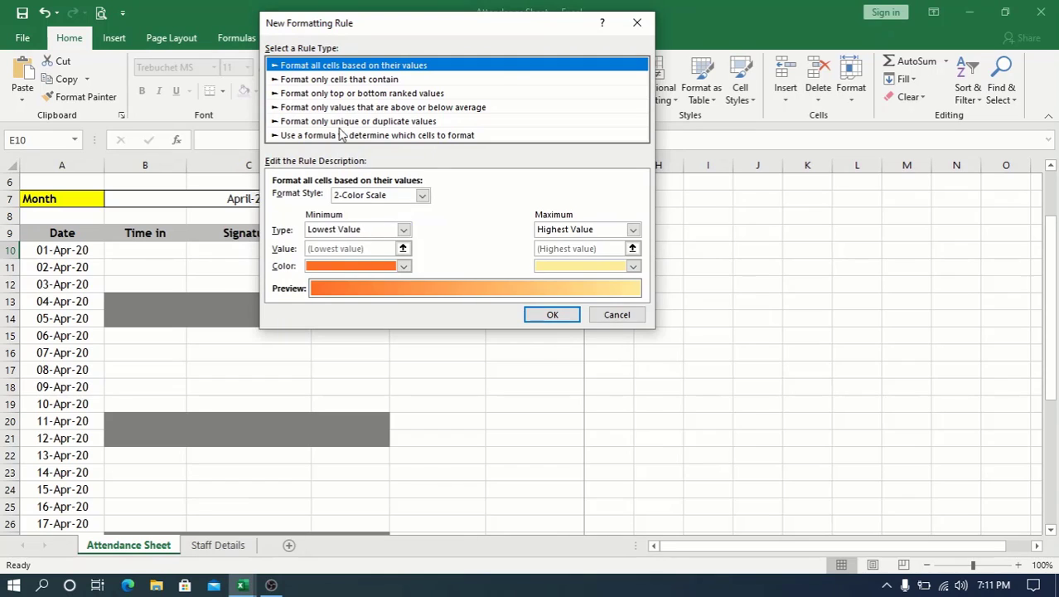
left_click(340, 135)
left_click(349, 199)
key("ctrl+v")
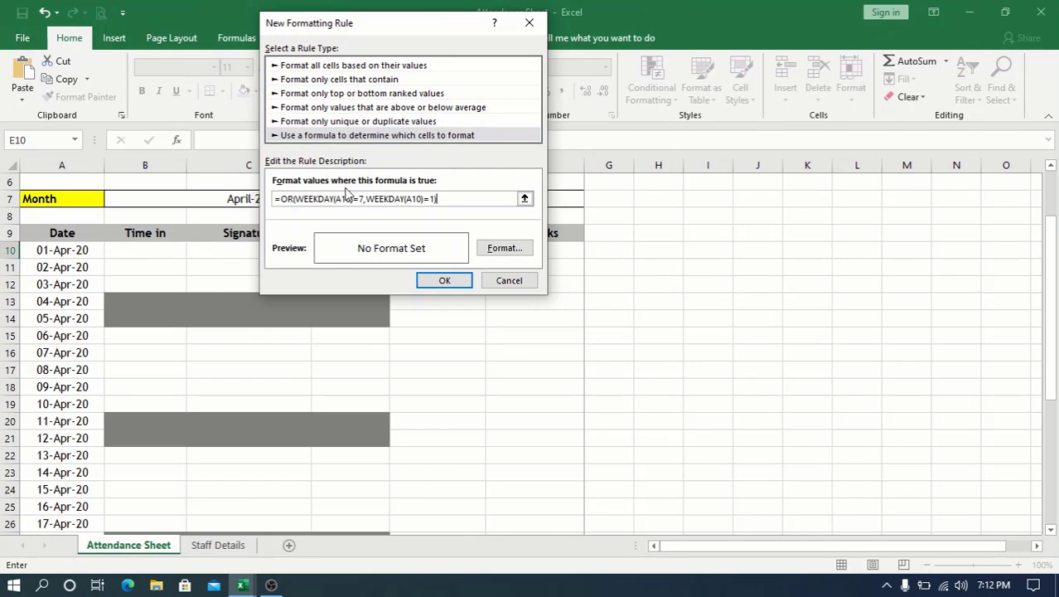
left_click(512, 247)
left_click(277, 177)
left_click(571, 387)
left_click(448, 281)
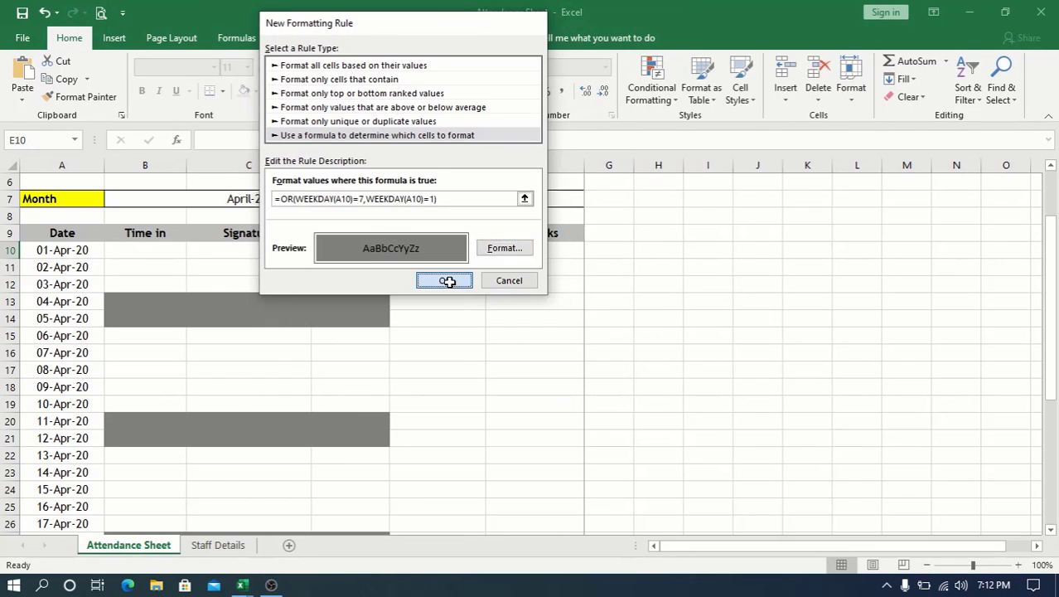
left_click_drag(485, 257, 464, 496)
scroll(497, 348, "up", 7)
Add the formula rule =OR(WEEKDAY(A10)=7,WEEKDAY(A10)=1) with a dark grey fill to F10 and fill it down the Remarks column
left_click(535, 335)
left_click(654, 98)
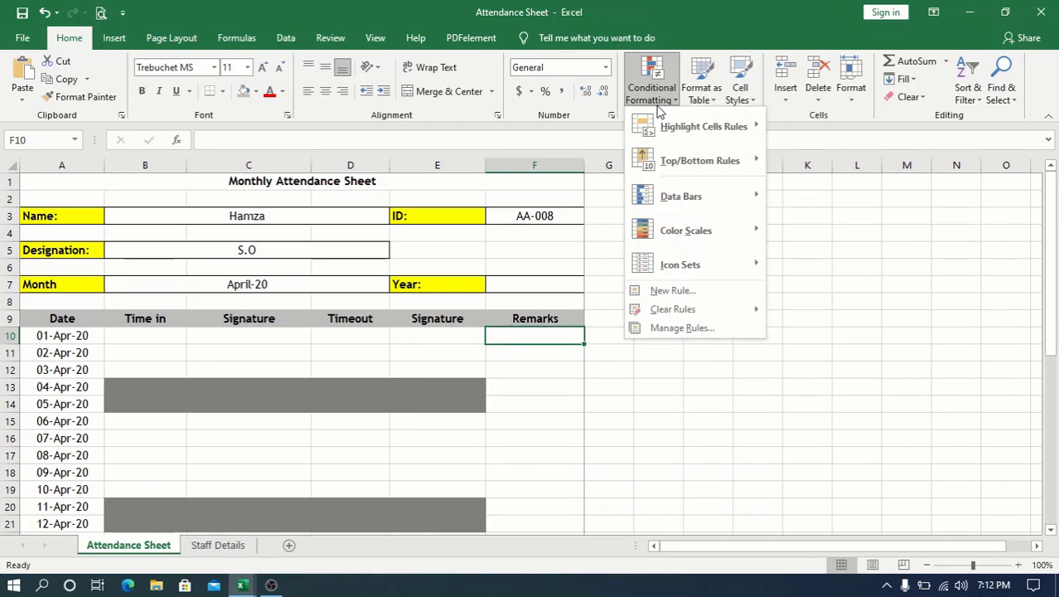
left_click(672, 290)
left_click(323, 124)
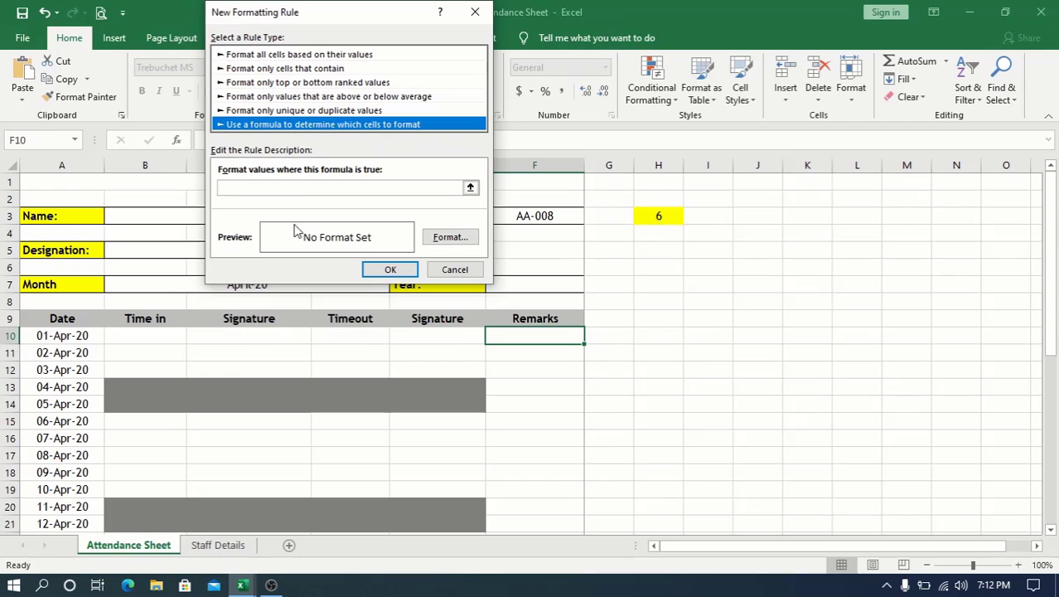
left_click(302, 187)
key("ctrl+v")
left_click(459, 238)
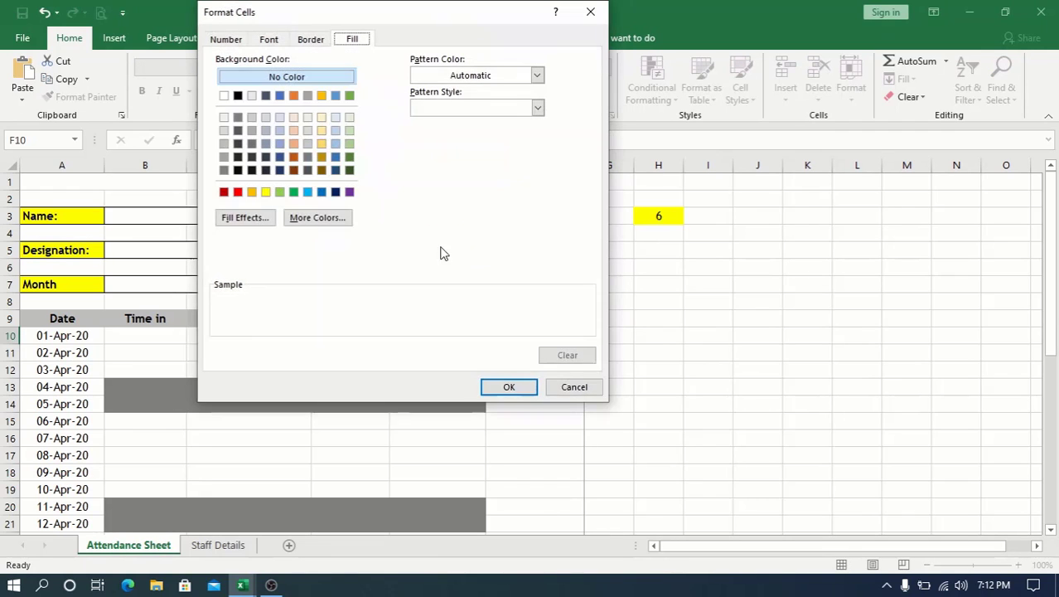
left_click(221, 171)
left_click(503, 385)
left_click(402, 270)
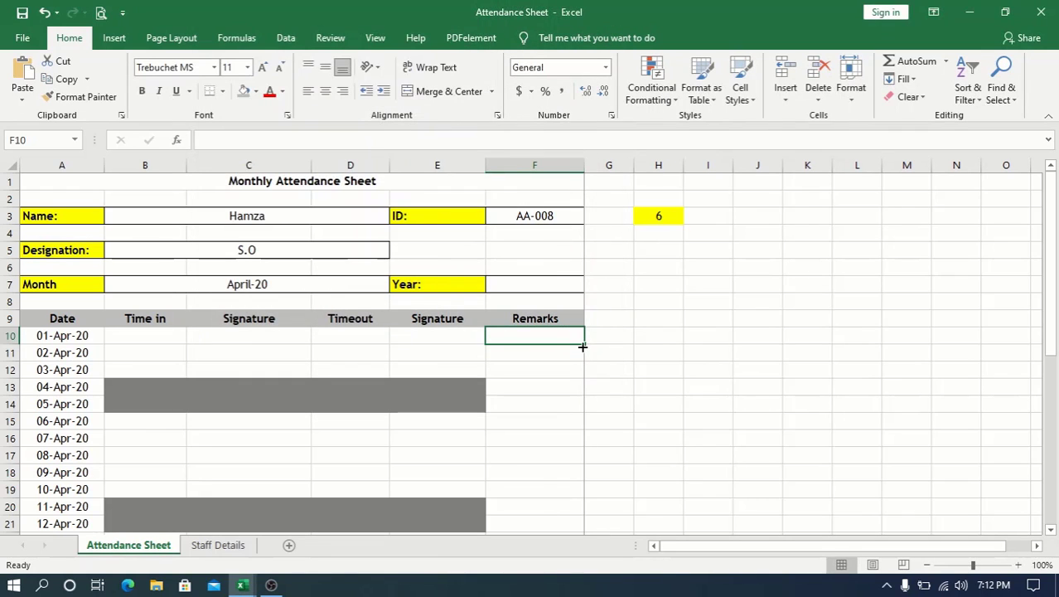
left_click_drag(584, 343, 579, 496)
scroll(543, 483, "up", 6)
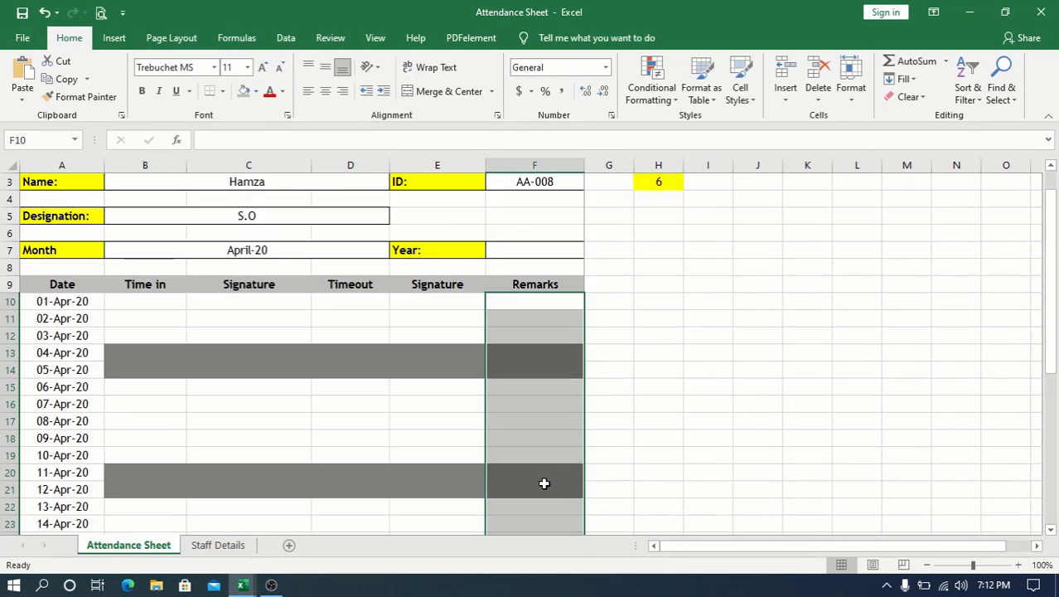
scroll(543, 483, "up", 1)
Apply the custom number format MMMM-YY to the Month value in B7
left_click(230, 281)
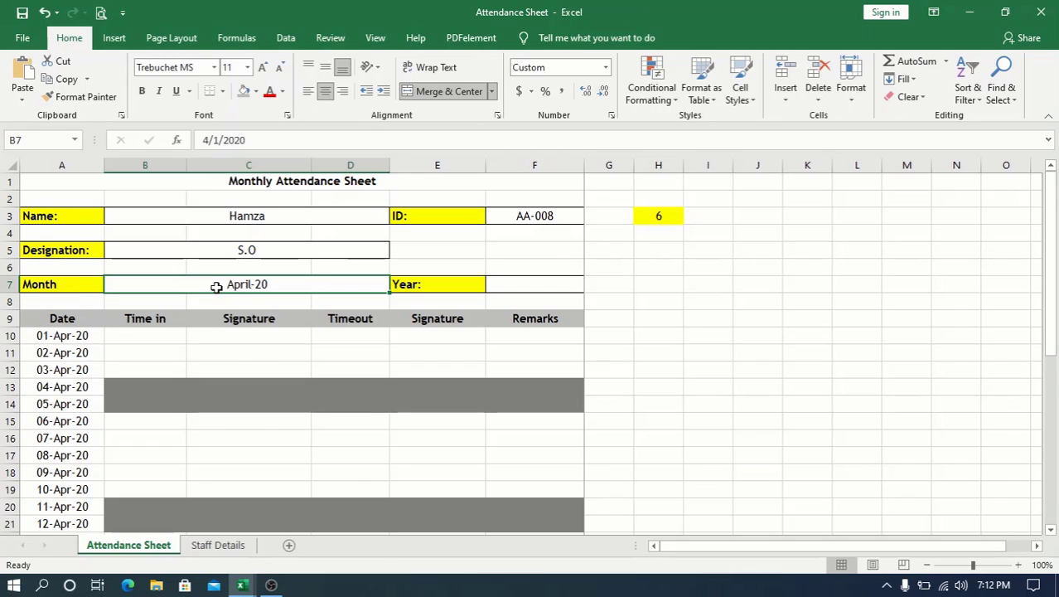
right_click(215, 286)
left_click(288, 501)
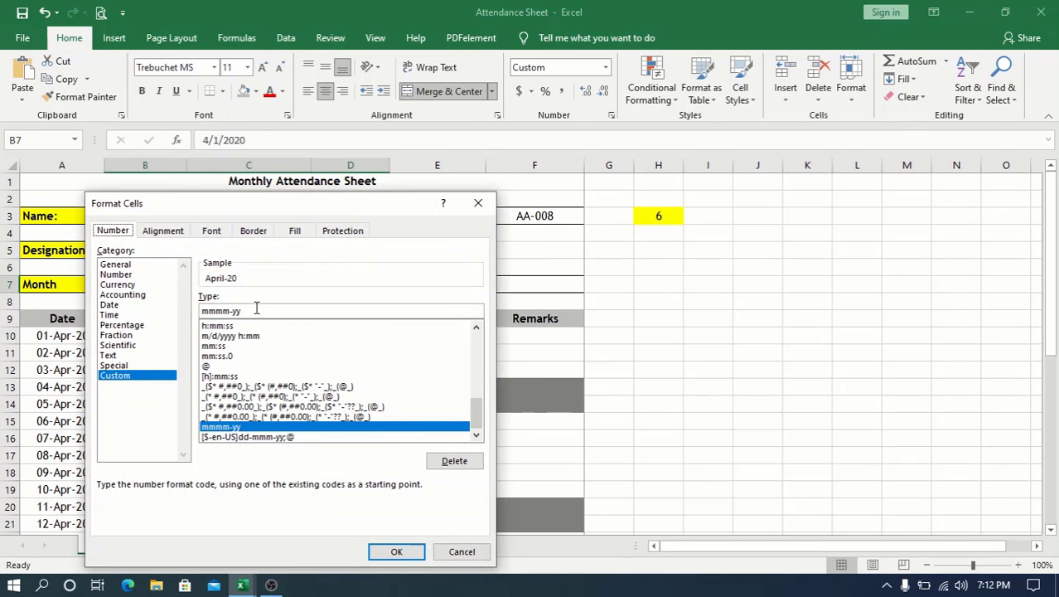
left_click_drag(246, 306, 202, 301)
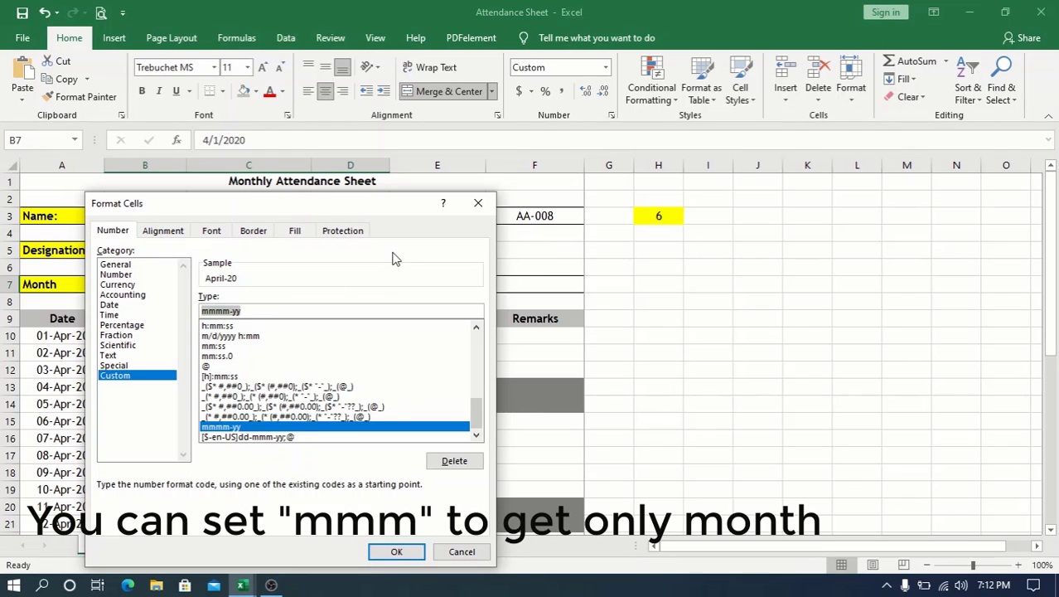
type("MMMM-YYY")
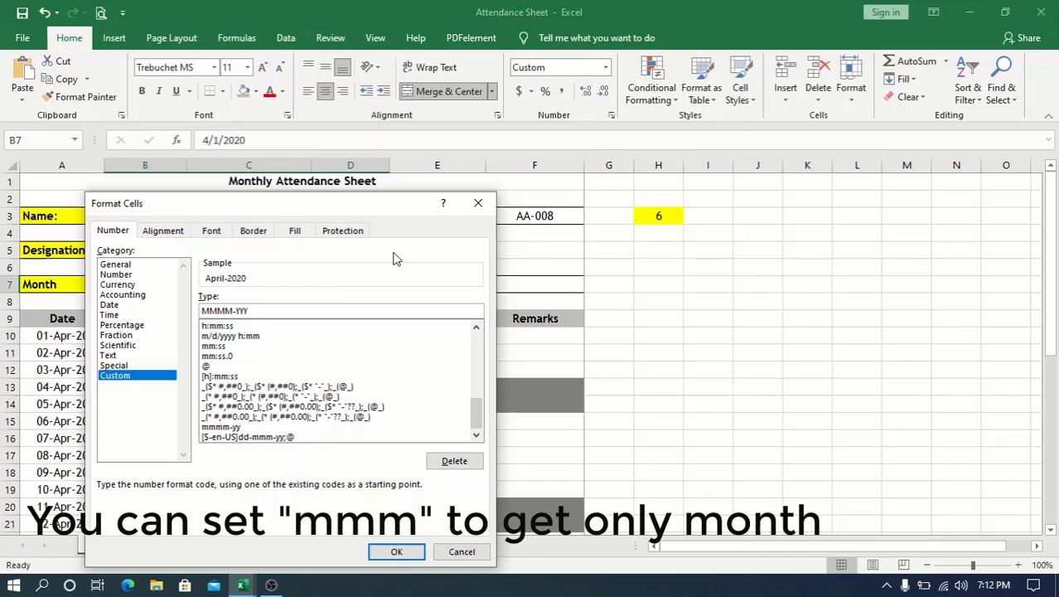
key("BackSpace")
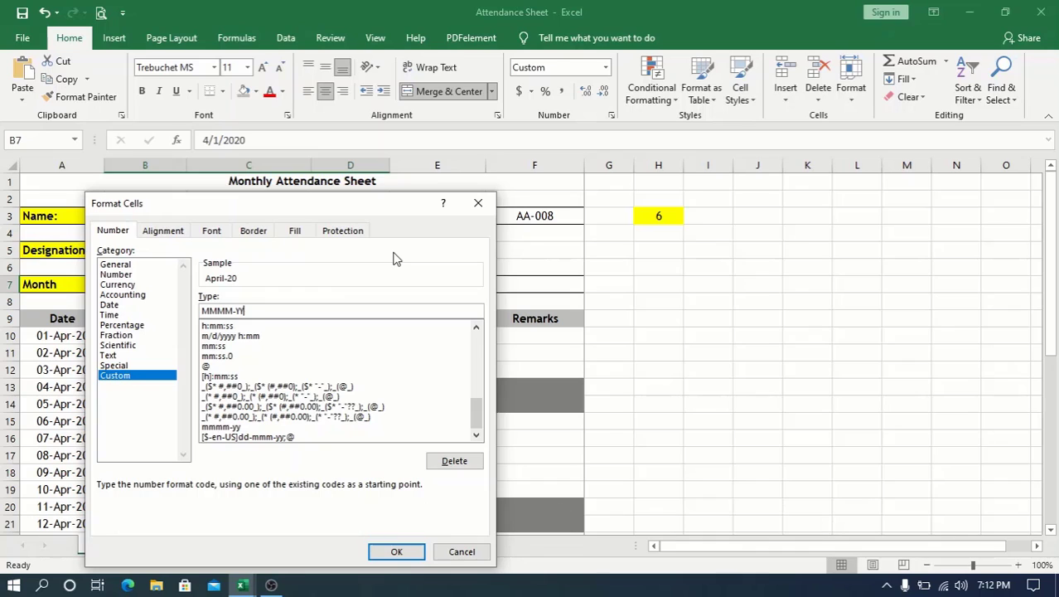
key("Return")
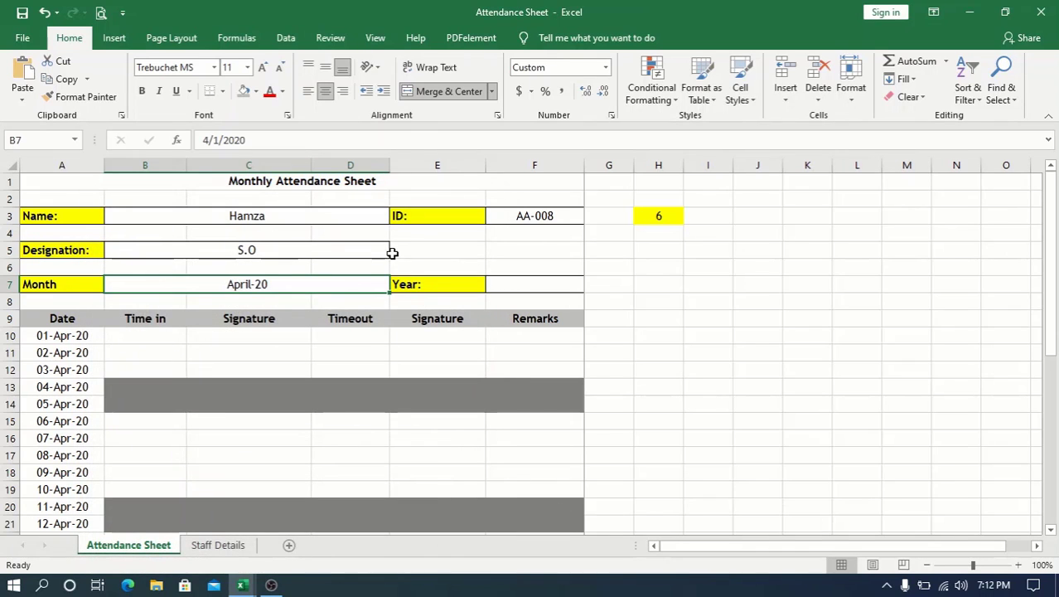
Enter the formula =B7 in A10 so the first date follows the Month cell
left_click(97, 336)
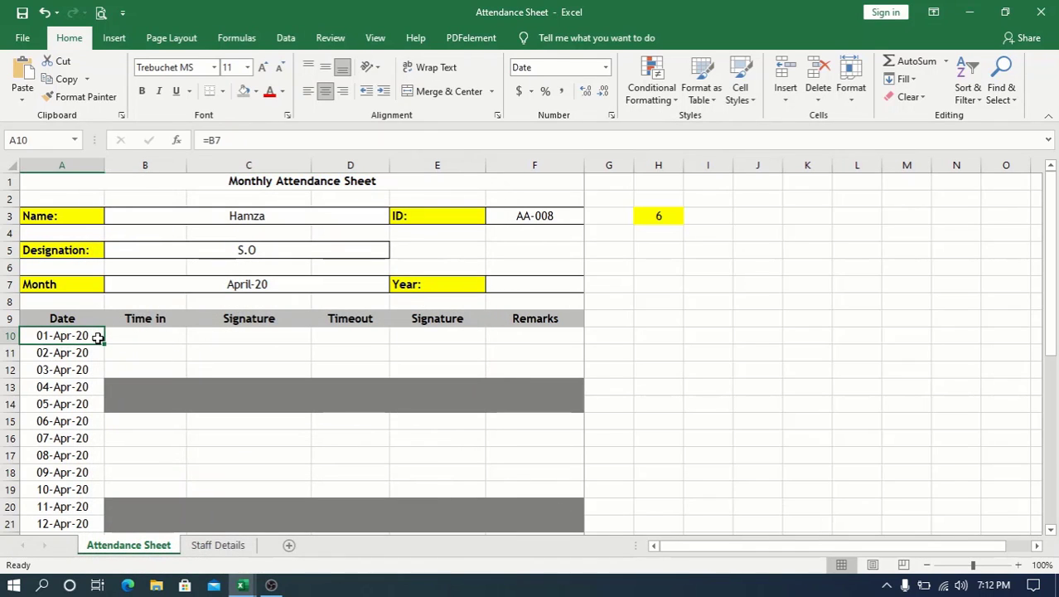
type("=")
key("Up")
key("Up")
key("Up")
key("Right")
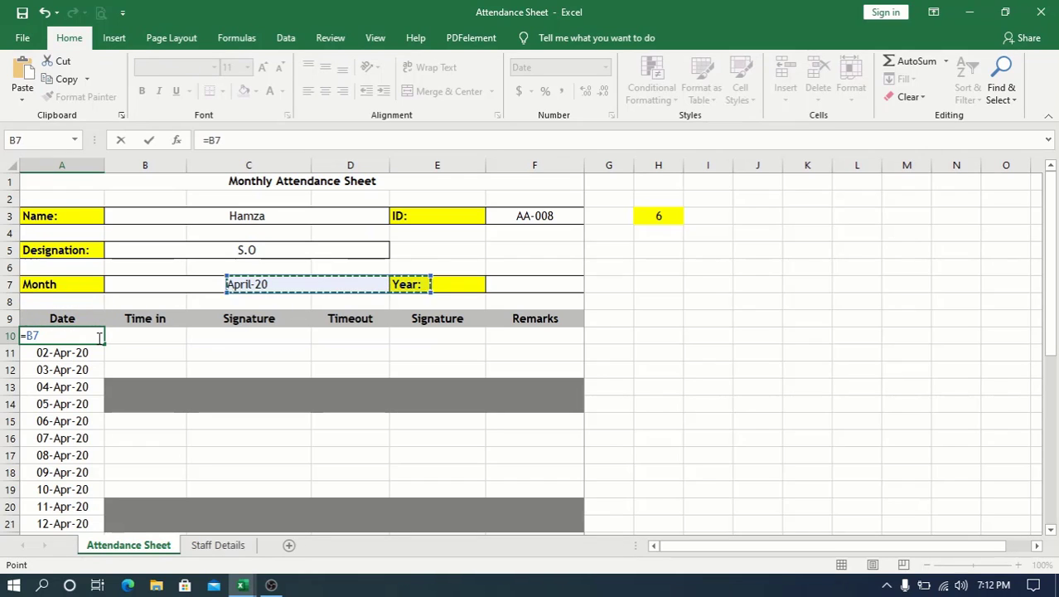
key("Return")
Enter the formula =A10+1 in A11 for the second date of the month
key("Right")
key("Right")
key("Right")
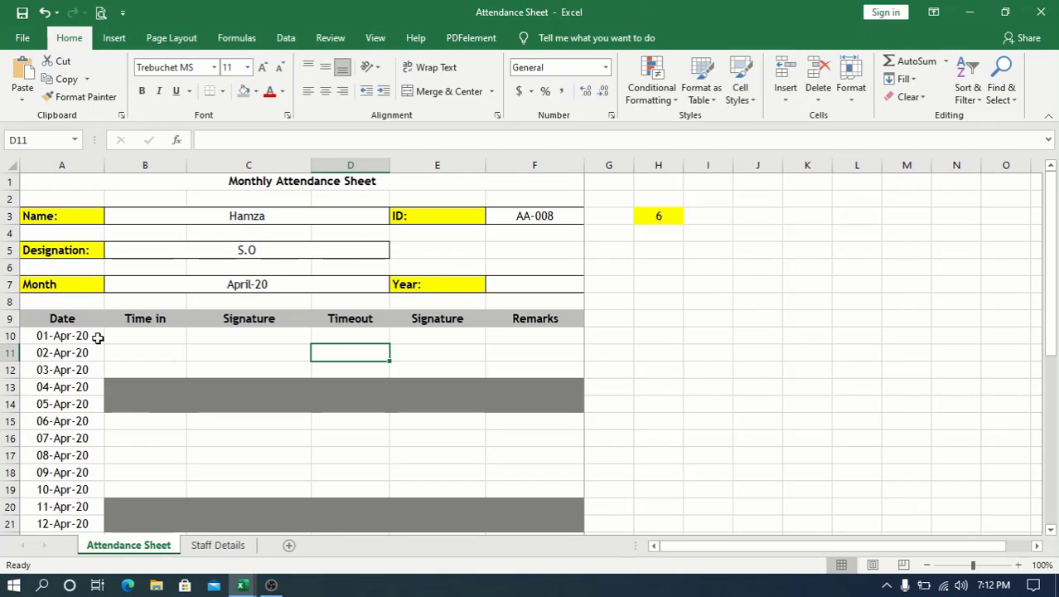
key("Left")
key("Left")
key("Left")
type("=")
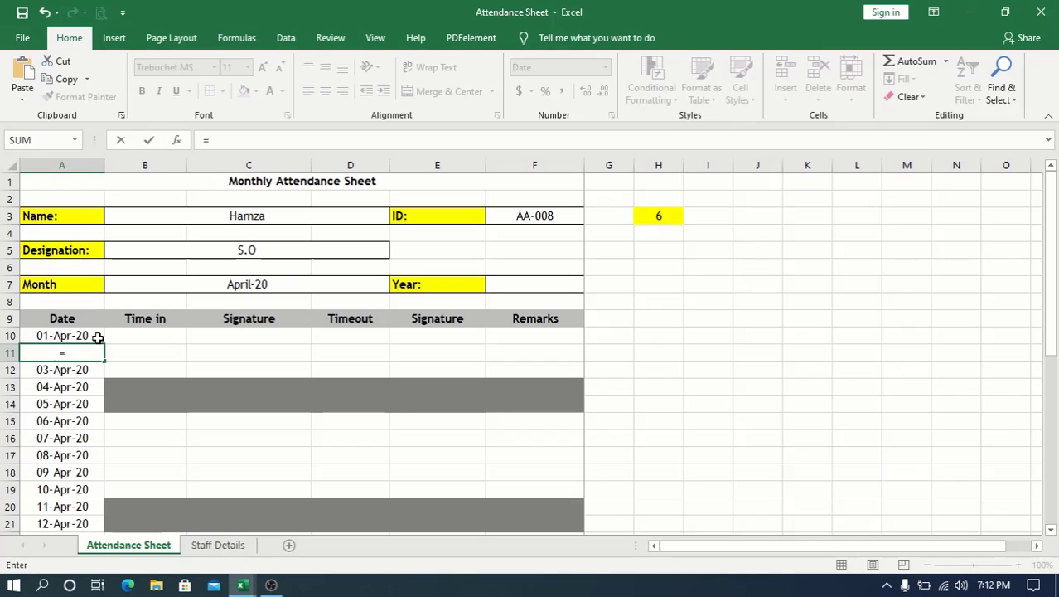
left_click(97, 337)
type("+1")
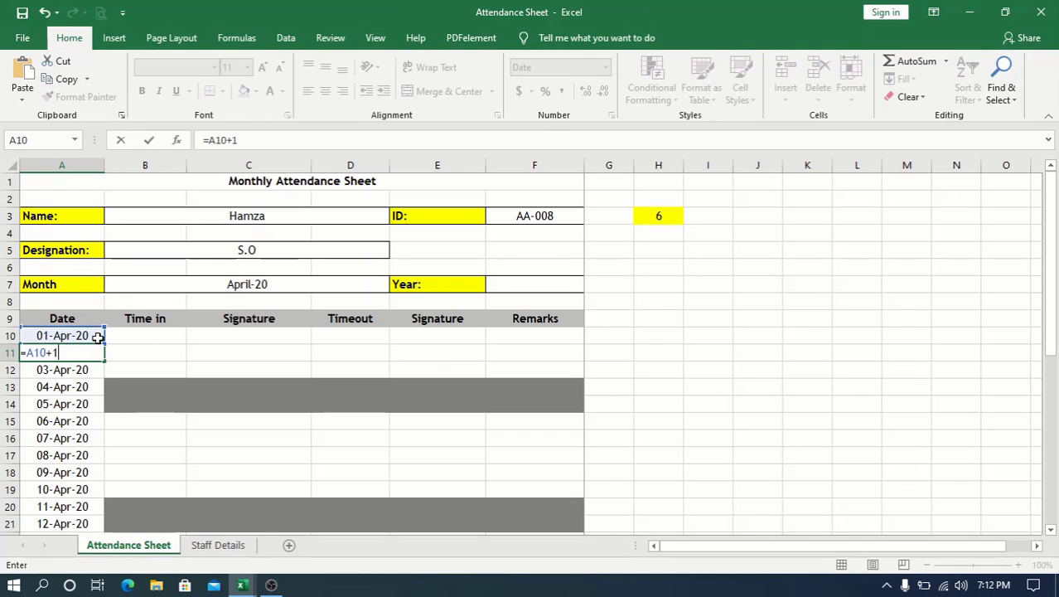
key("Return")
Fill A11's date formula down the Date column to A39
left_click(98, 353)
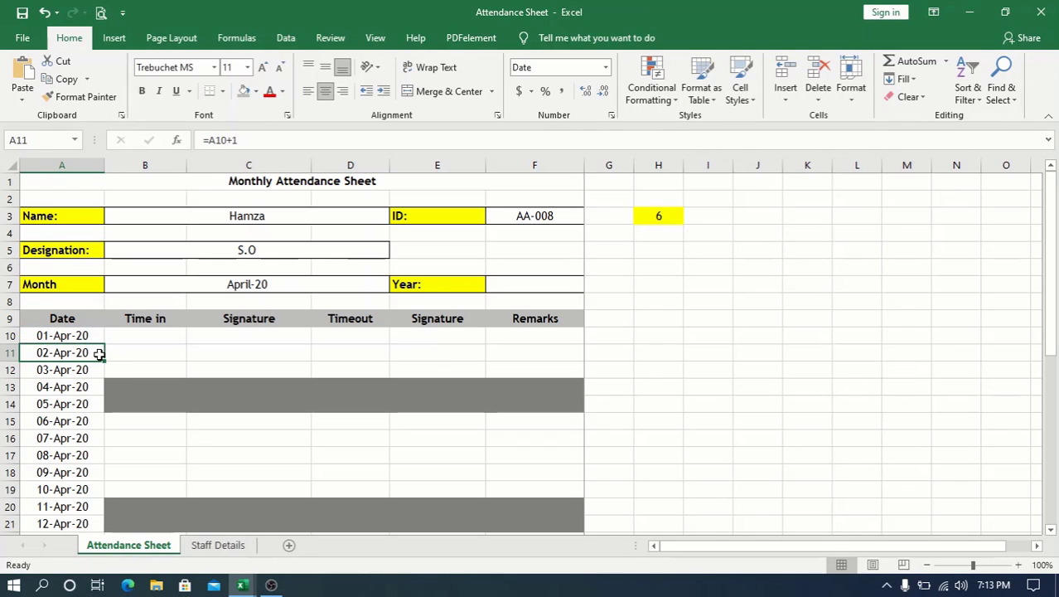
double_click(105, 361)
scroll(107, 367, "down", 2)
scroll(107, 367, "down", 7)
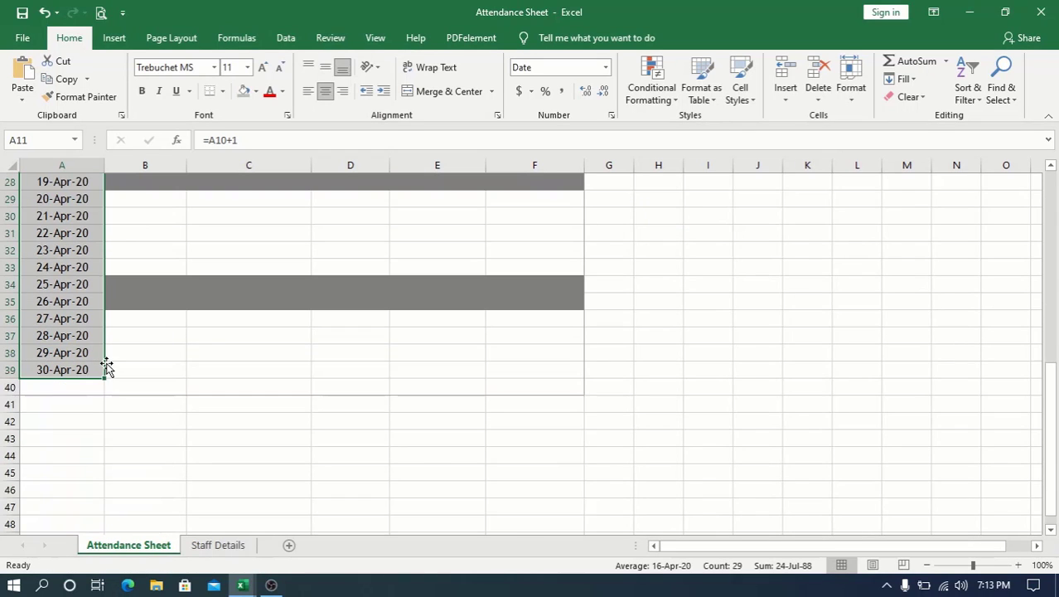
scroll(106, 367, "up", 8)
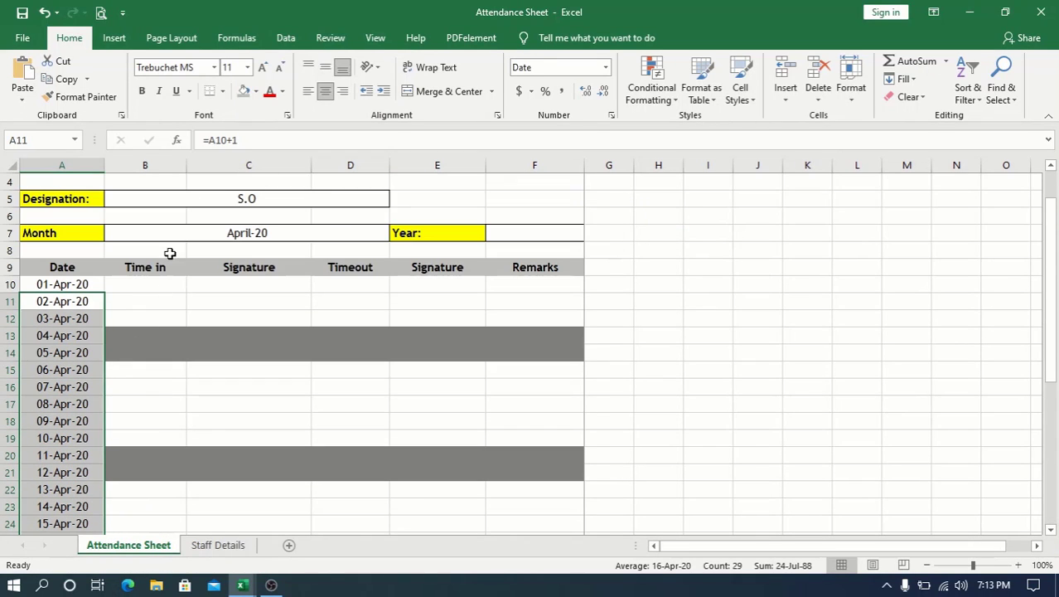
Set the Month date in B7 to 1/1/2020
left_click(172, 235)
left_click(212, 143)
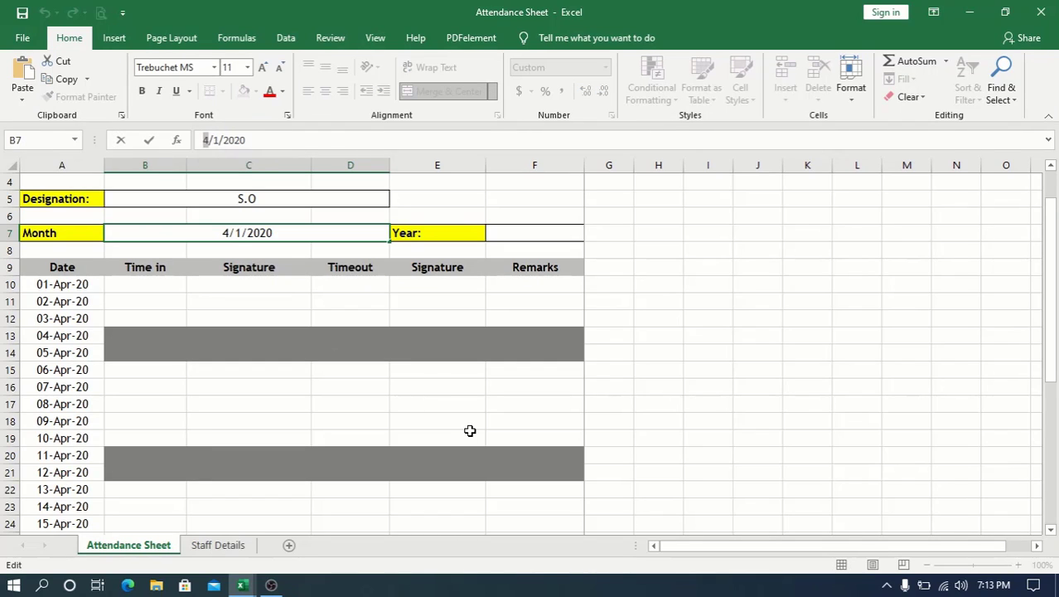
type("1")
key("Return")
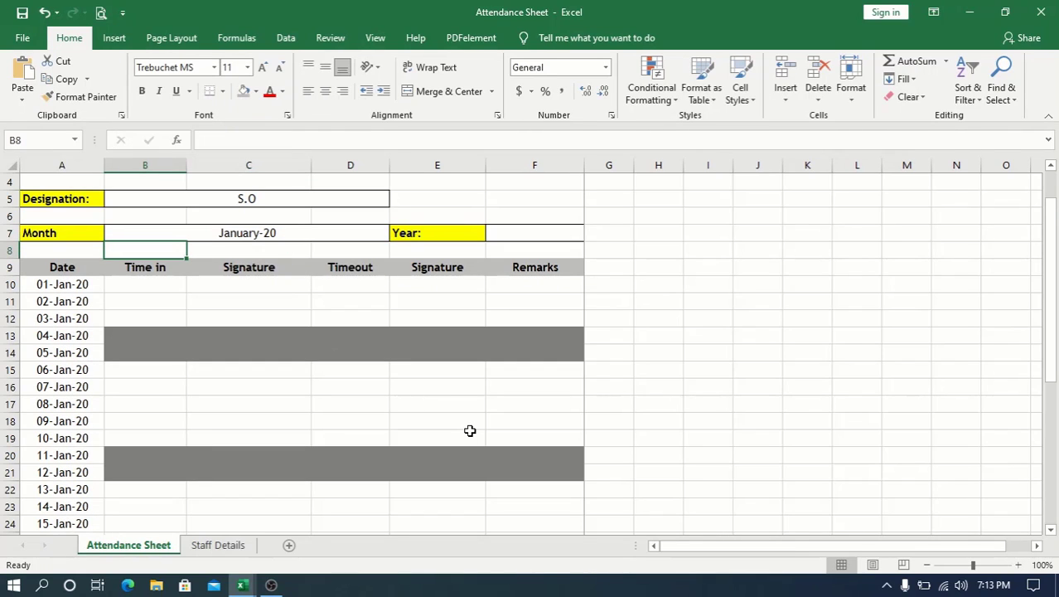
Set the Month date in B7 to 2/1/2020
key("Up")
left_click(211, 143)
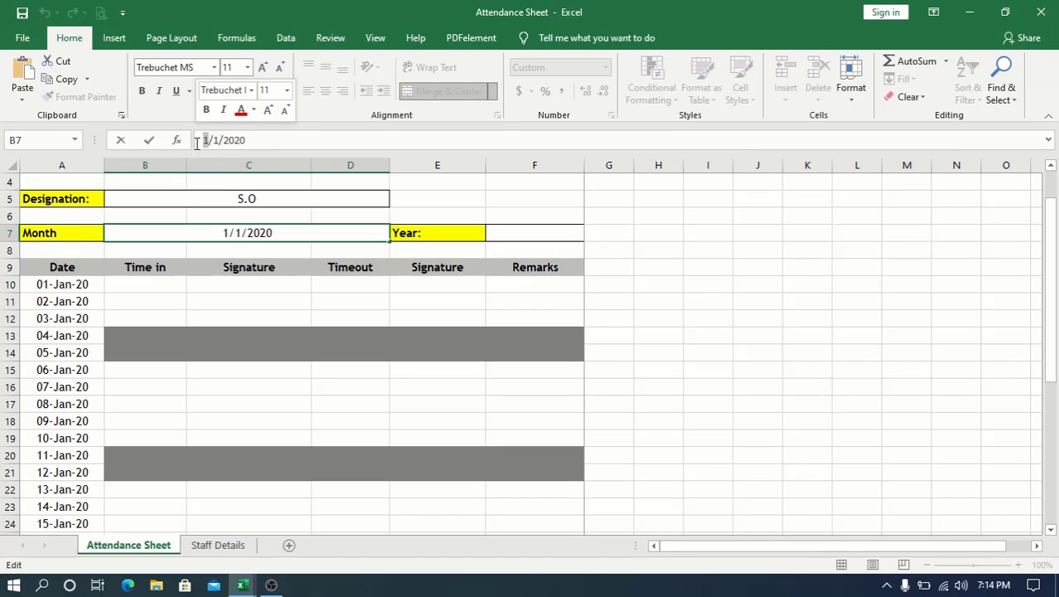
key("BackSpace")
type("2")
key("Return")
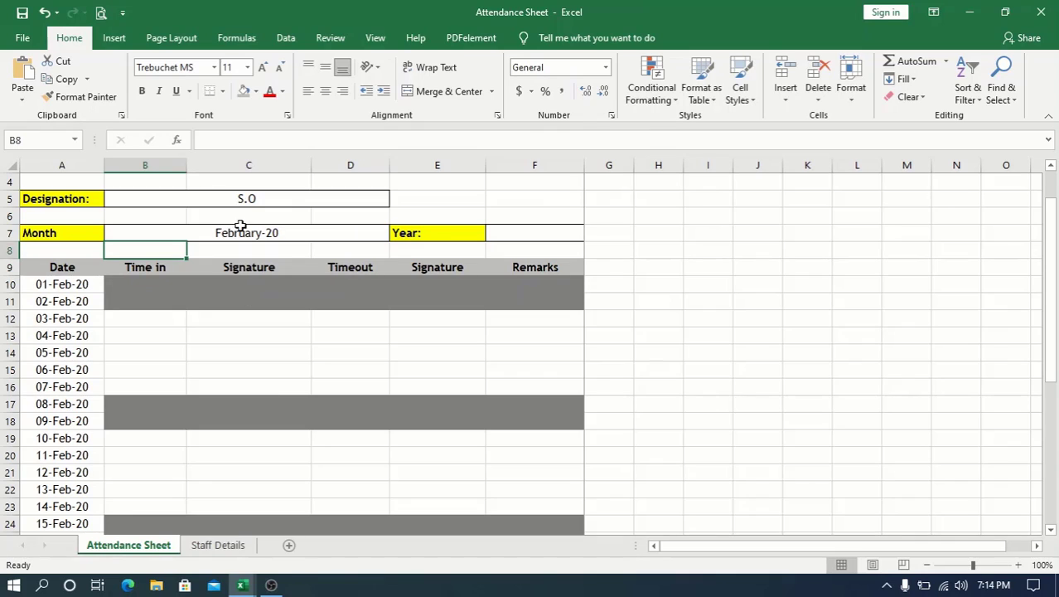
Set the Month date in B7 to 3/1/2020
key("Up")
left_click(202, 140)
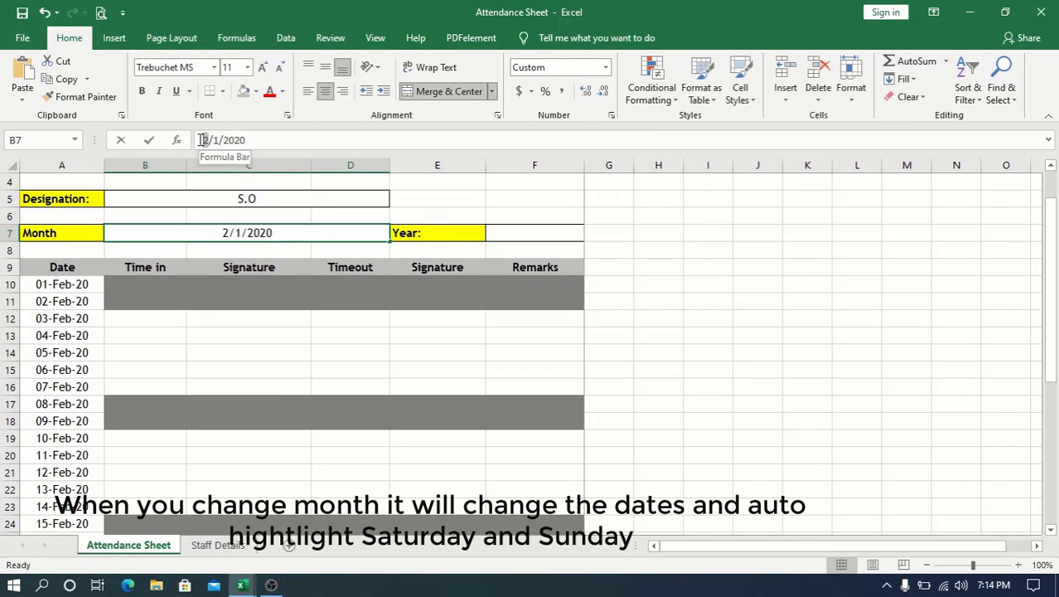
key("Delete")
type("3")
key("Return")
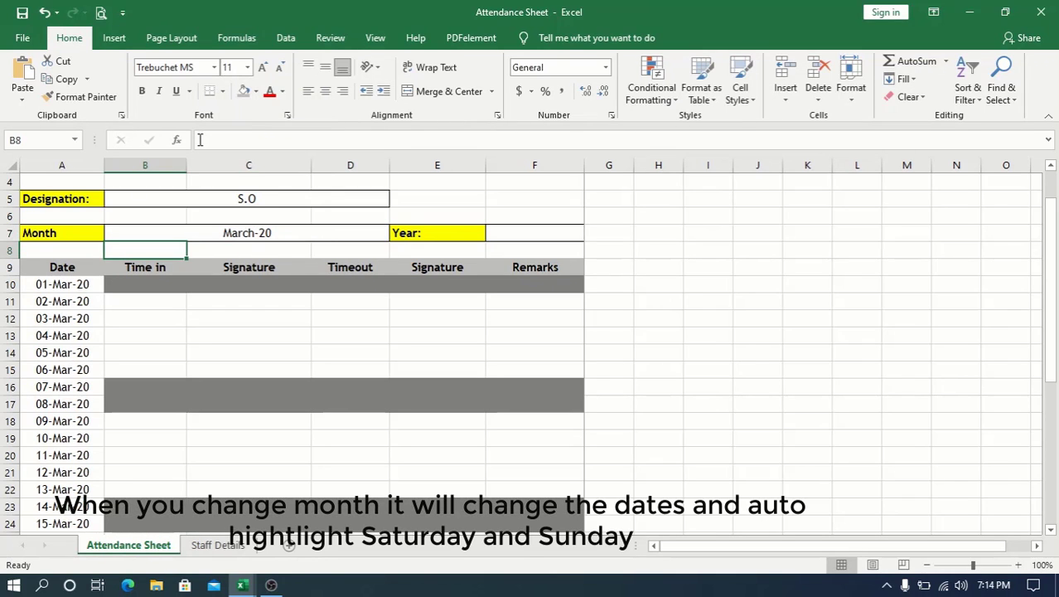
Extend the date formula from A39 down to A40 for the month's 31st day and select B39:F40
scroll(205, 376, "down", 9)
left_click(84, 320)
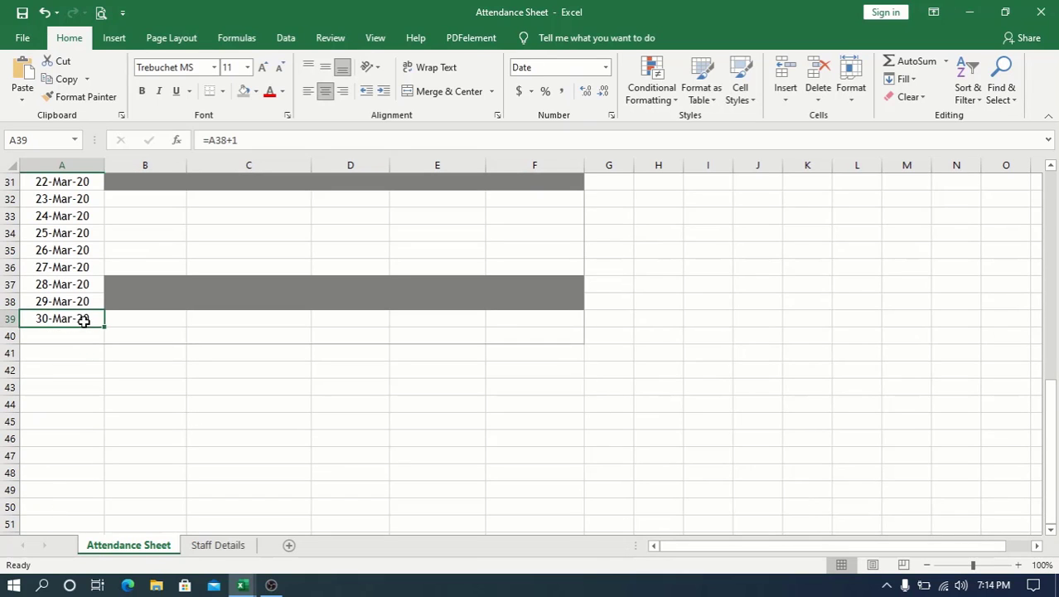
left_click_drag(102, 329, 515, 329)
left_click(129, 320)
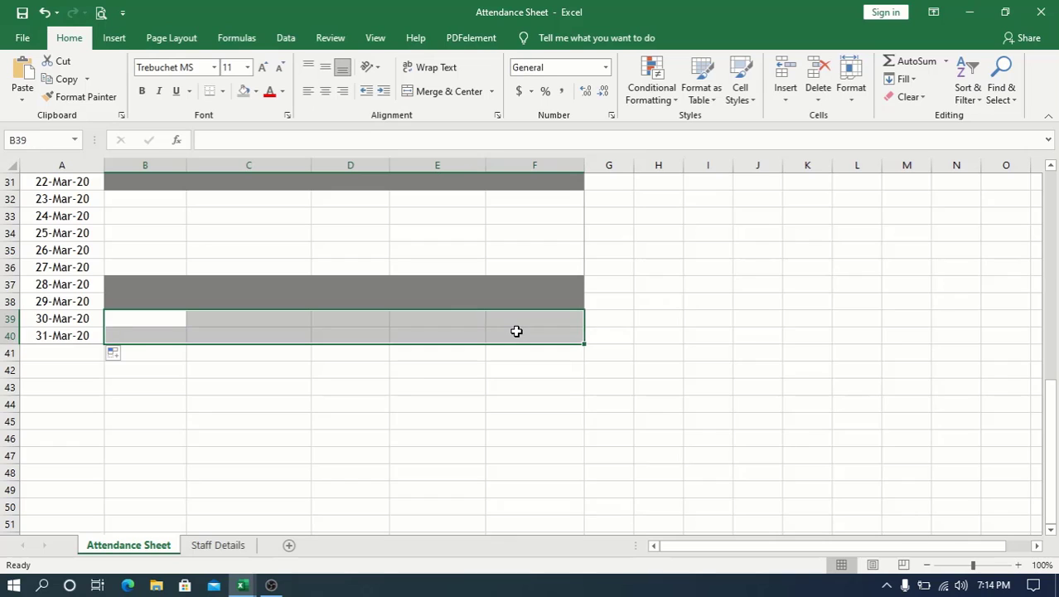
Set the Month date in B7 to 5/1/2020 and check the dates and weekend shading down to row 40
left_click(135, 303)
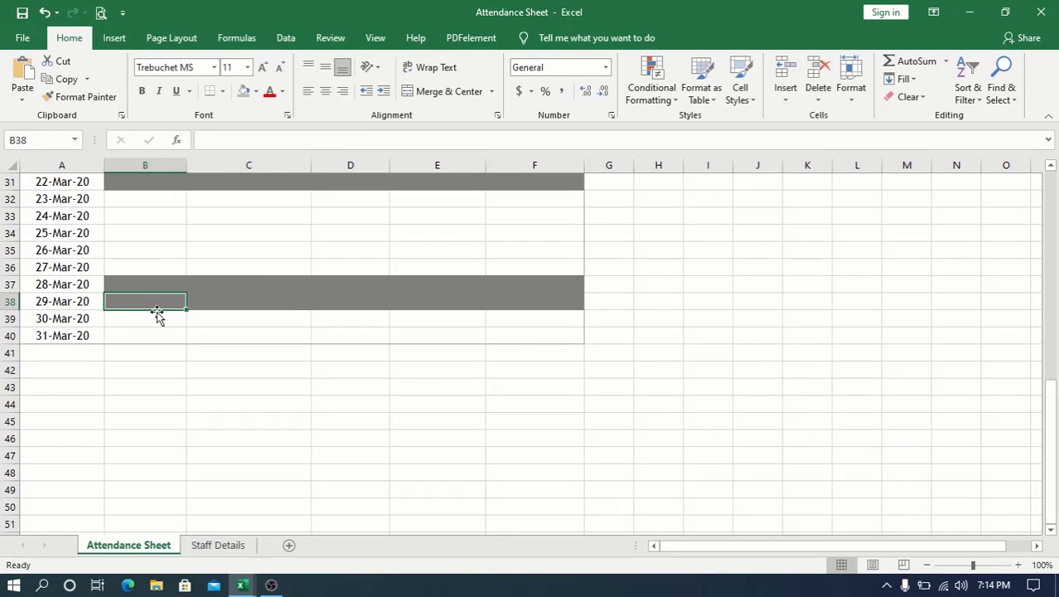
left_click(160, 318)
scroll(170, 284, "up", 9)
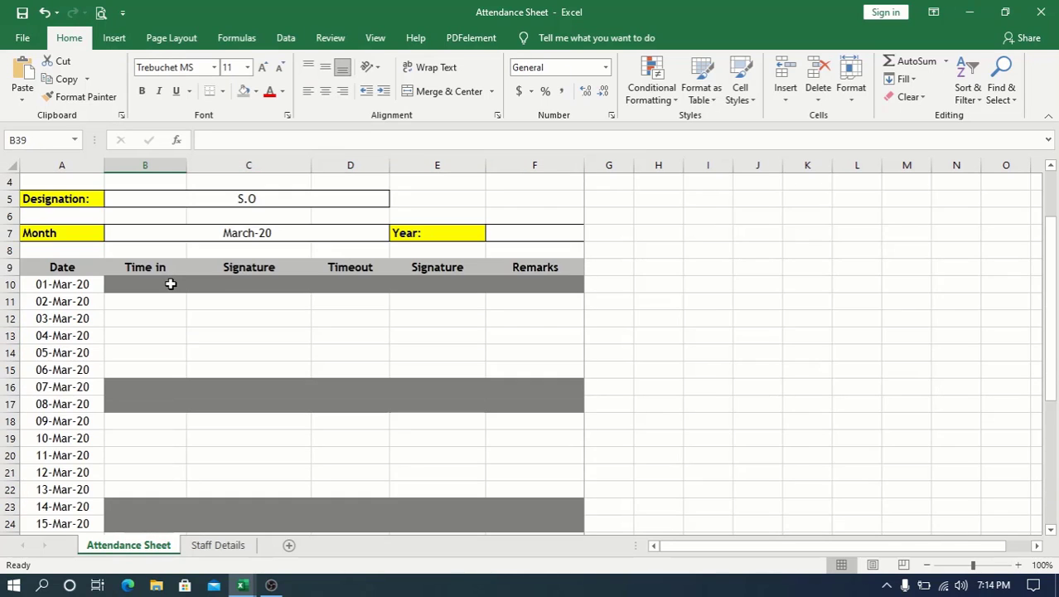
left_click(215, 236)
left_click_drag(210, 140, 201, 139)
type("5")
key("Return")
scroll(195, 261, "down", 10)
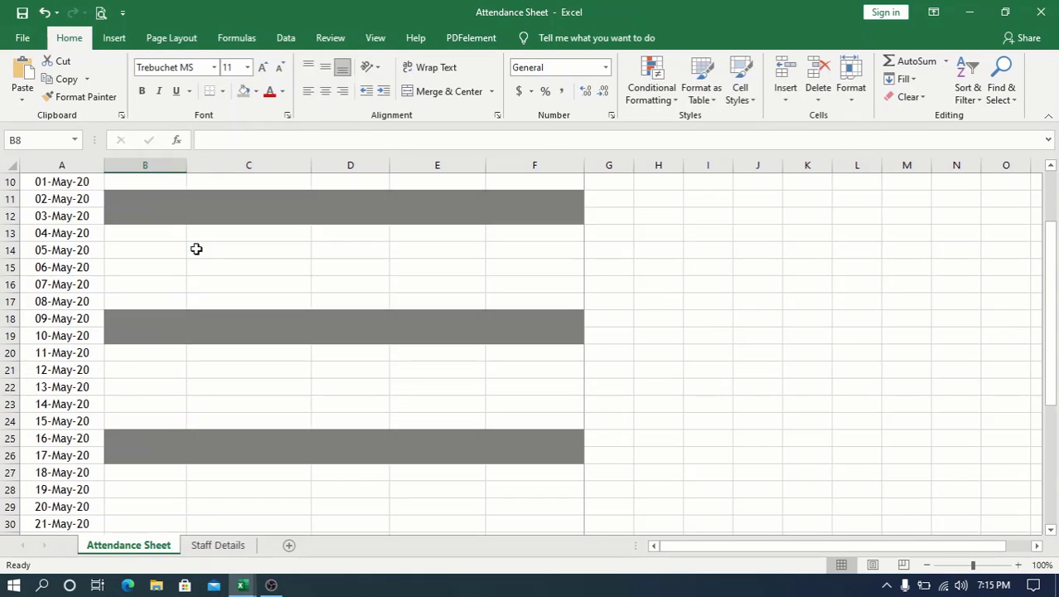
scroll(196, 265, "up", 11)
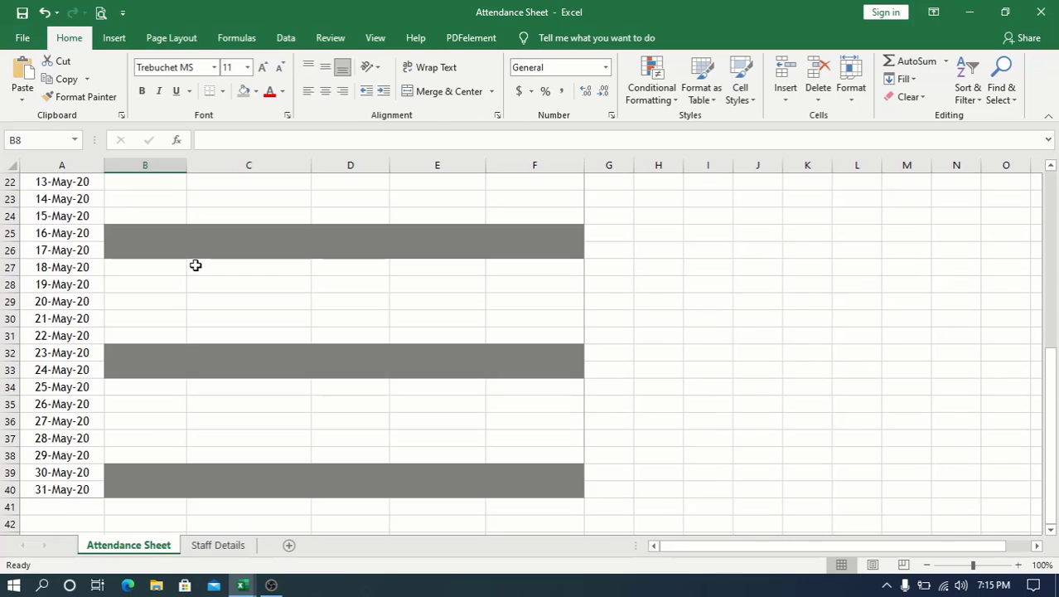
left_click(199, 269)
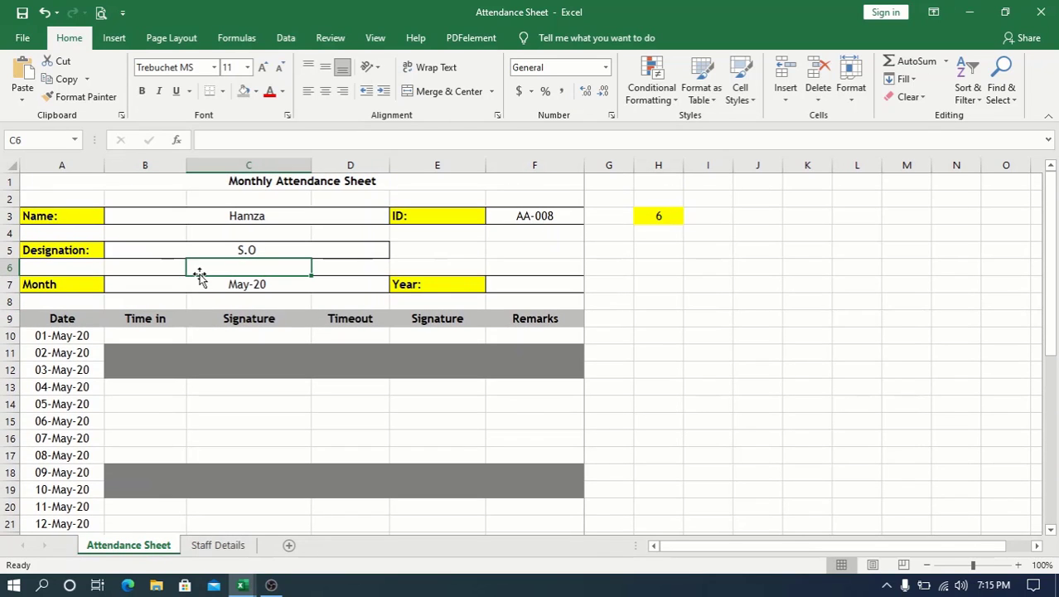
scroll(199, 274, "down", 1)
scroll(200, 275, "up", 1)
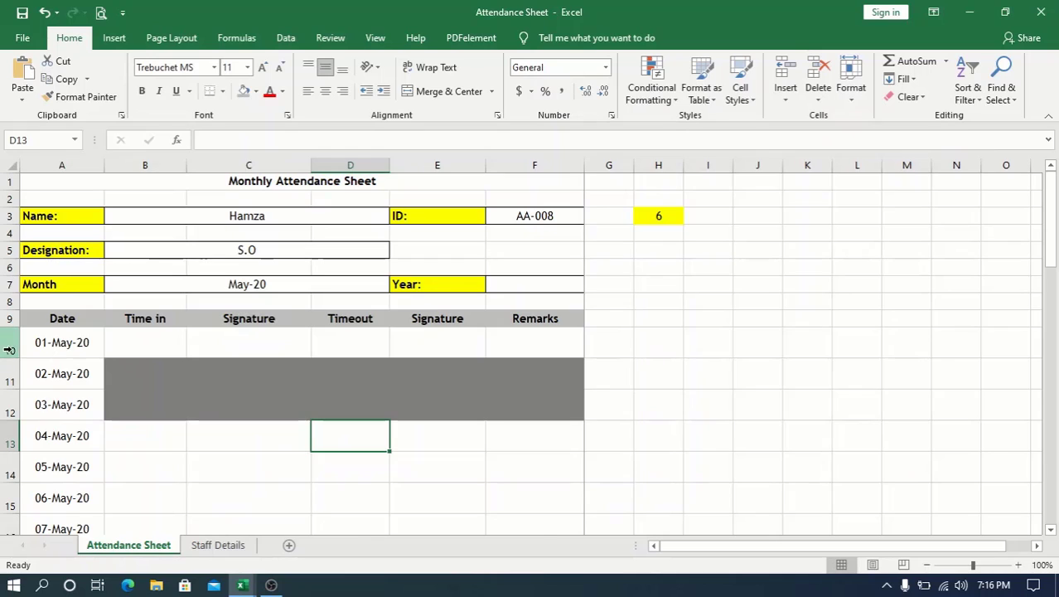
left_click(9, 342)
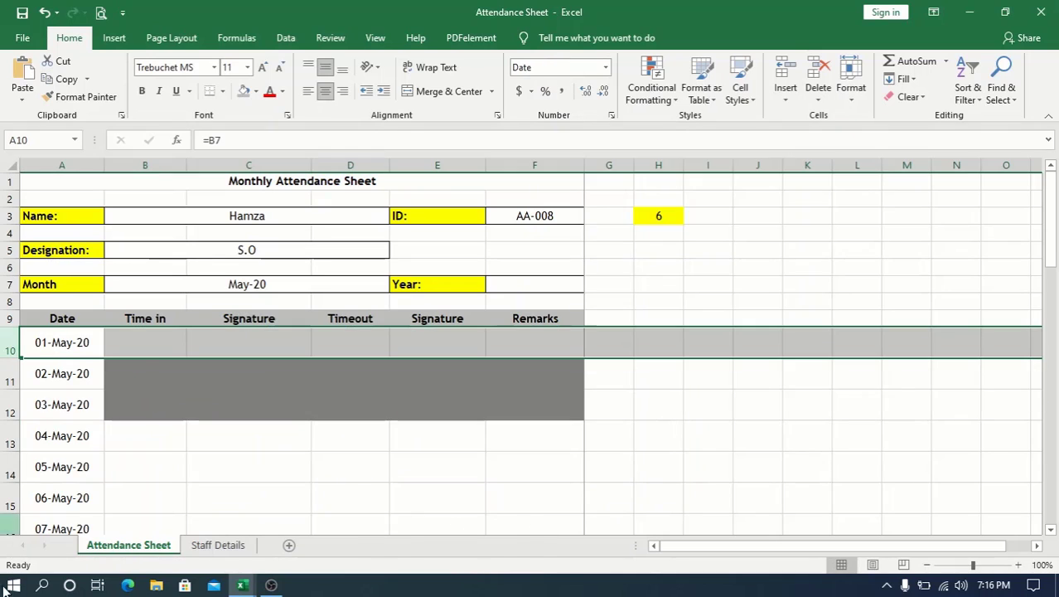
left_click(336, 407)
left_click(35, 349)
left_click(71, 316)
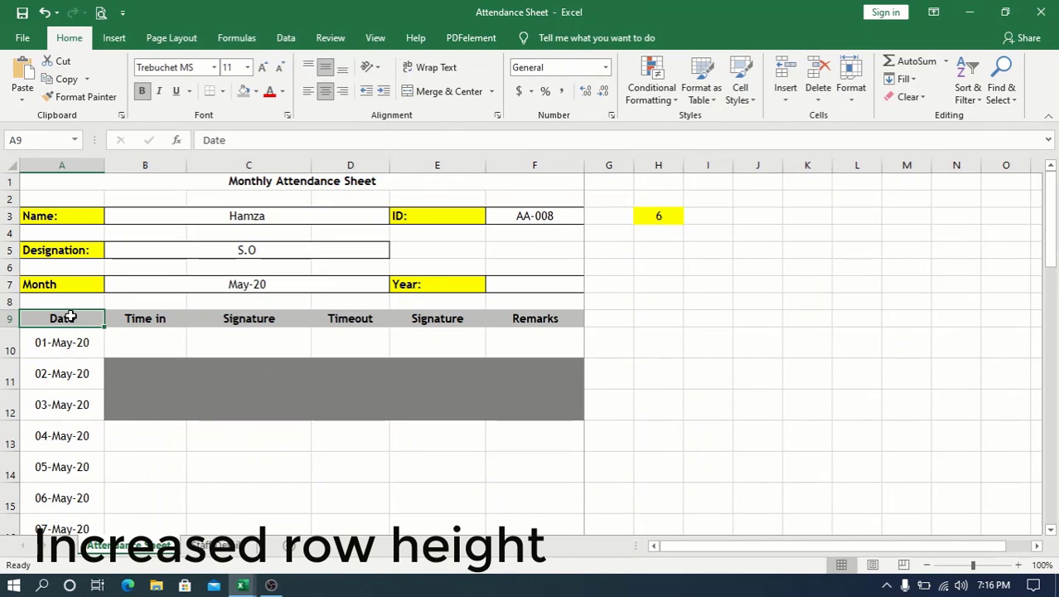
key("shift+Right")
key("shift+Right")
key("shift+Right")
key("shift+Right")
key("ctrl+q")
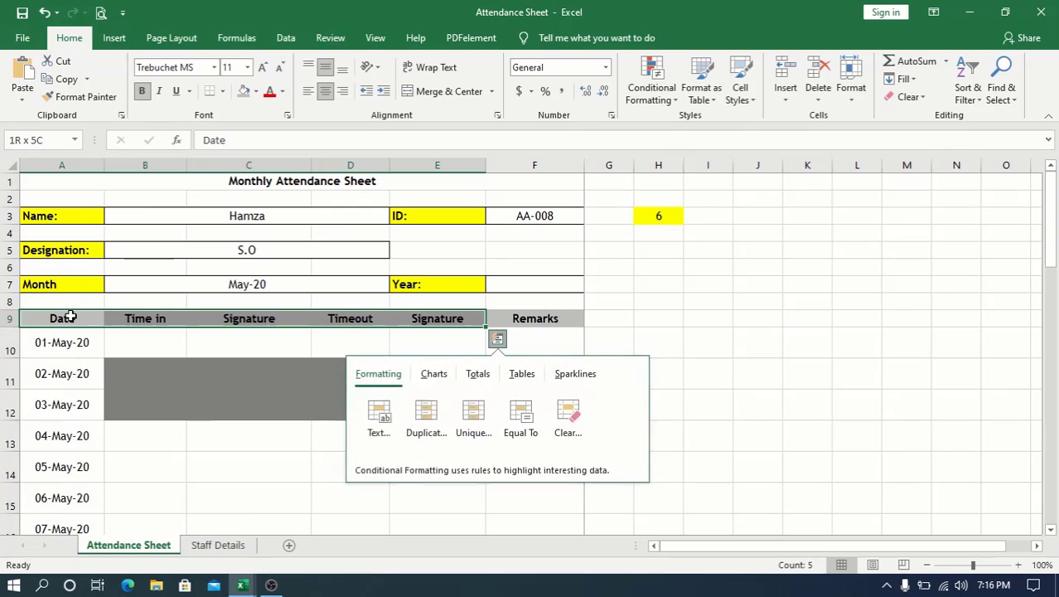
key("Right")
key("Escape")
Apply All Borders to the attendance table A9:F40, from the header row through the month's last date
key("shift+Right")
key("shift+Right")
key("shift+Right")
key("shift+Right")
key("shift+Right")
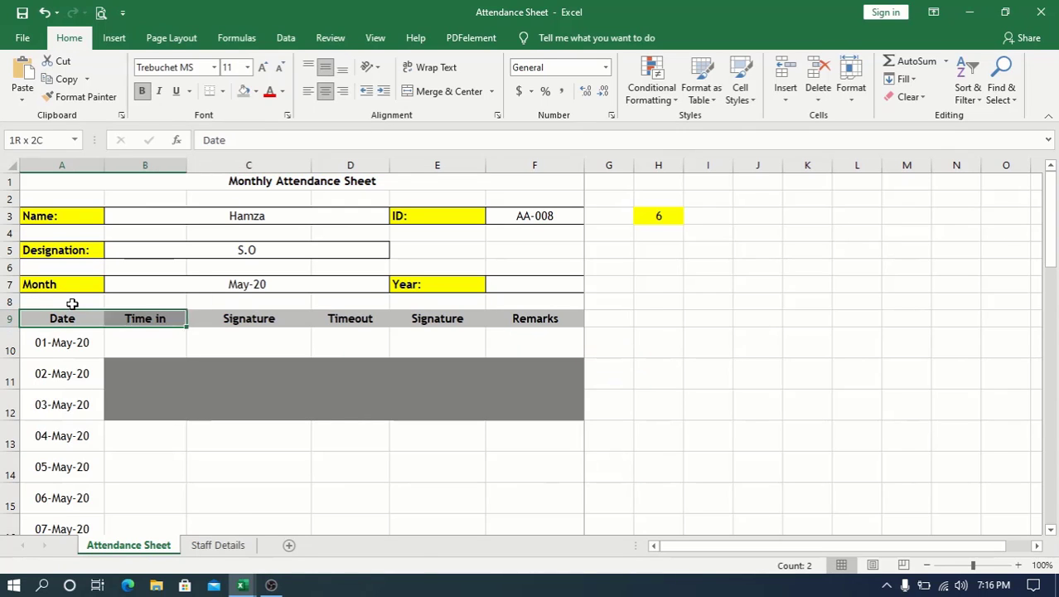
key("ctrl+shift+Down")
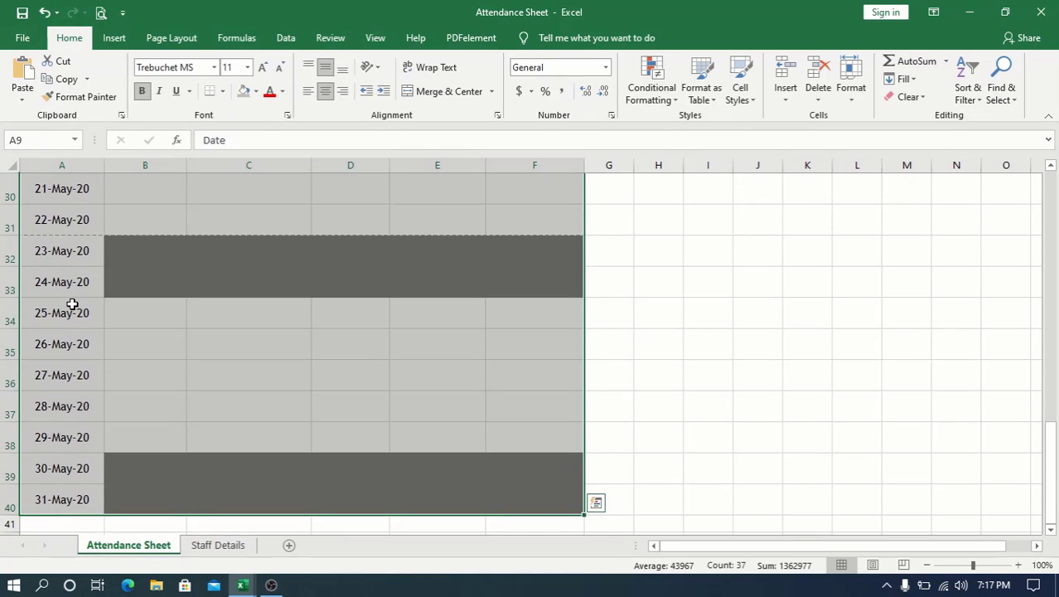
left_click(222, 92)
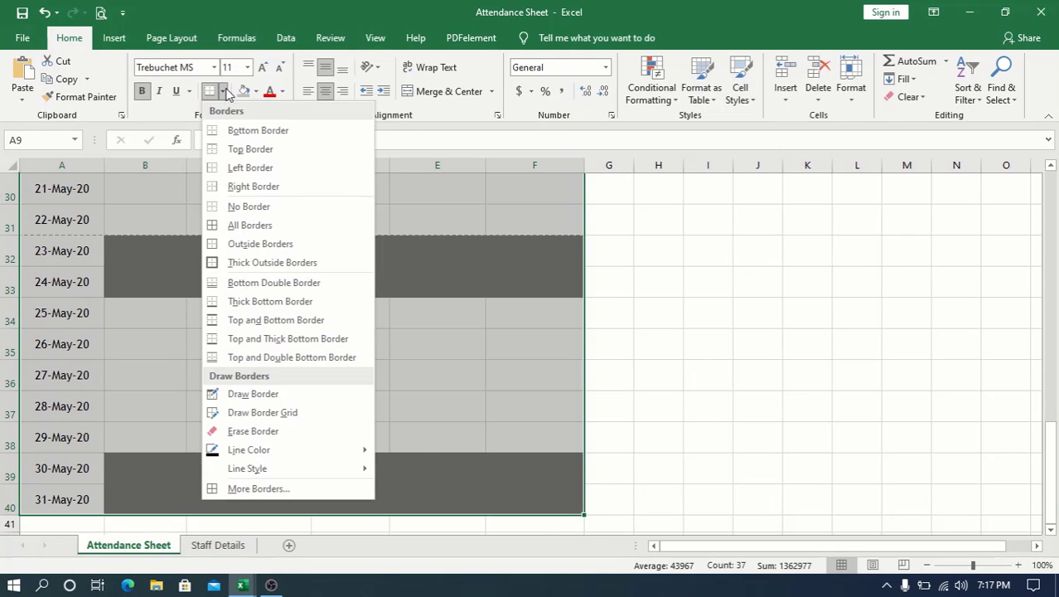
left_click(240, 224)
Set the row height of date rows 10 to 40 to 35
scroll(230, 218, "up", 10)
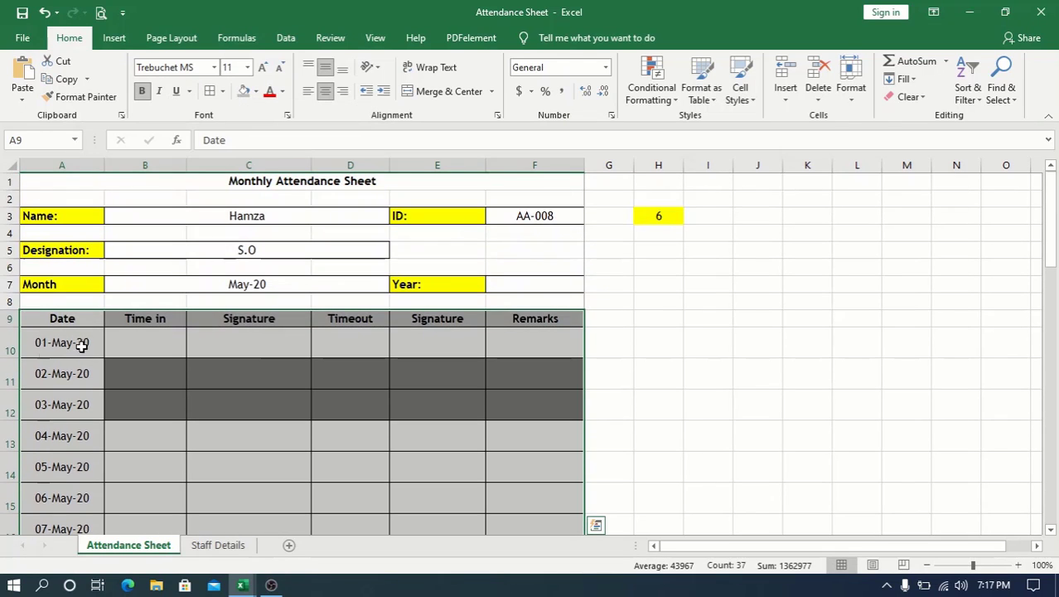
right_click(1, 374)
key("Escape")
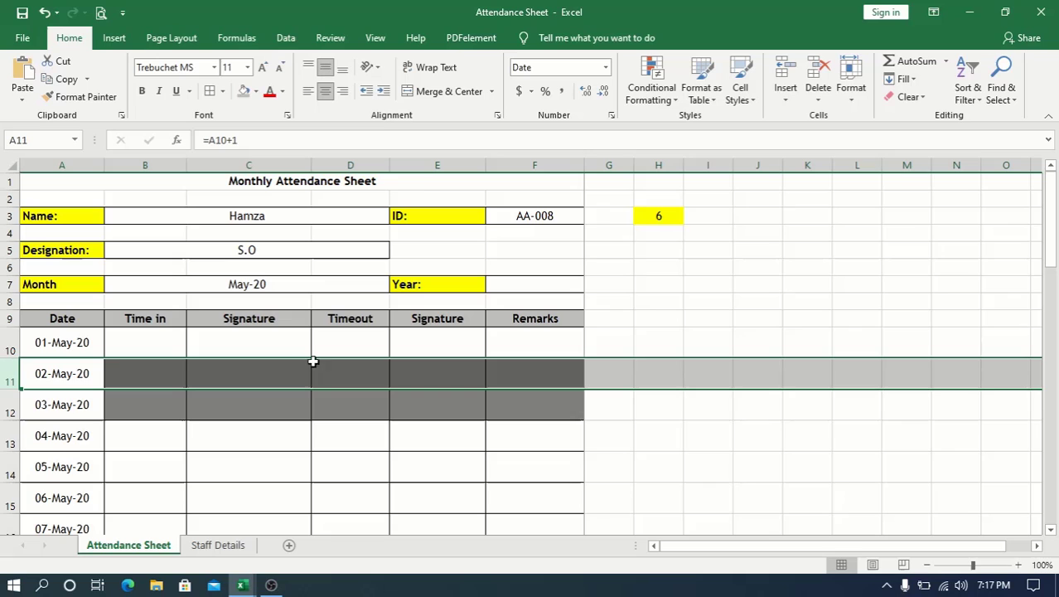
left_click(2, 348)
key("ctrl+shift+Down")
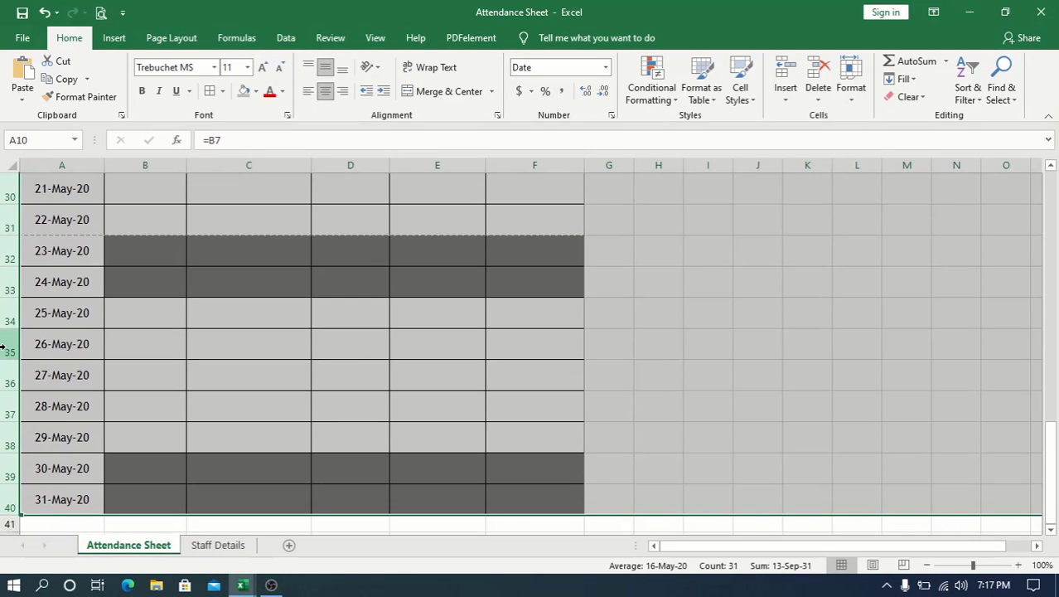
right_click(1, 348)
left_click(56, 300)
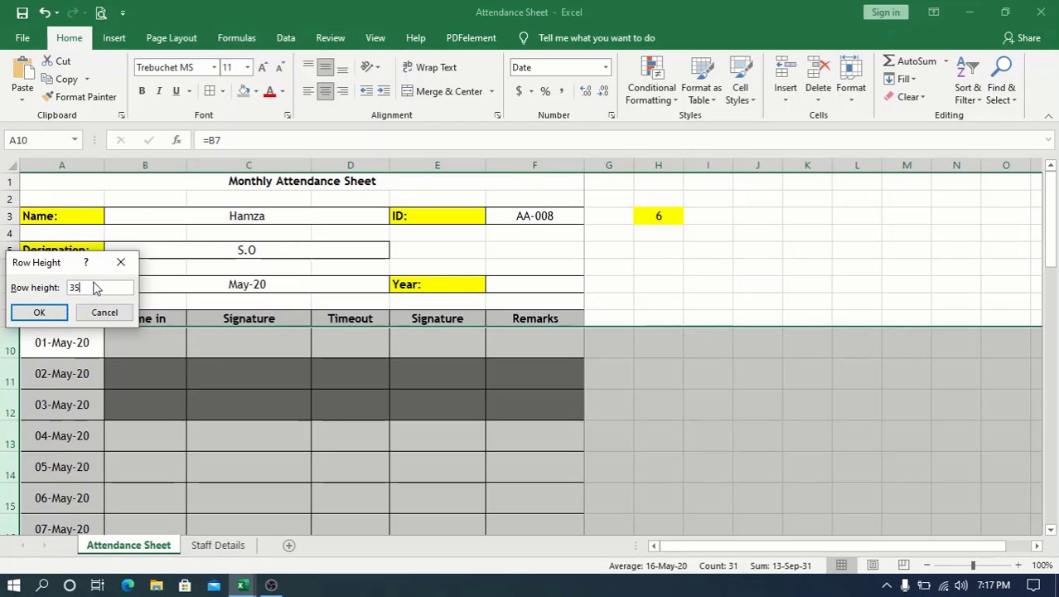
type("35")
key("Return")
Examine both pages of the attendance sheet in the print preview, then return to the worksheet
left_click(122, 10)
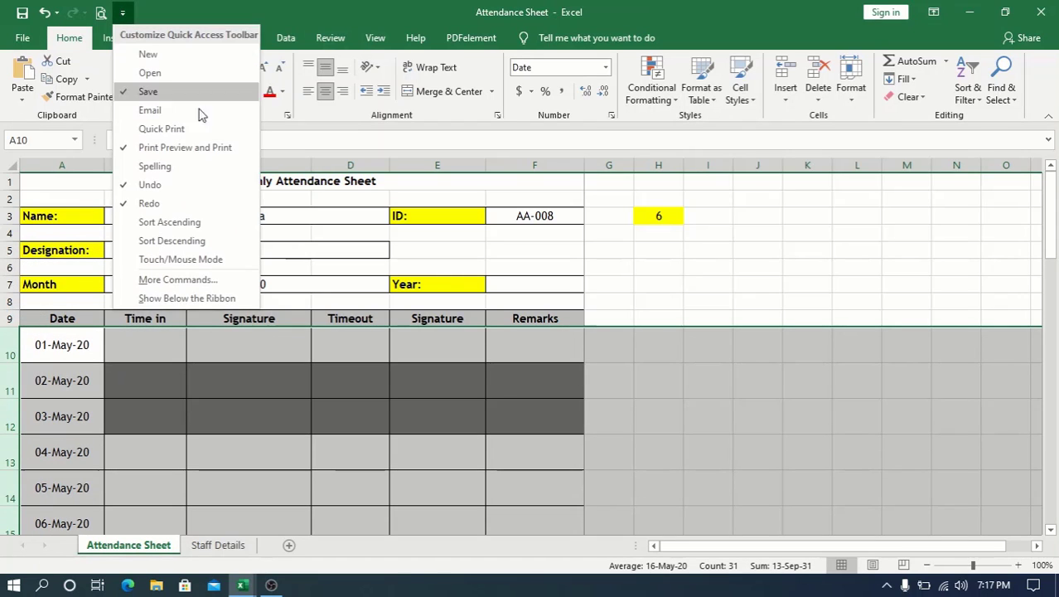
left_click(436, 280)
left_click(220, 353)
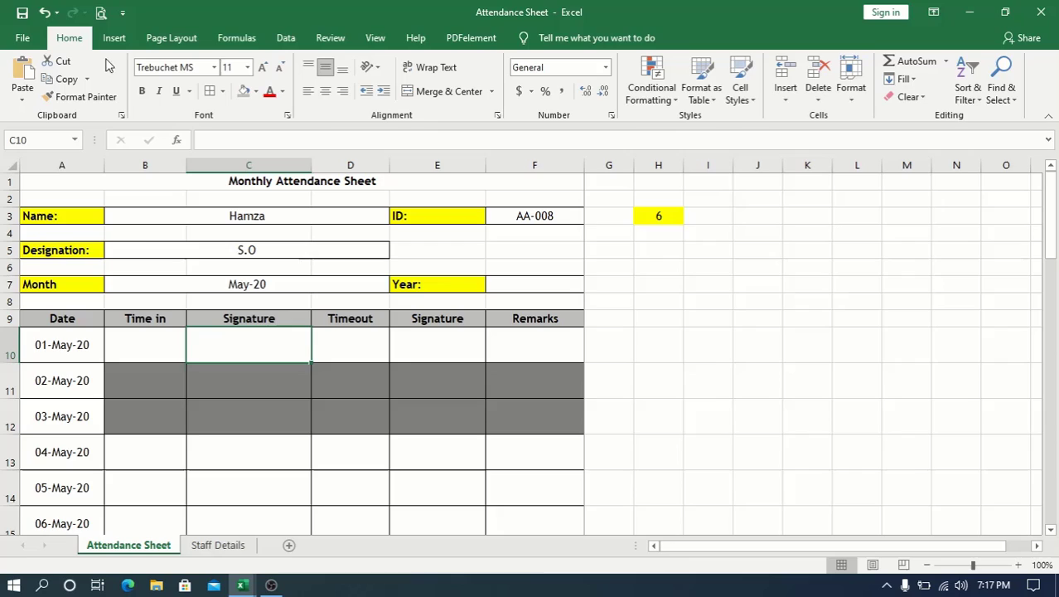
left_click(101, 12)
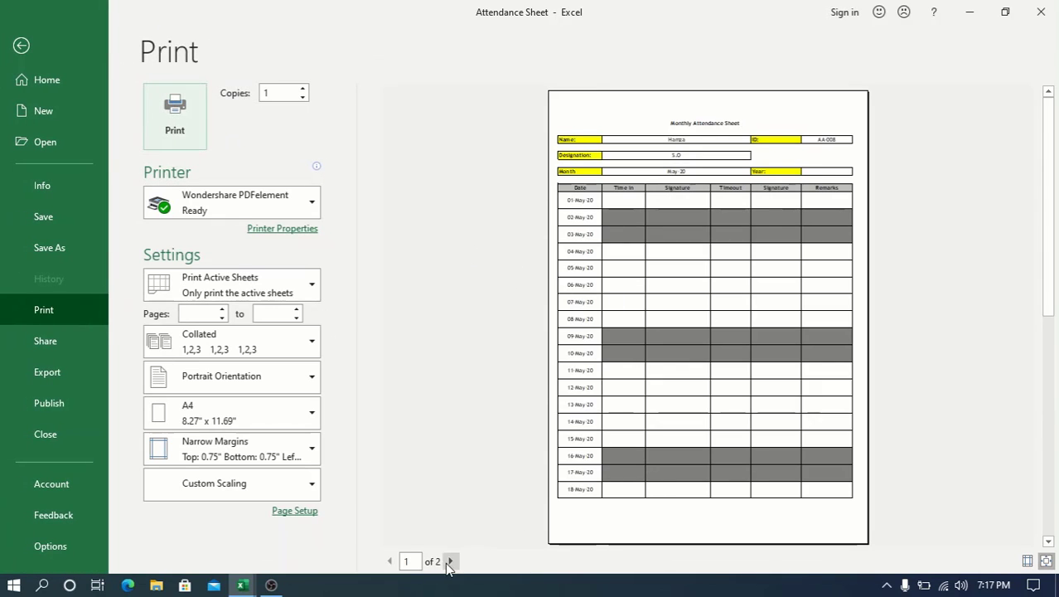
left_click(449, 561)
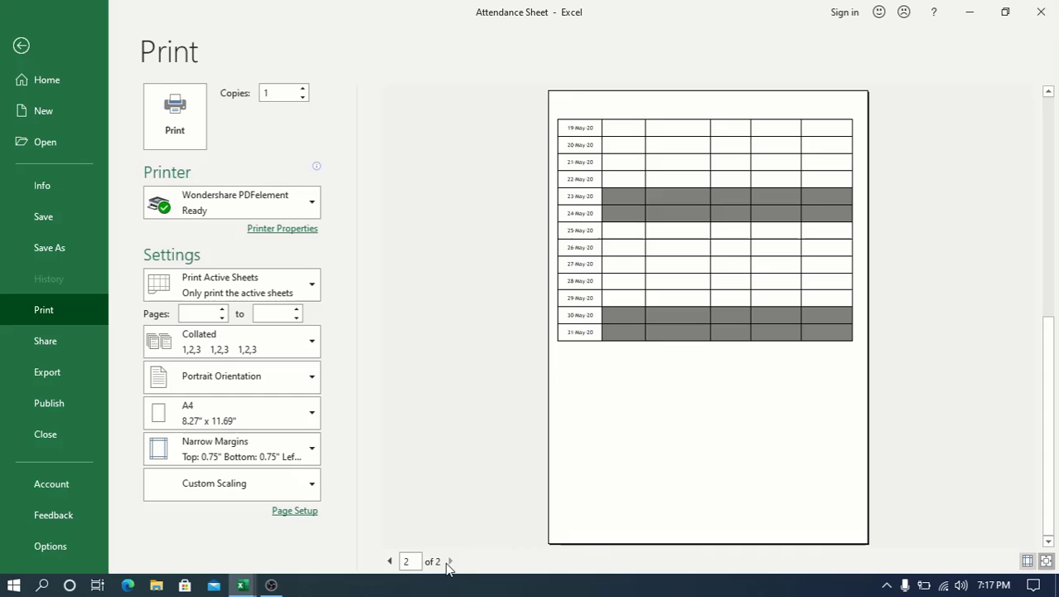
left_click(390, 560)
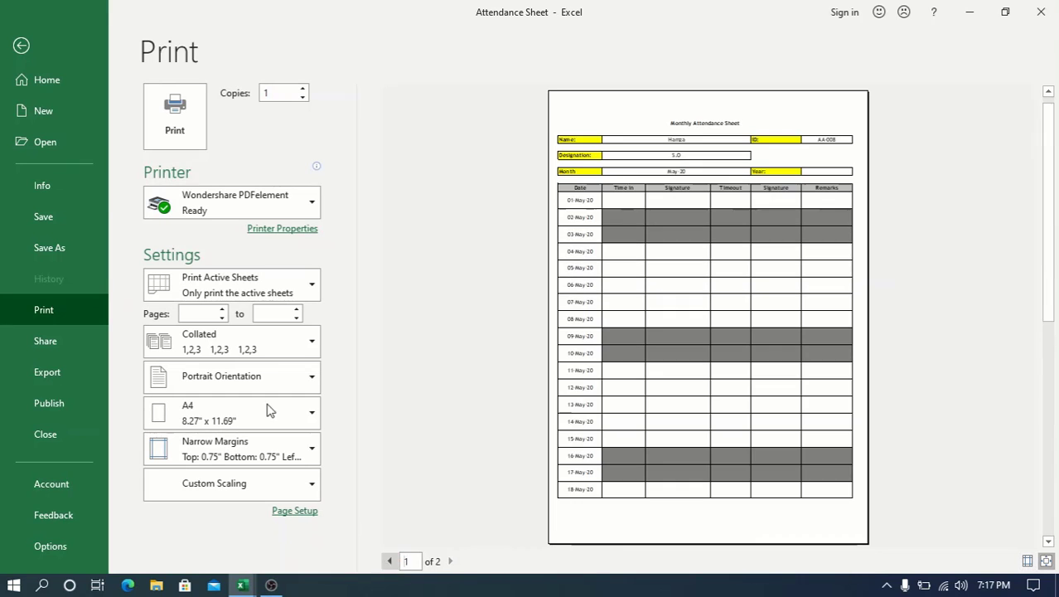
left_click(22, 55)
Set the row height of date rows 10 to 40 to 25
left_click(9, 346)
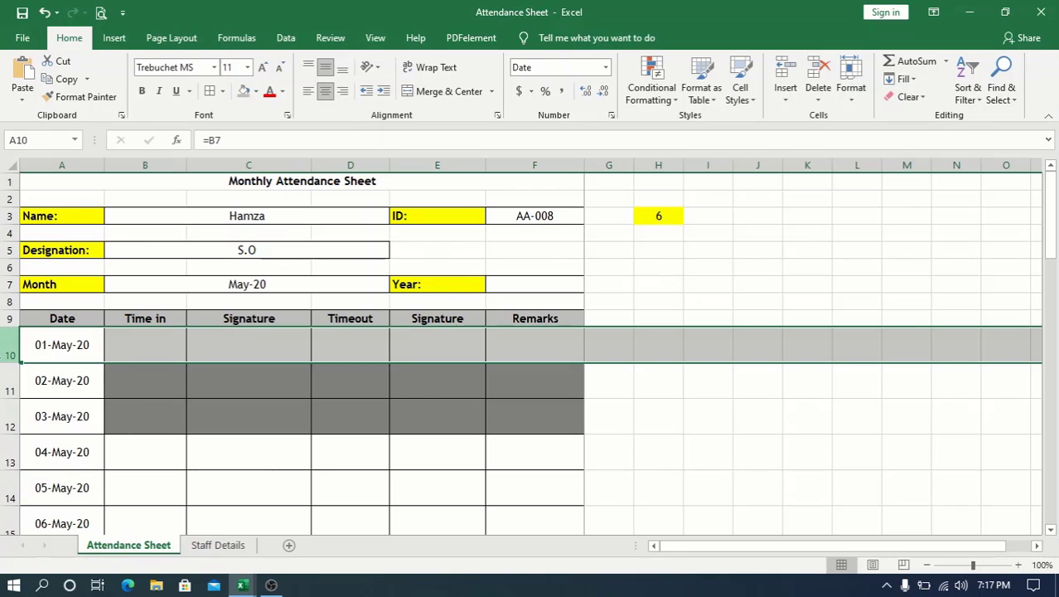
left_click_drag(9, 346, 9, 524)
right_click(10, 369)
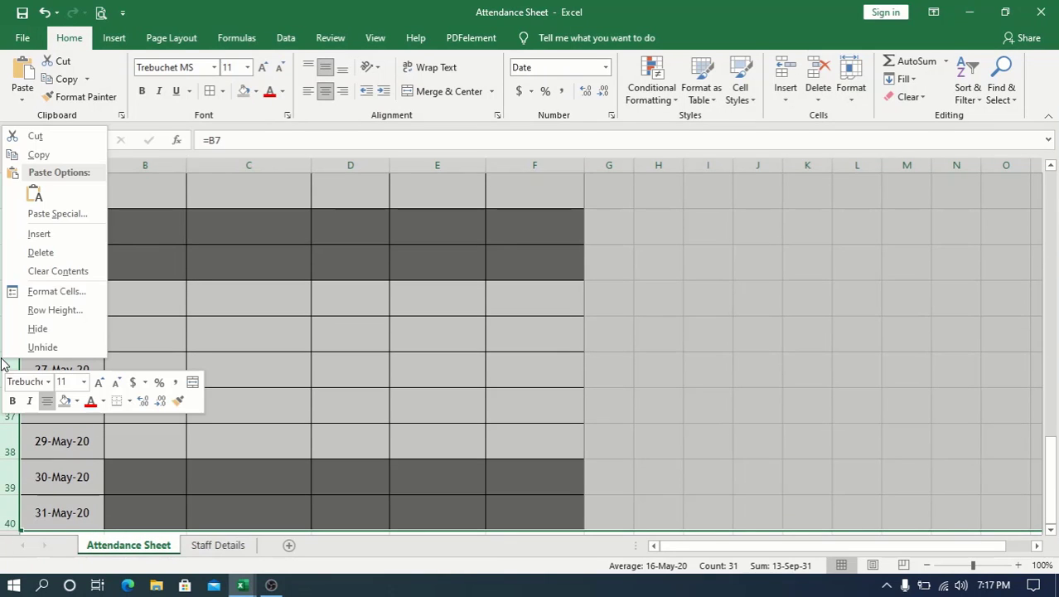
left_click(50, 310)
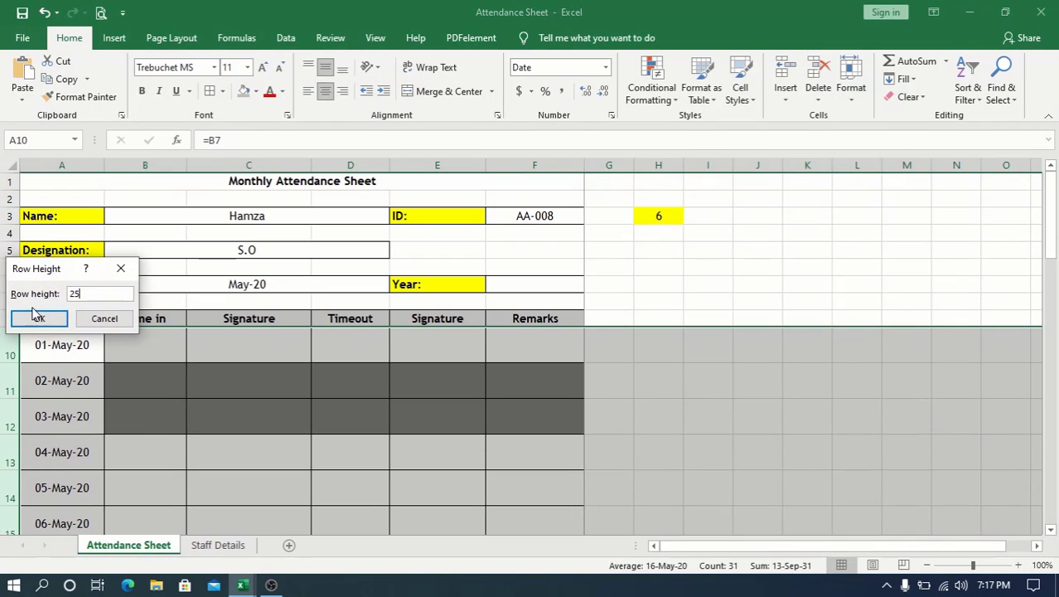
type("25")
left_click(33, 314)
left_click(724, 370)
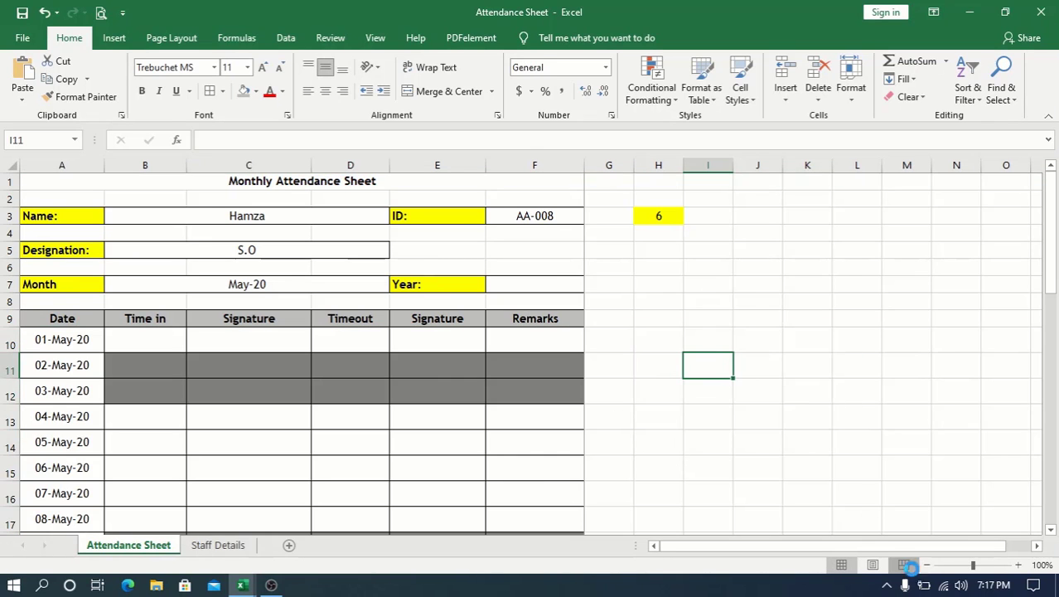
In Page Break Preview, move the page break after row 35 down to the end of row 40 so everything prints on one page
left_click(904, 564)
scroll(478, 379, "down", 9)
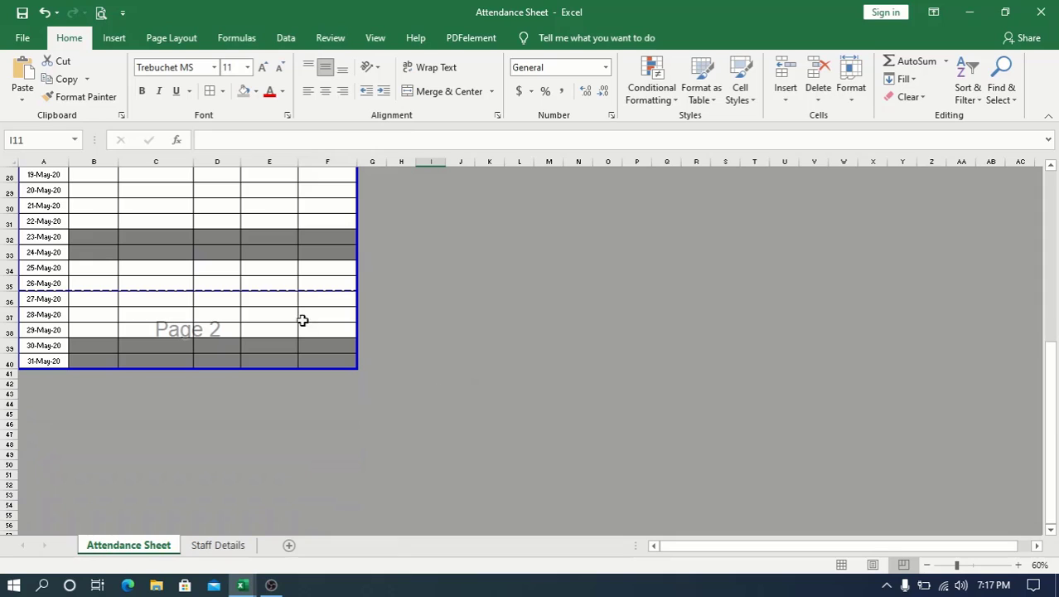
left_click_drag(283, 290, 283, 370)
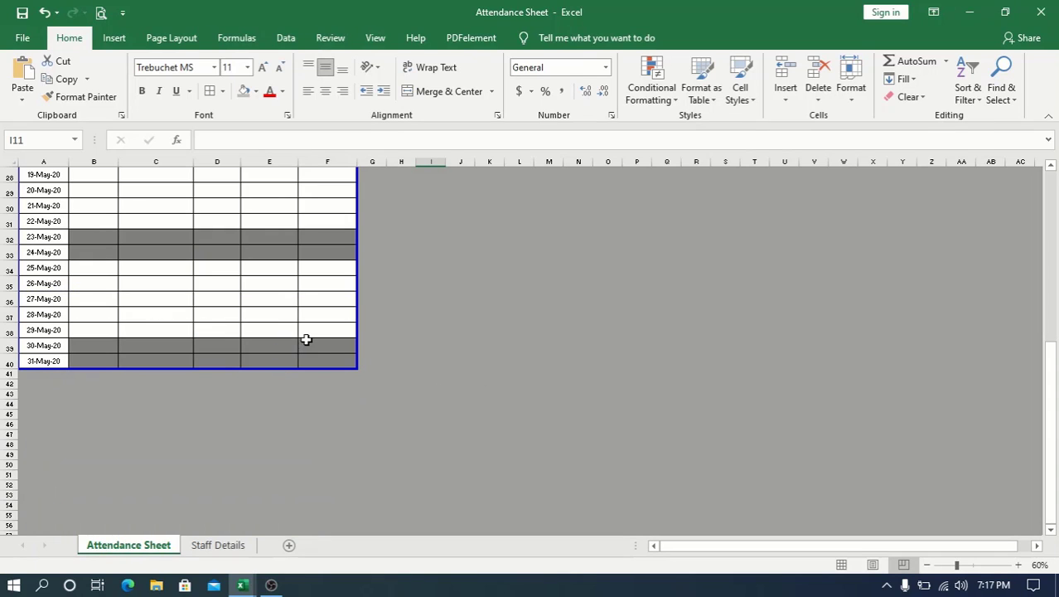
scroll(306, 339, "up", 9)
scroll(326, 295, "down", 3)
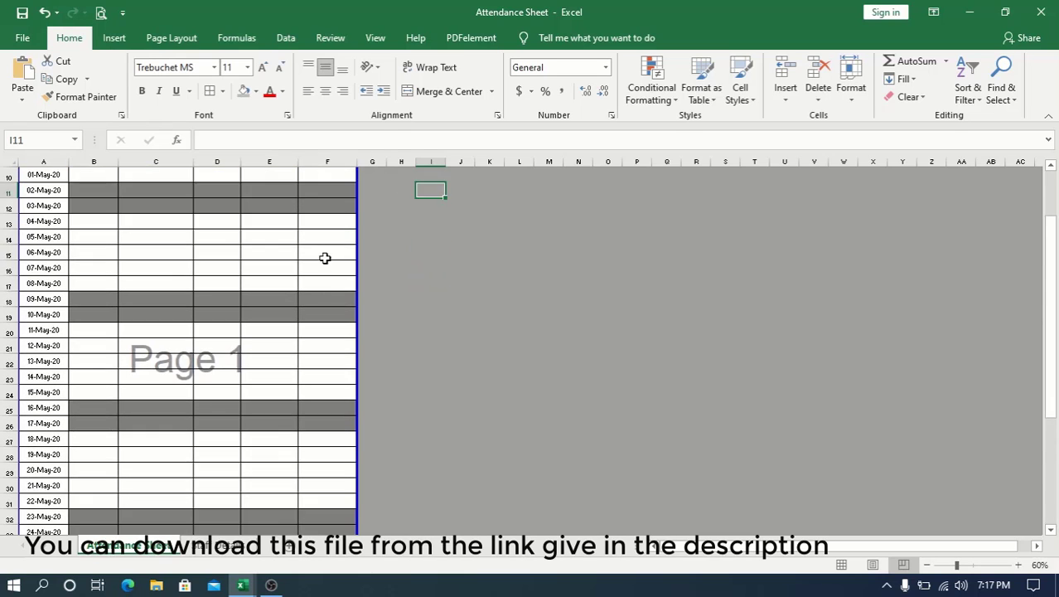
scroll(381, 402, "up", 3)
left_click(397, 191)
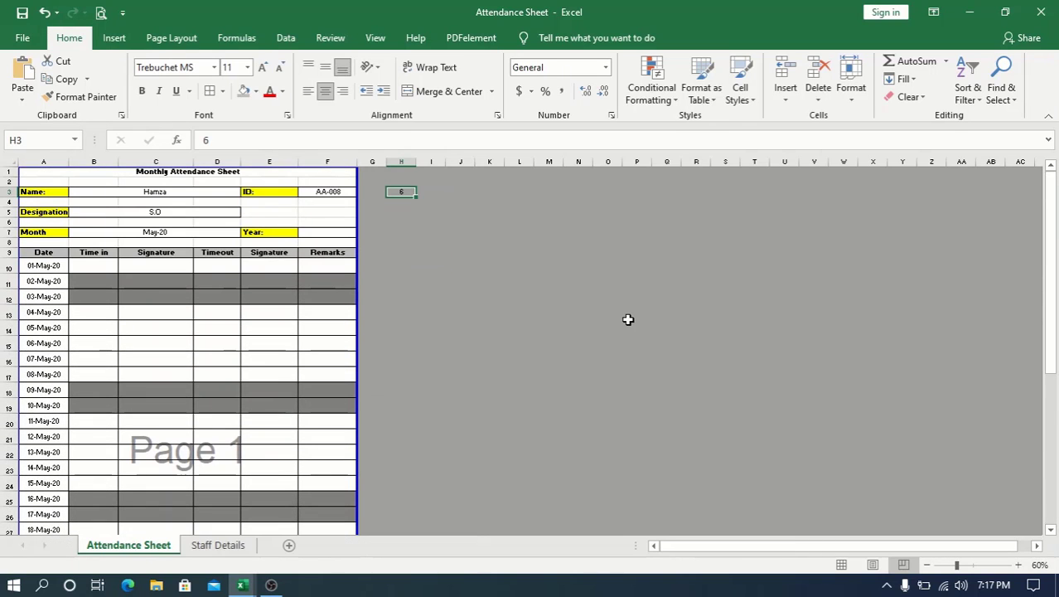